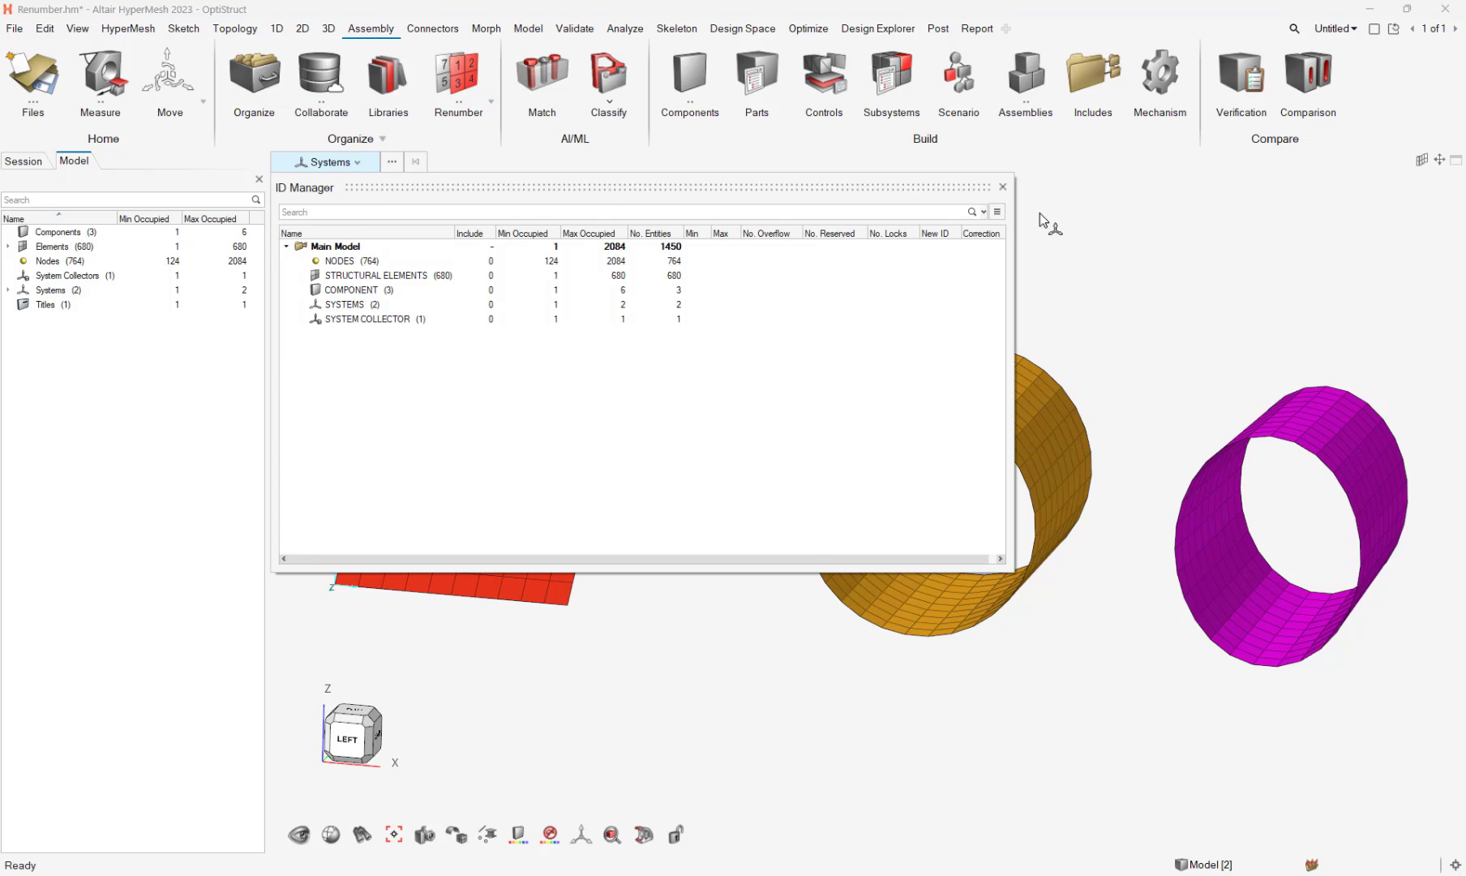
- Close the ID Manager and start the Renumber tool with Elements as the entity type
{"action": "left_click", "coordinate": [1003, 186]}
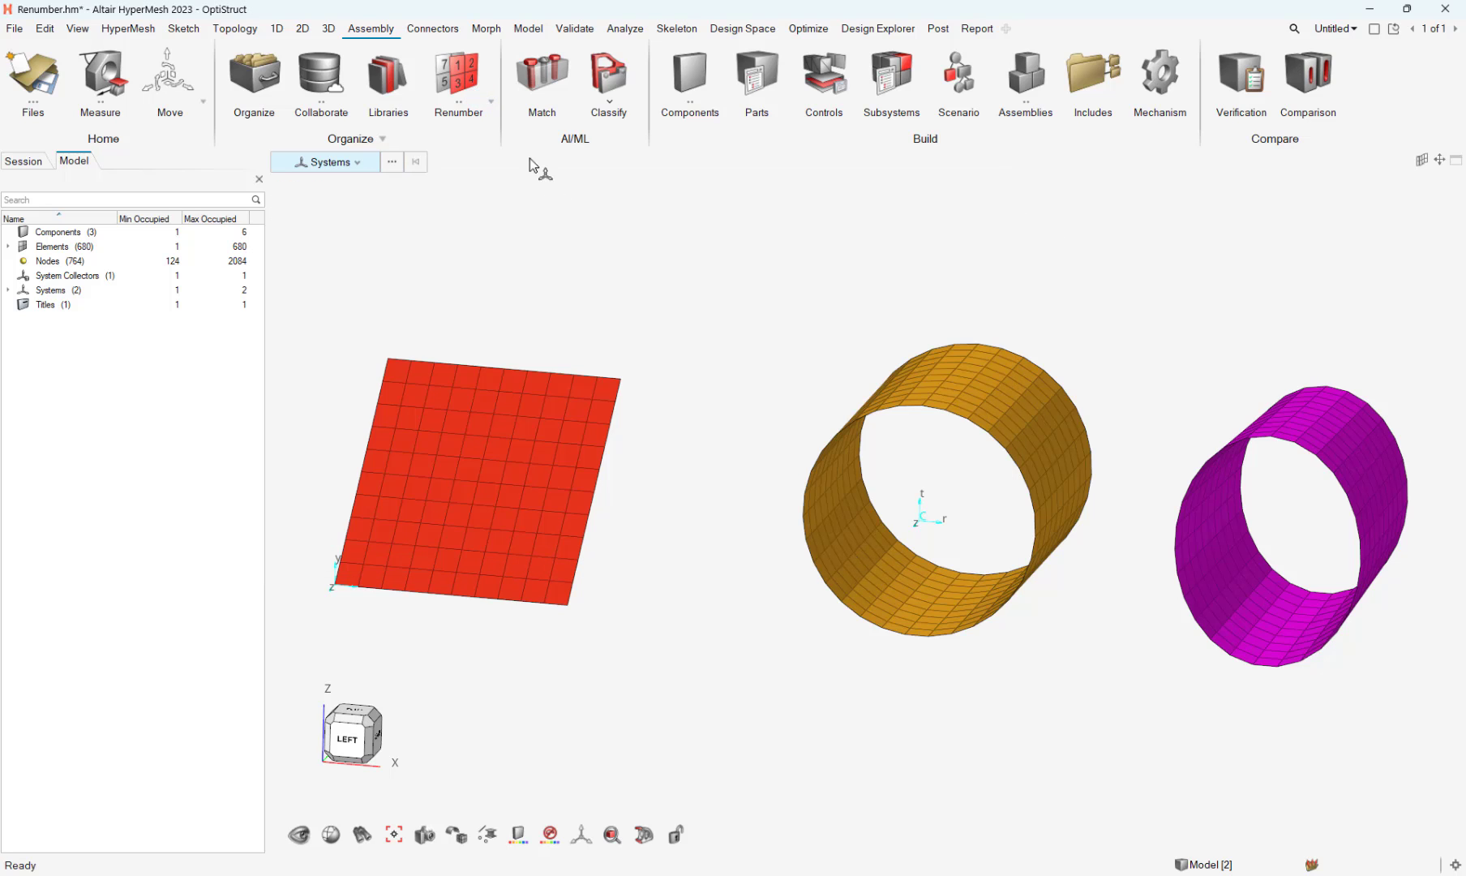
{"action": "left_click", "coordinate": [470, 86]}
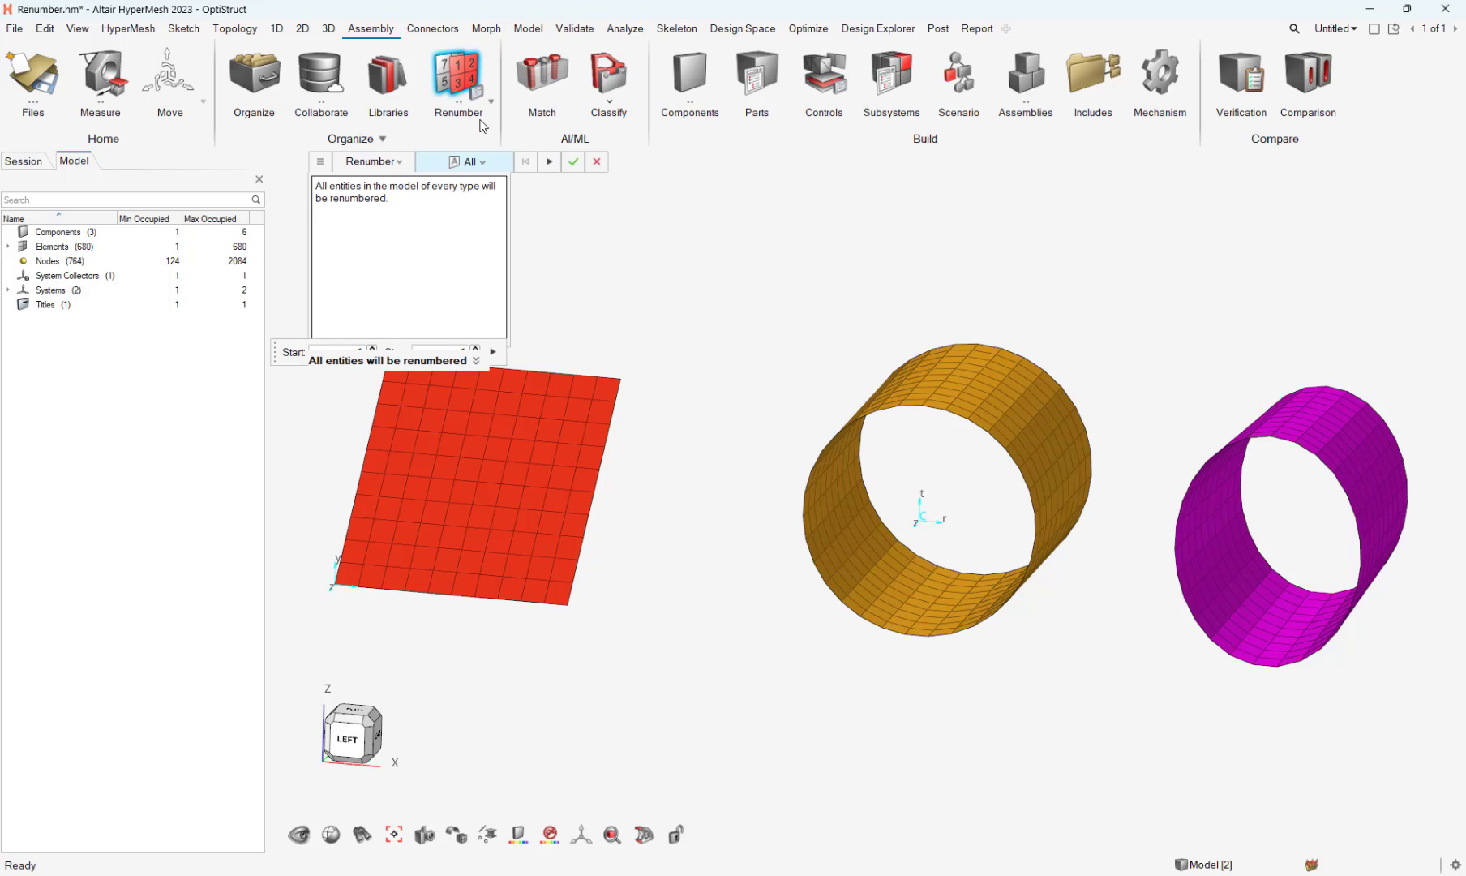
{"action": "left_click", "coordinate": [479, 162]}
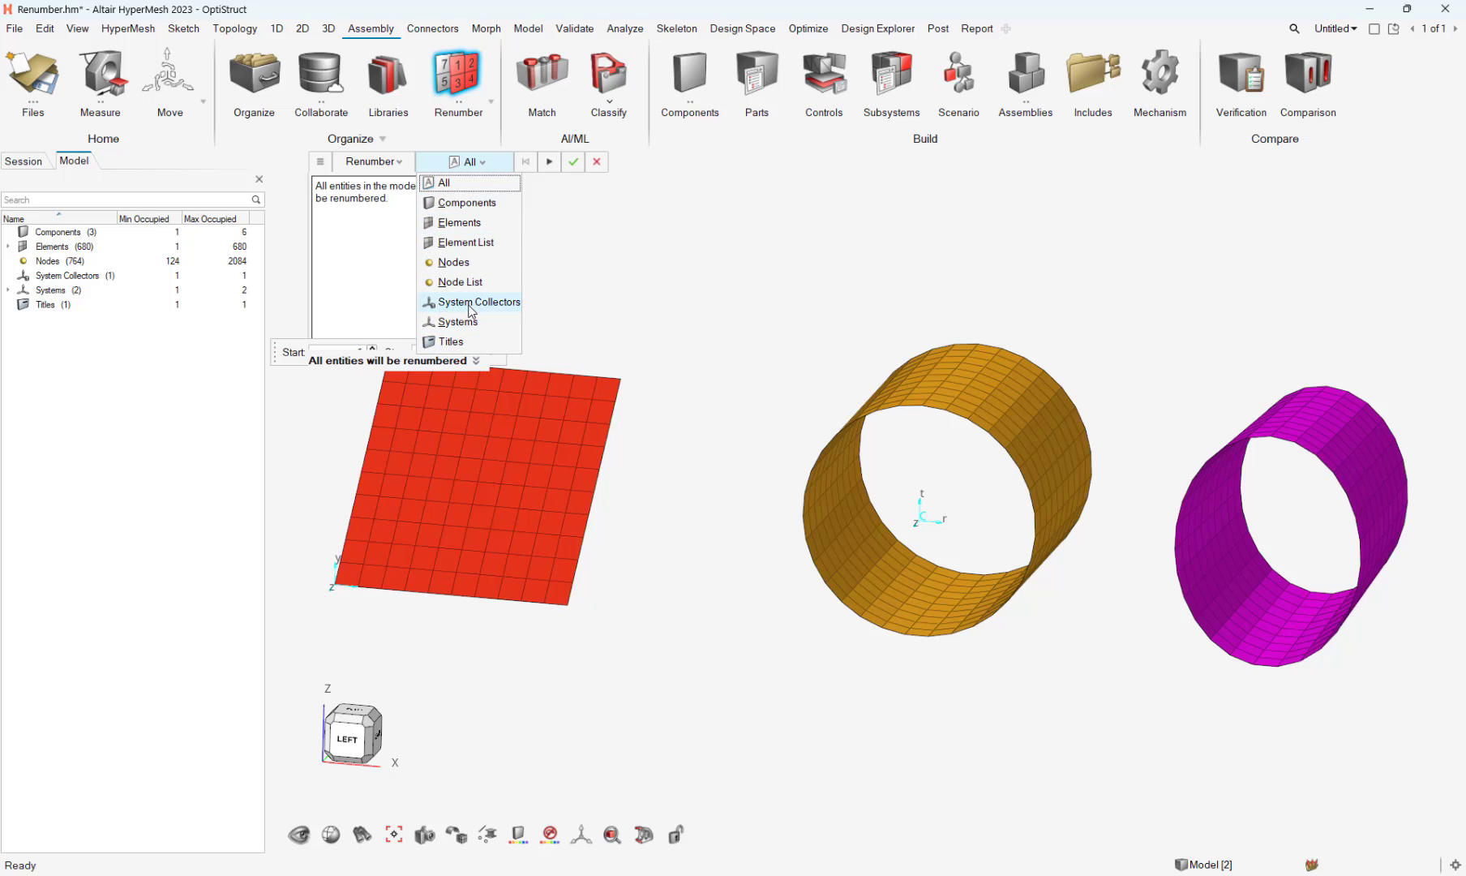
{"action": "left_click", "coordinate": [471, 226]}
- Display the element IDs on the flat red plate
{"action": "right_click_drag", "start_coordinate": [623, 340], "coordinate": [908, 310]}
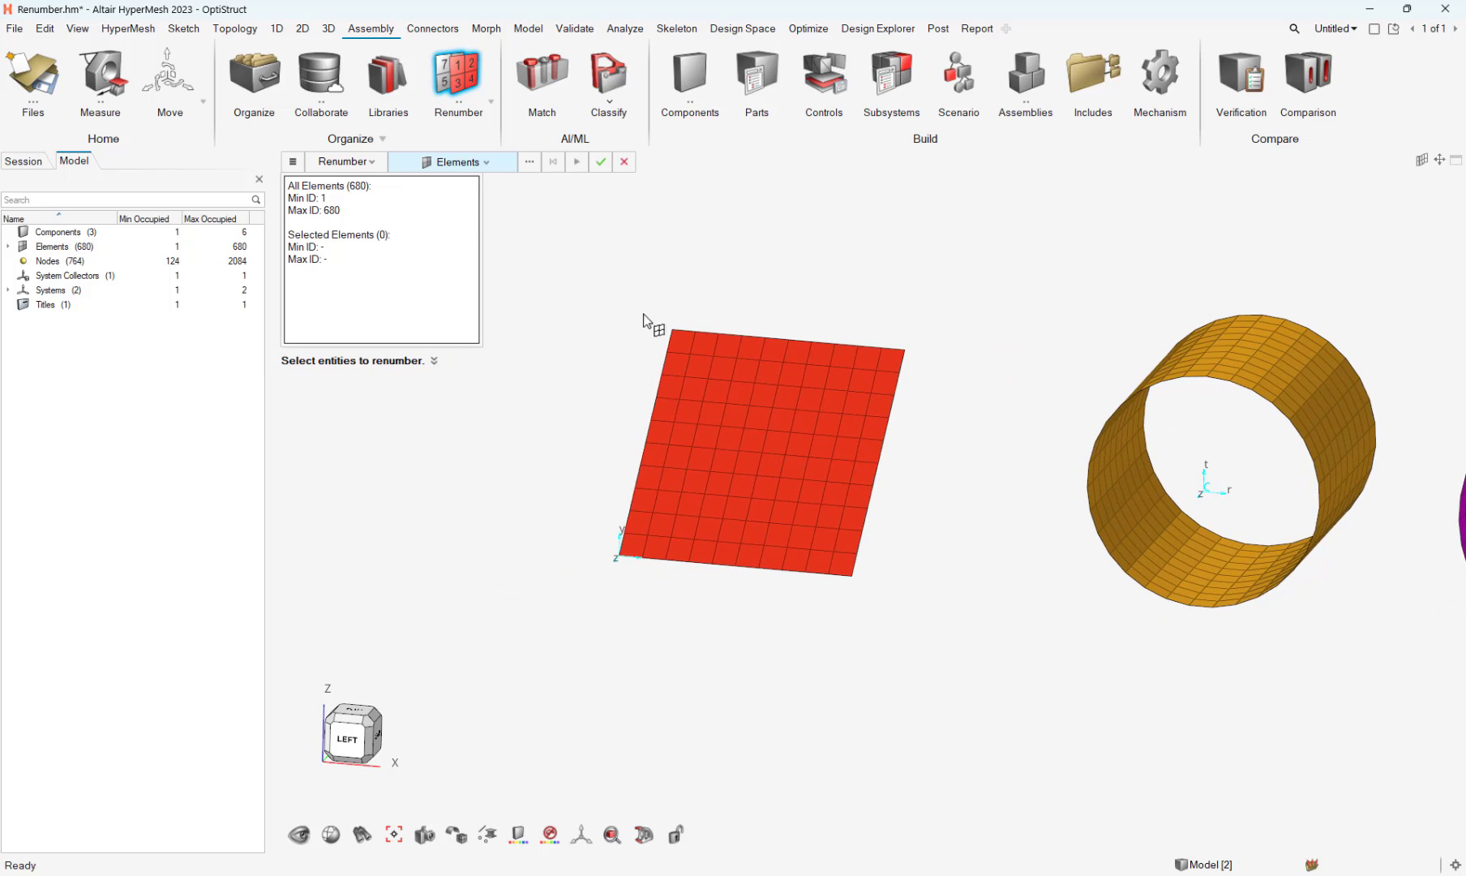
{"action": "left_click_drag", "start_coordinate": [568, 282], "coordinate": [975, 629]}
{"action": "middle_click", "coordinate": [965, 628]}
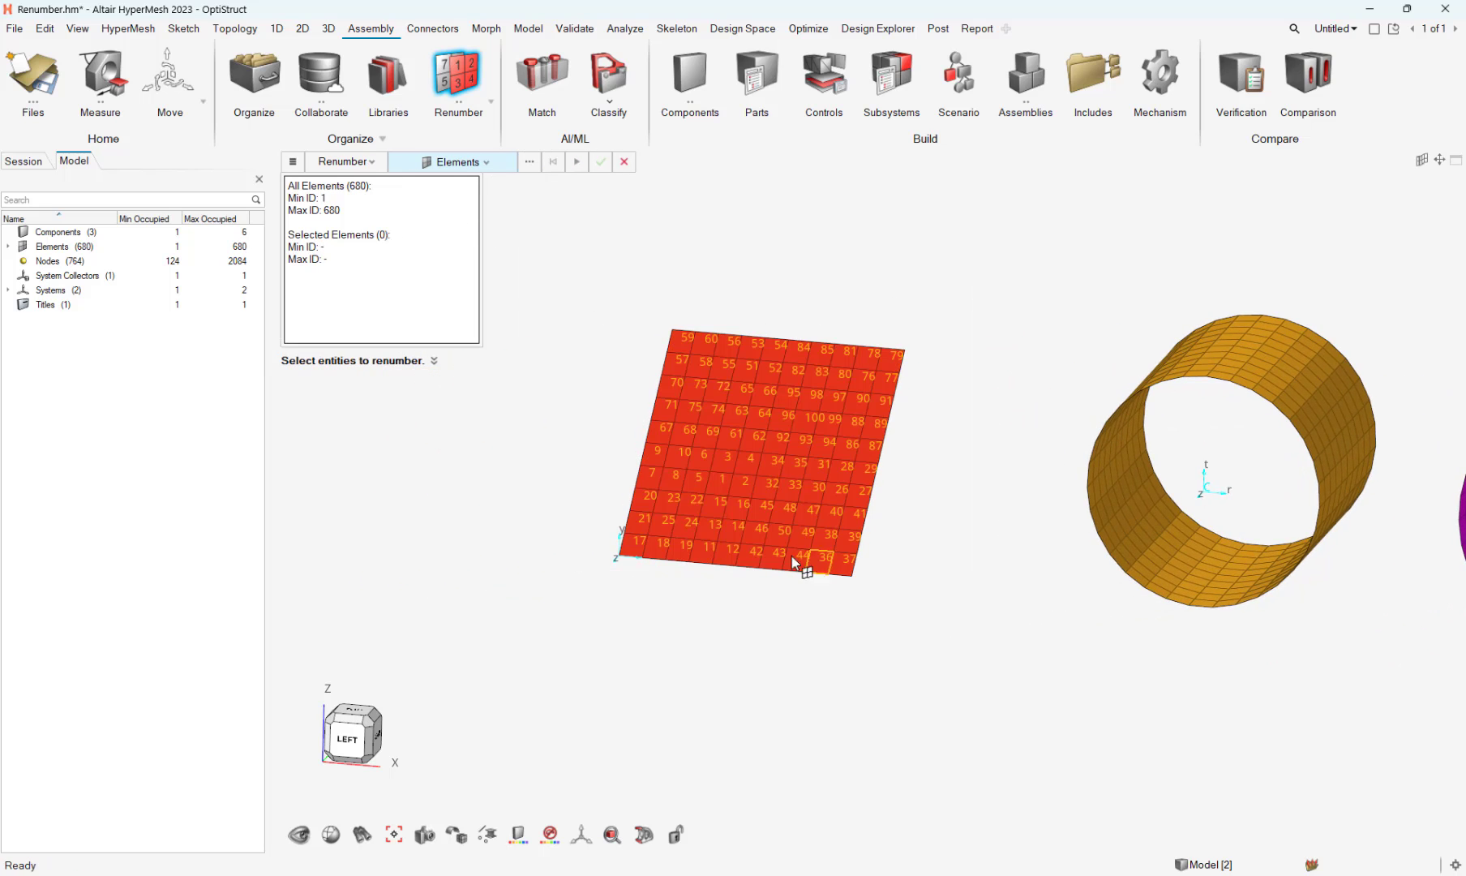
- Try to renumber the ten elements in the plate's bottom row with start 1 and step 1
{"action": "left_click_drag", "start_coordinate": [792, 555], "coordinate": [790, 466], "text": "ctrl"}
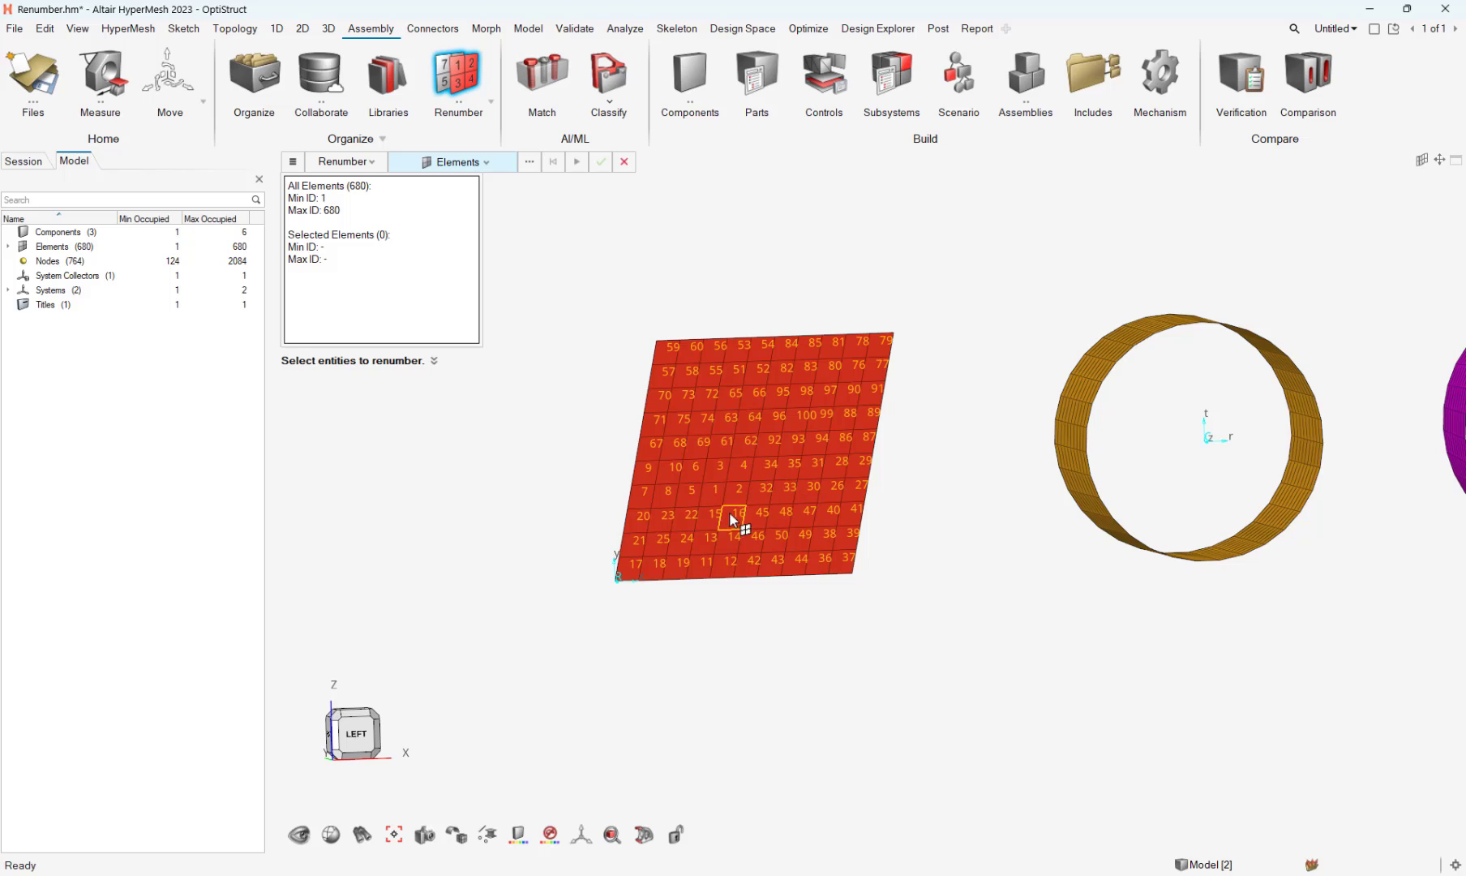
{"action": "scroll", "coordinate": [743, 552], "scroll_direction": "up", "scroll_amount": 5}
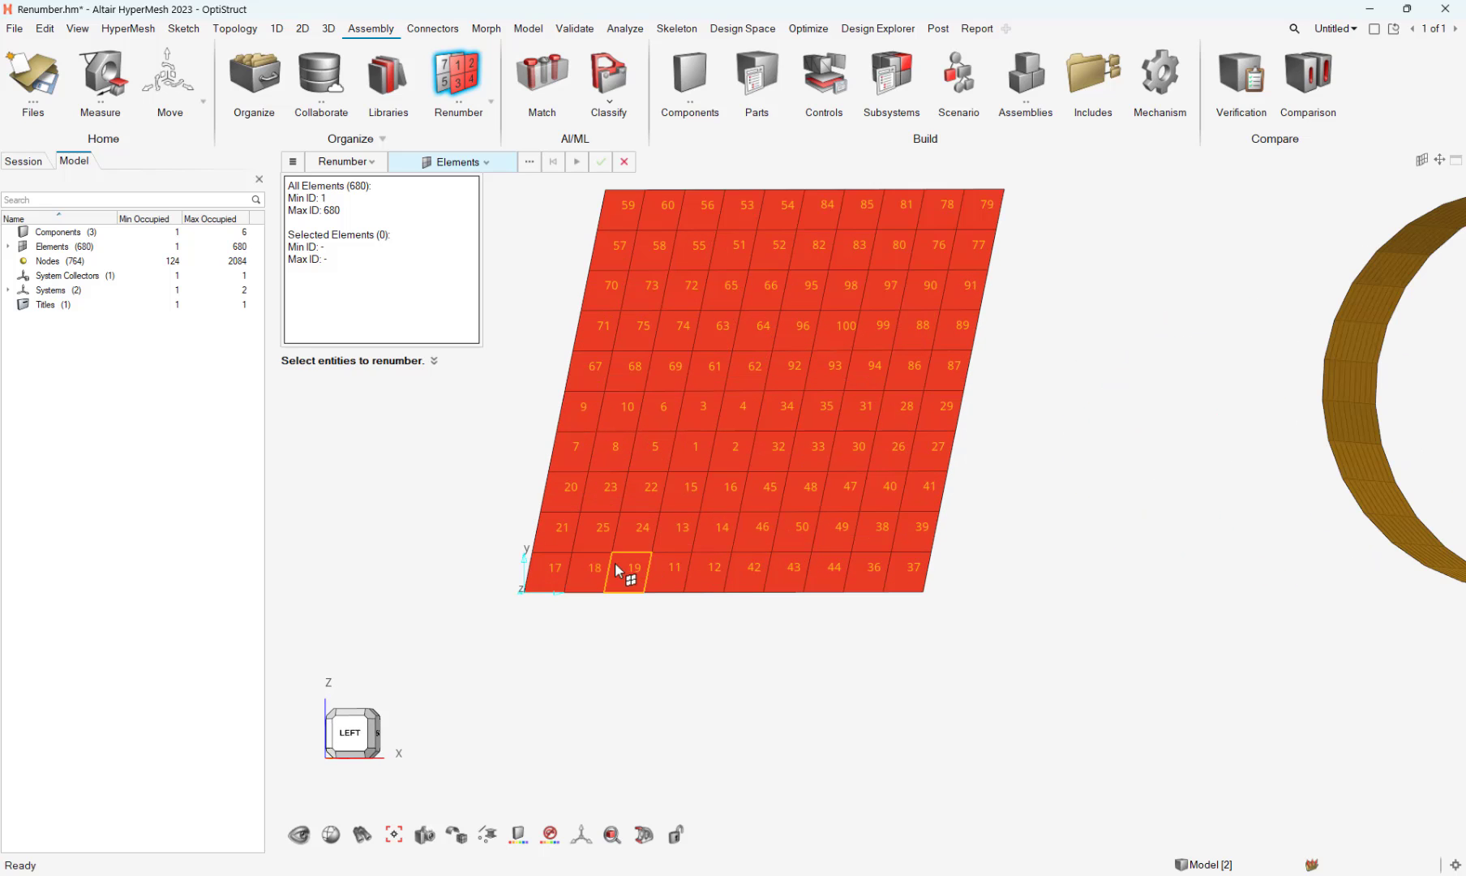
{"action": "left_click_drag", "start_coordinate": [501, 551], "coordinate": [984, 635]}
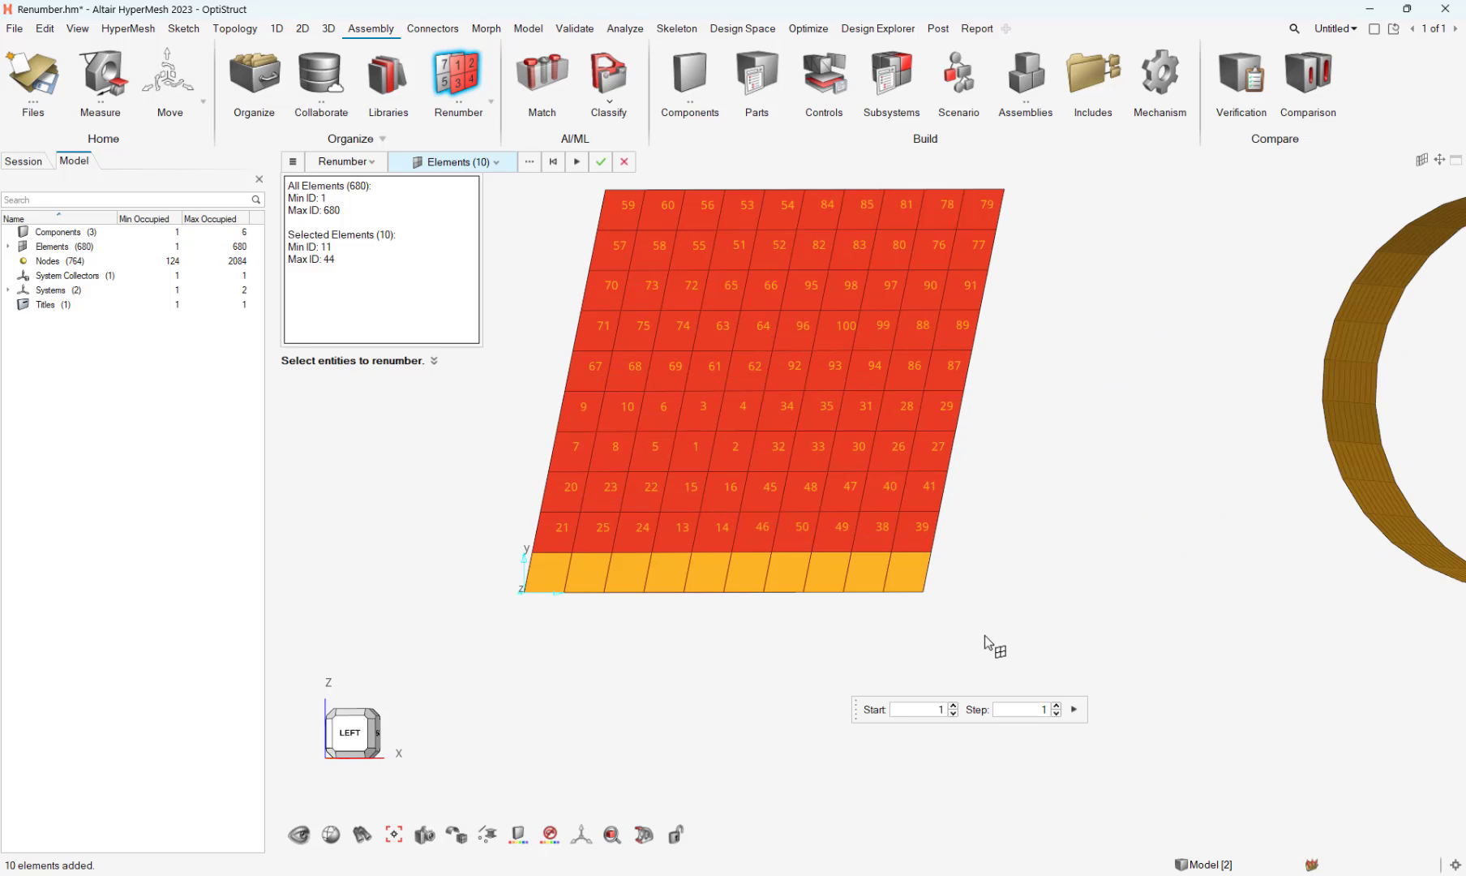
{"action": "left_click_drag", "start_coordinate": [781, 576], "coordinate": [821, 531], "text": "ctrl"}
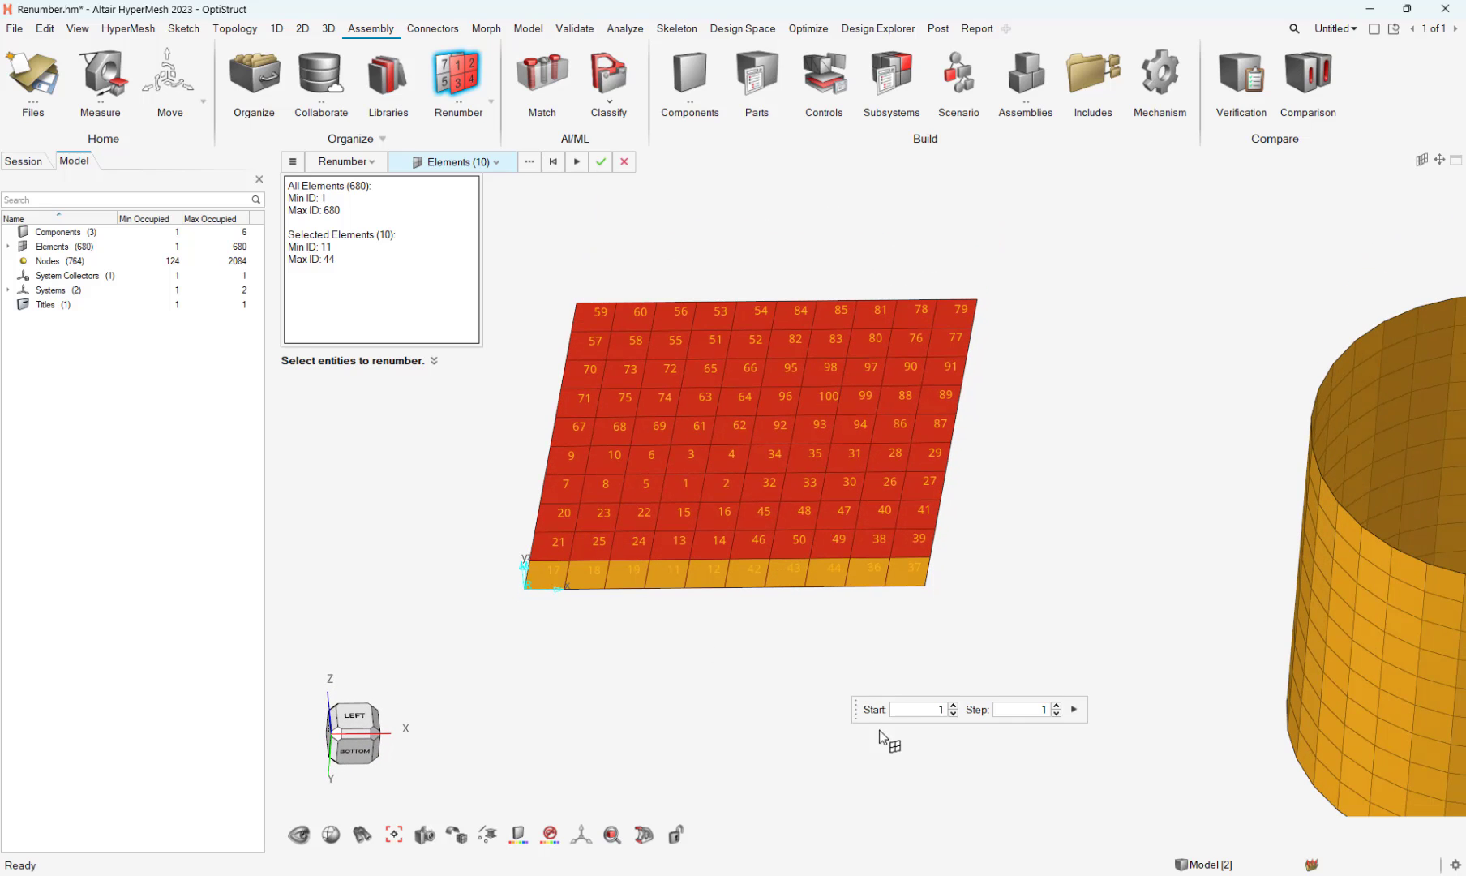
{"action": "left_click_drag", "start_coordinate": [858, 712], "coordinate": [322, 458]}
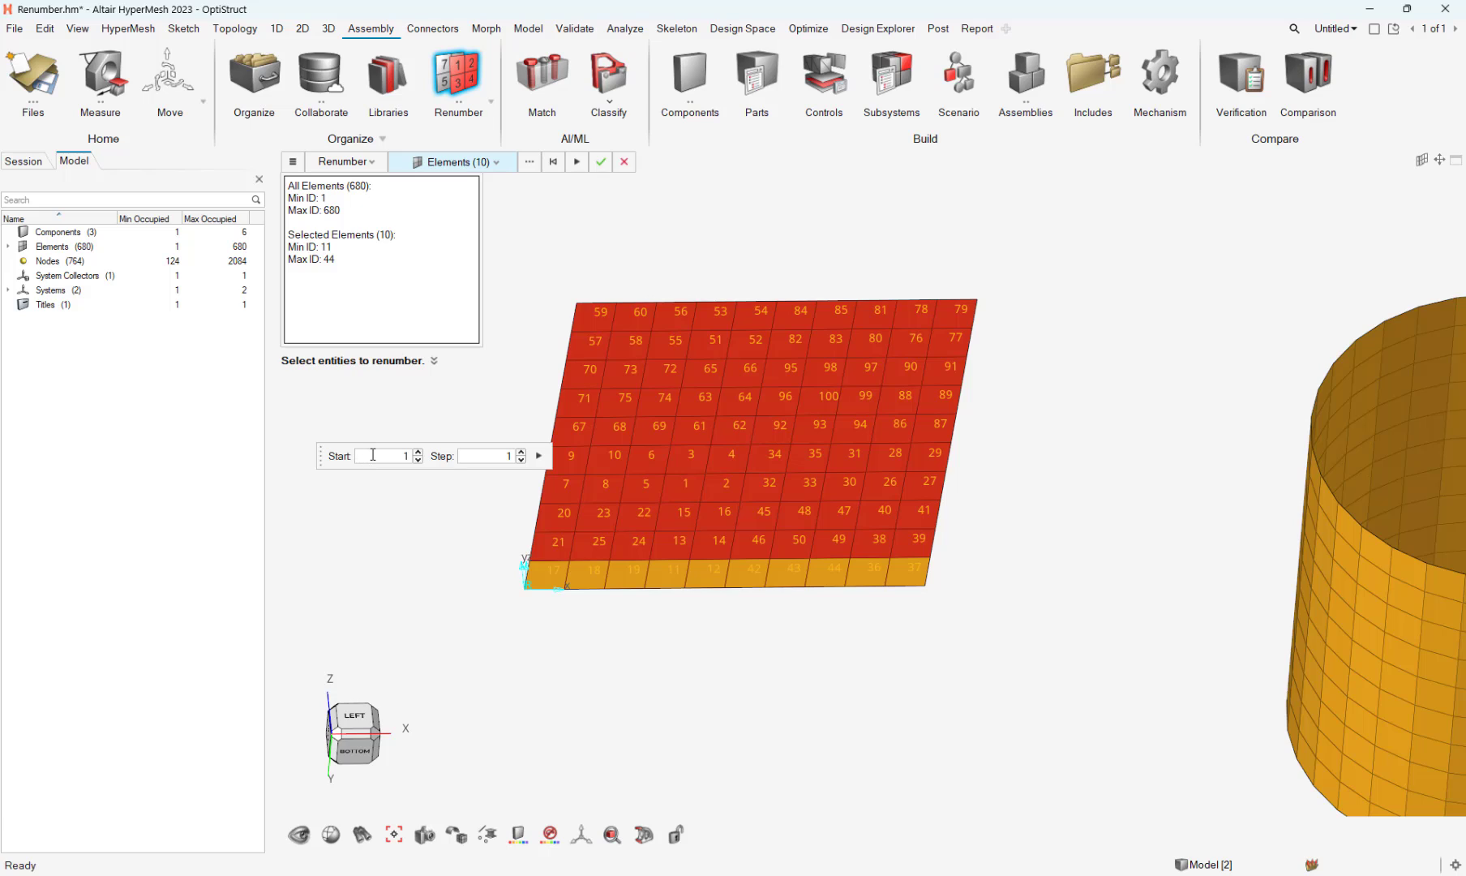
{"action": "left_click", "coordinate": [489, 455]}
{"action": "left_click", "coordinate": [520, 460]}
{"action": "left_click", "coordinate": [538, 457]}
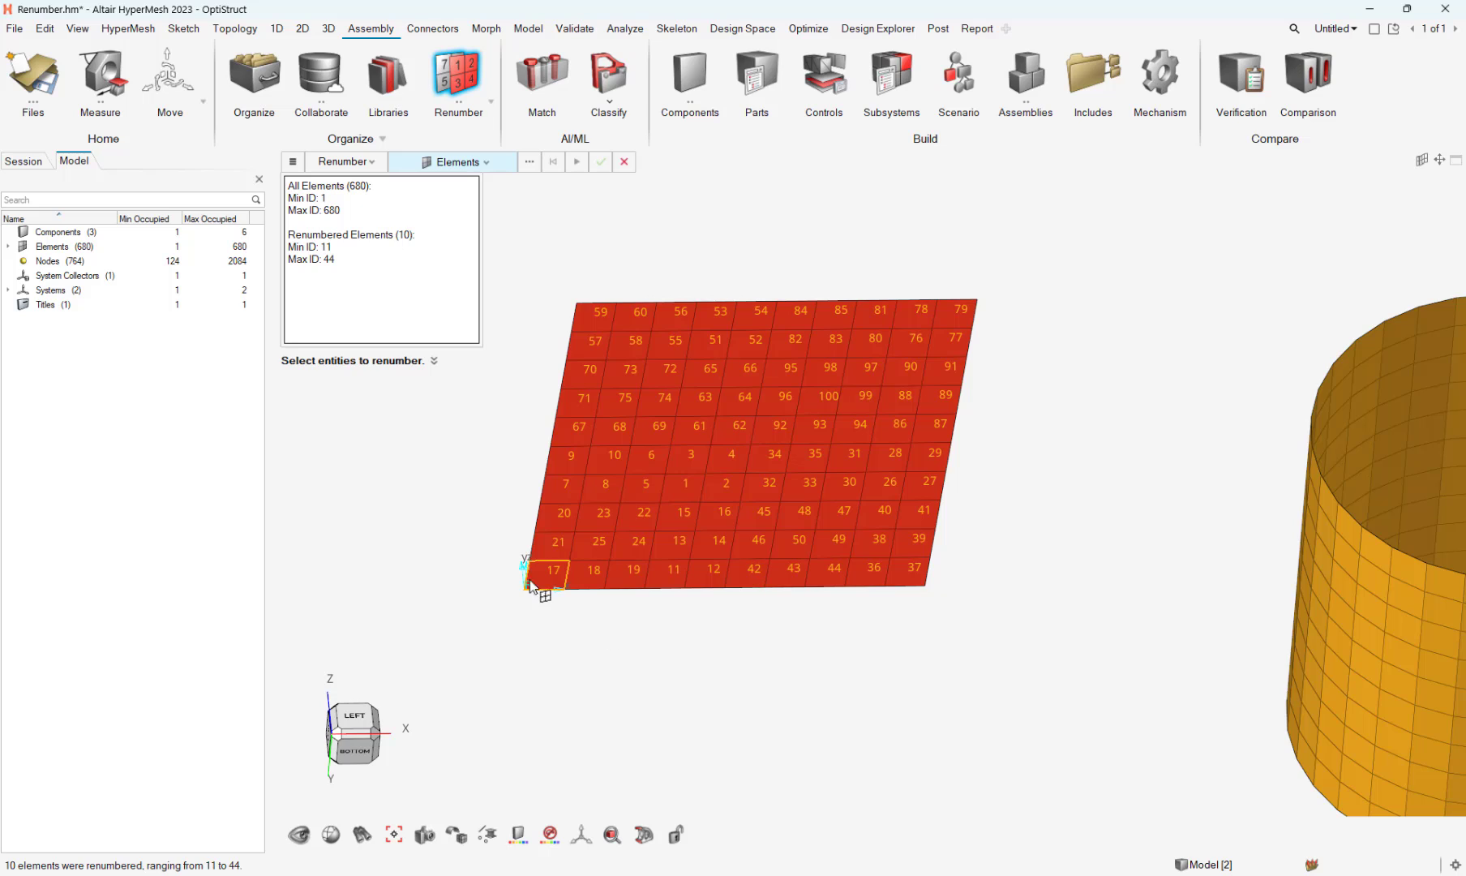
- Renumber the plate's bottom row of ten elements from 700 with step 1, and undo that renumbering
{"action": "left_click_drag", "start_coordinate": [512, 558], "coordinate": [984, 634]}
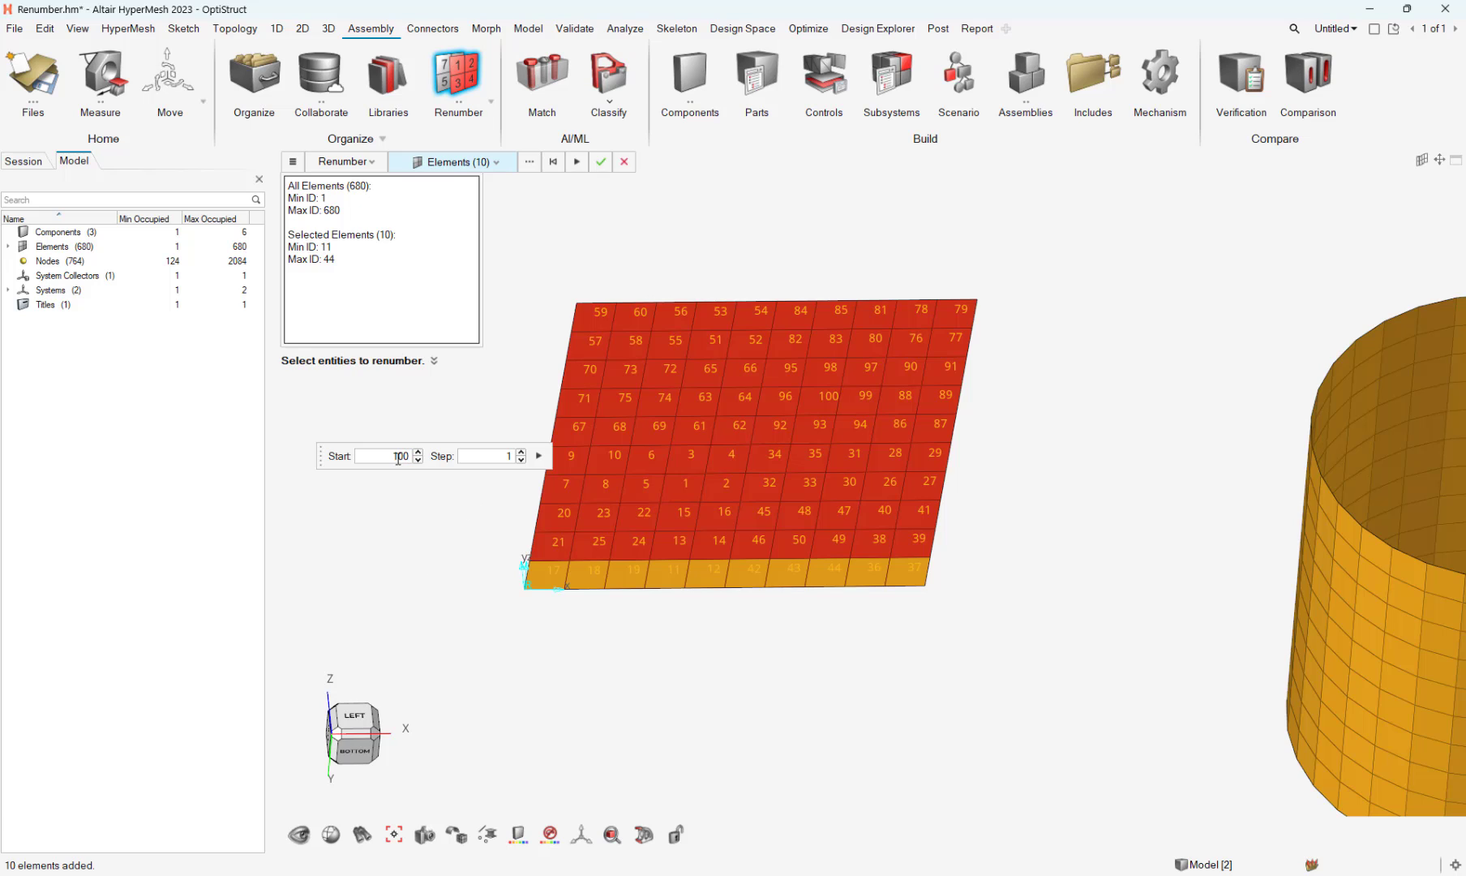
{"action": "left_click_drag", "start_coordinate": [397, 457], "coordinate": [377, 457]}
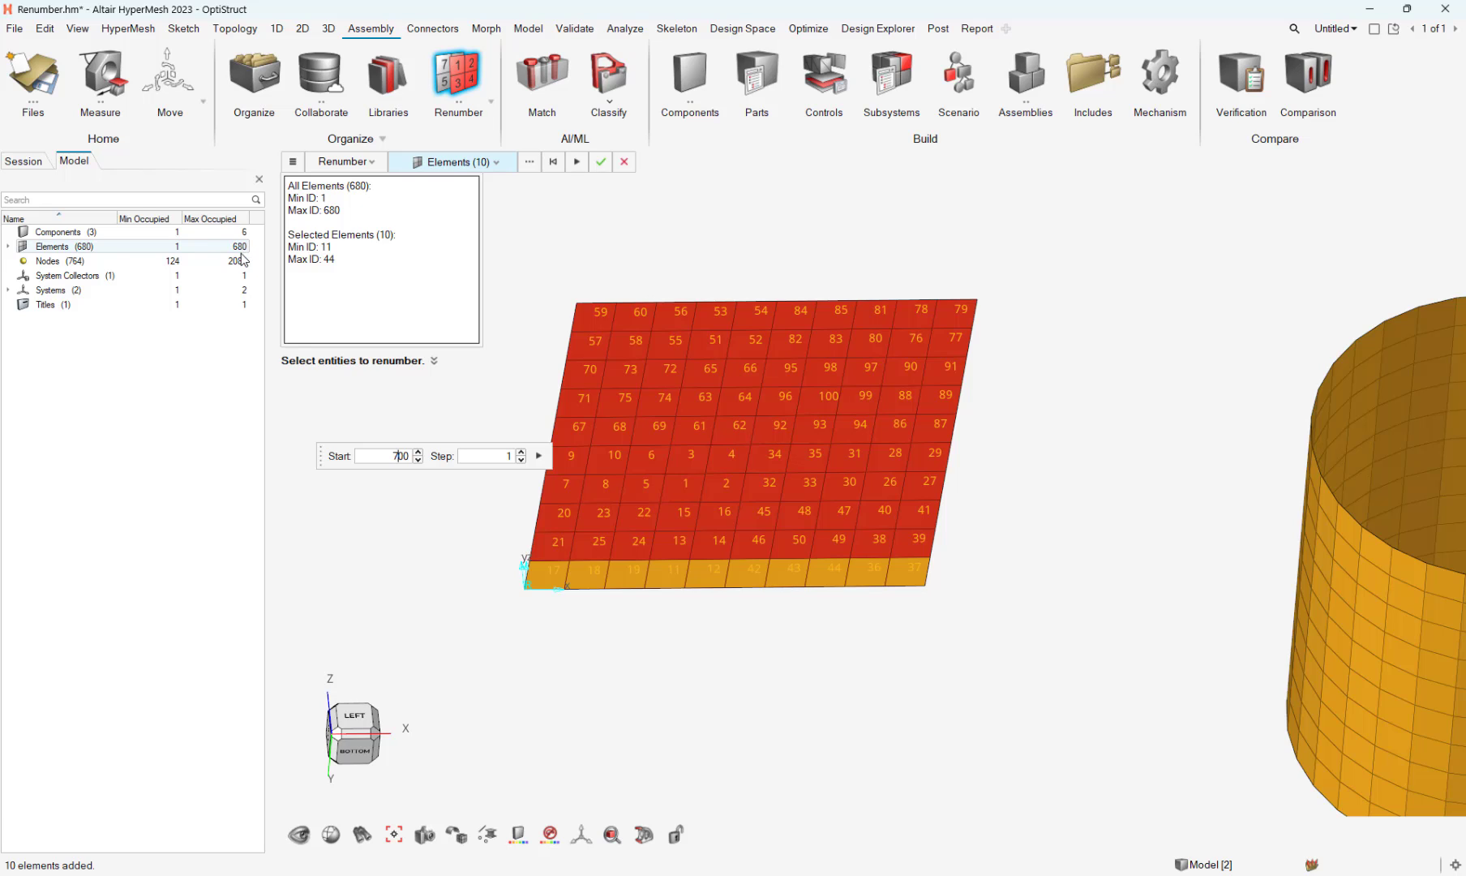
{"action": "left_click", "coordinate": [538, 456]}
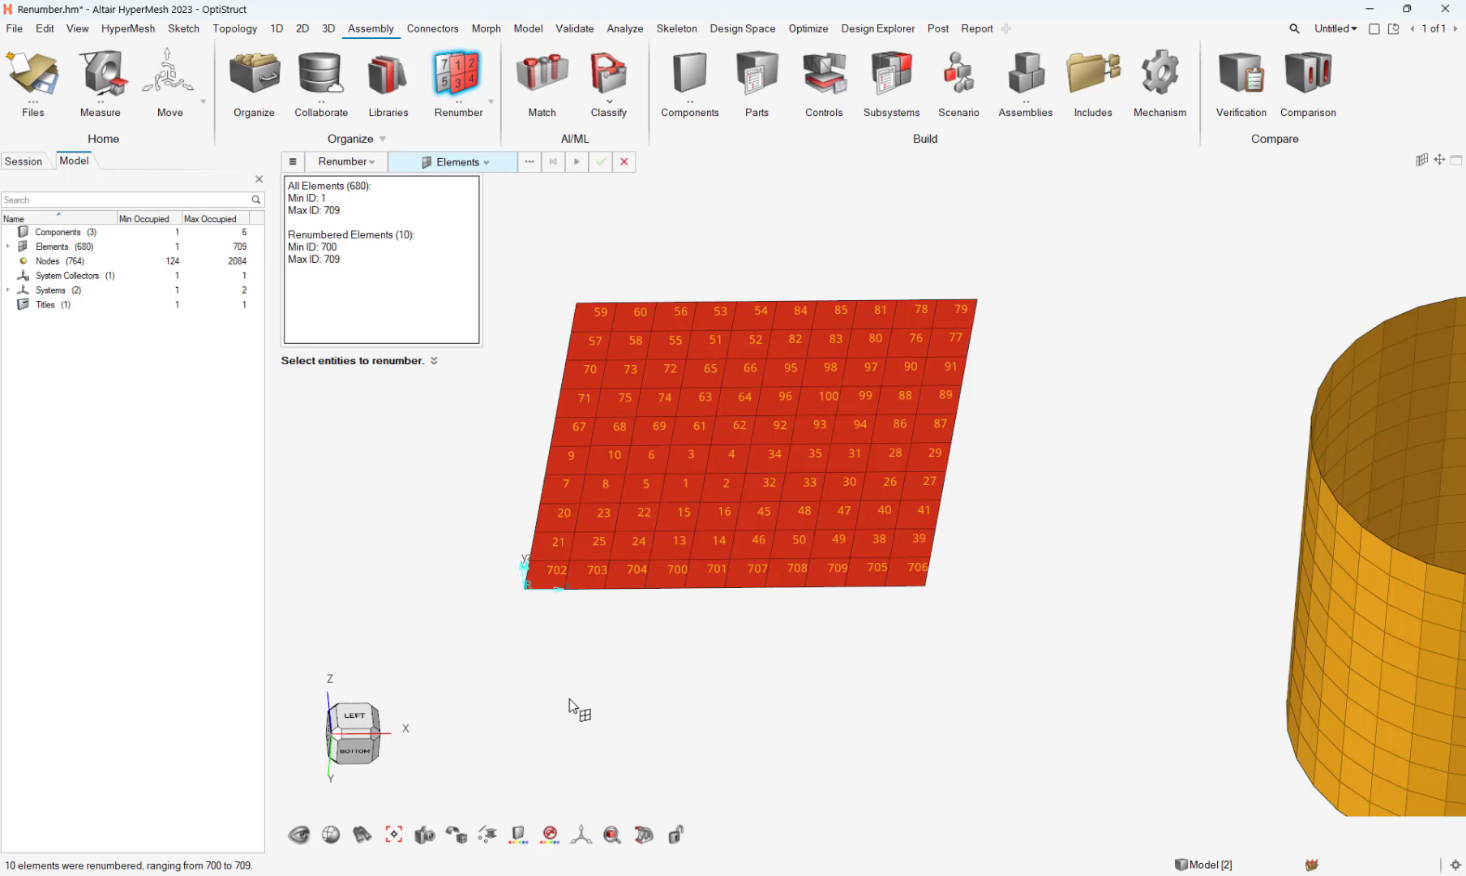
{"action": "key", "text": "ctrl+z"}
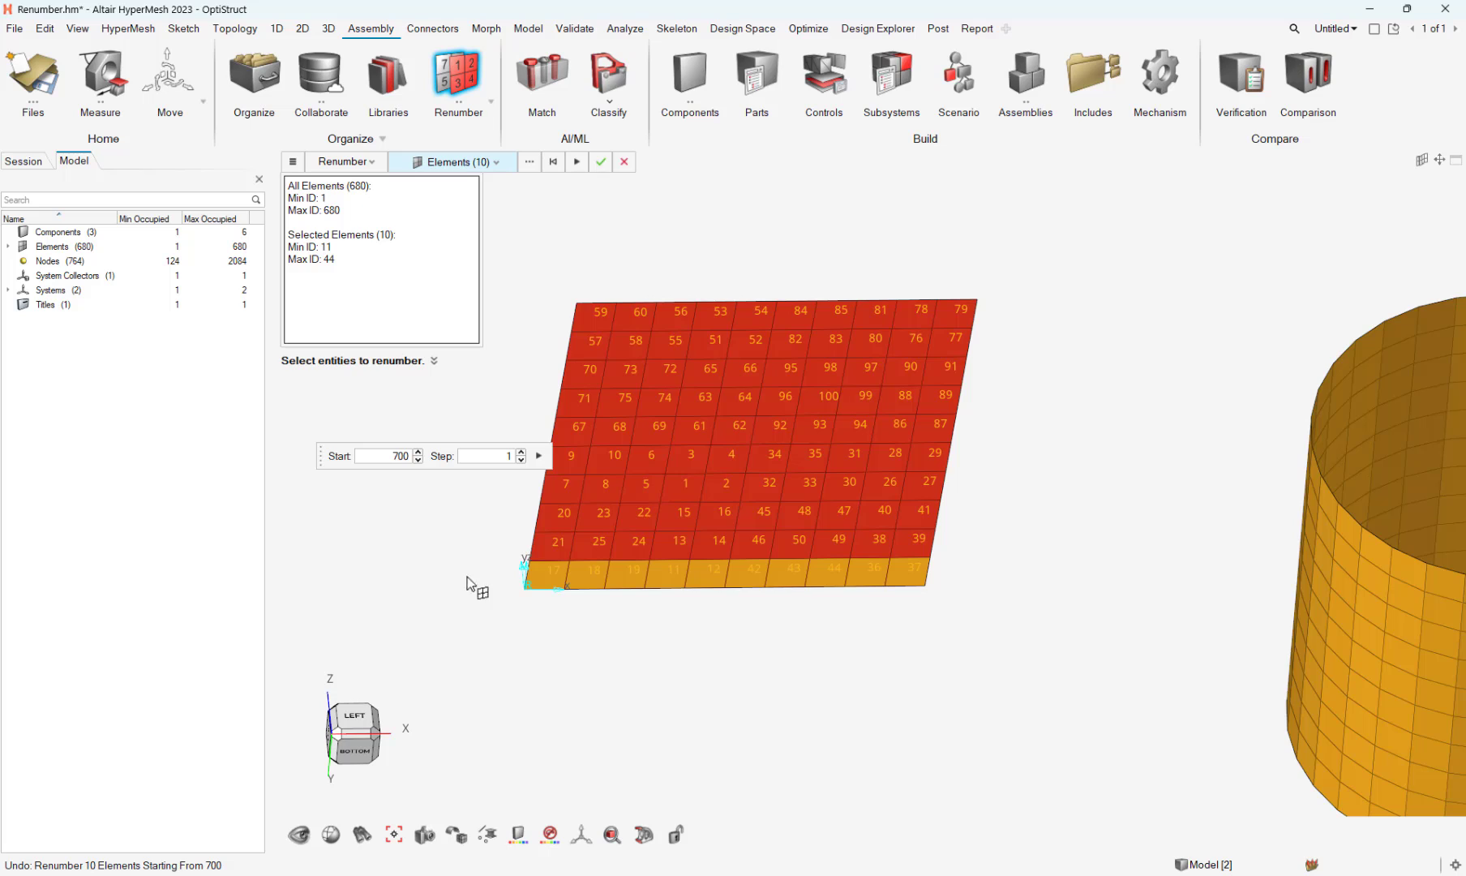
- Renumber the selected bottom row from 1 with step 1, overwriting existing IDs, and undo that renumbering
{"action": "left_click", "coordinate": [293, 161]}
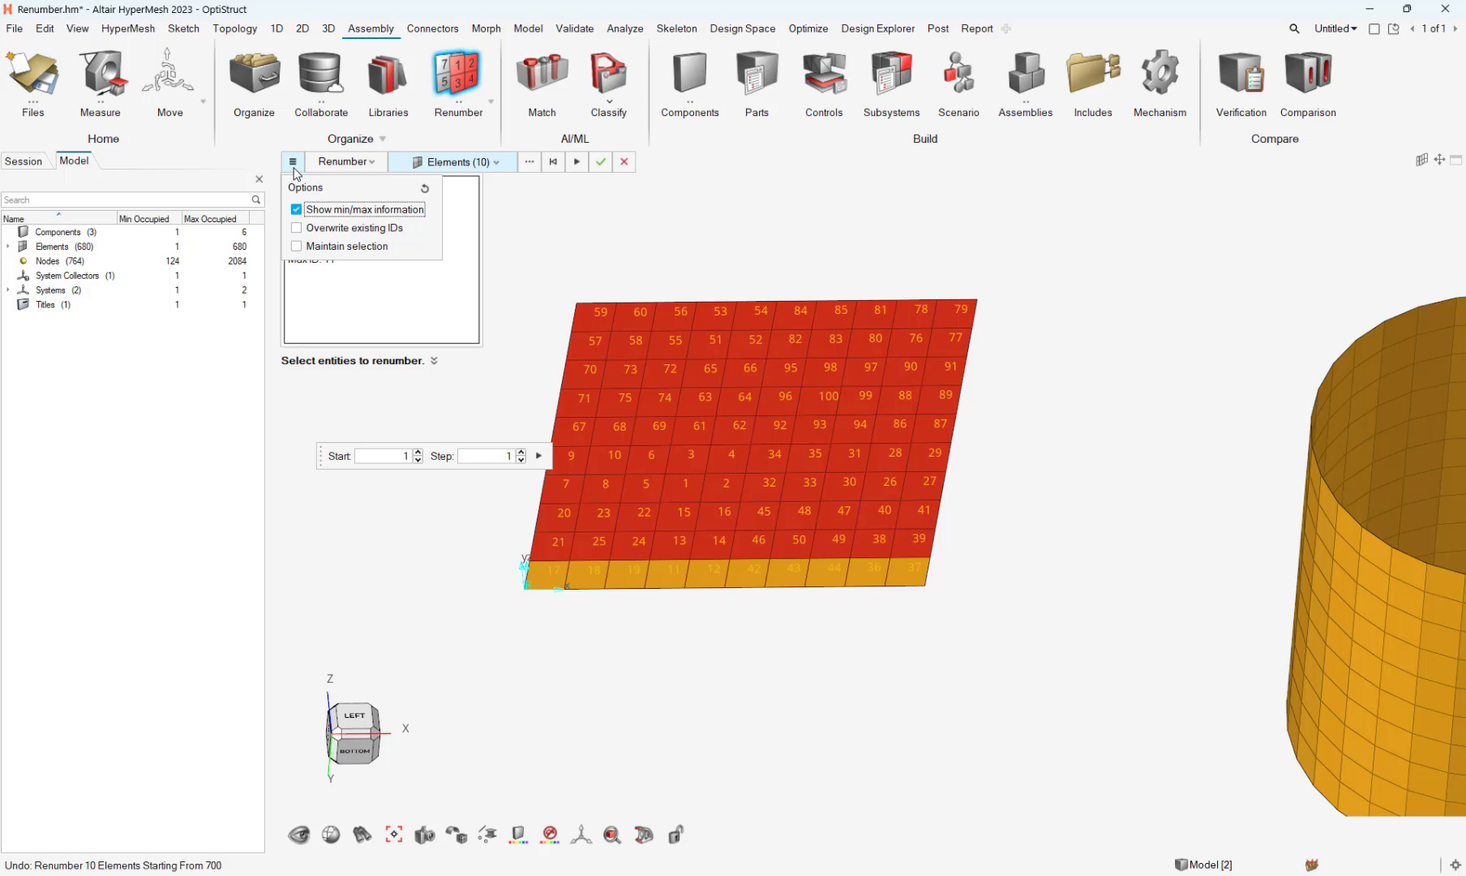
{"action": "left_click", "coordinate": [343, 230]}
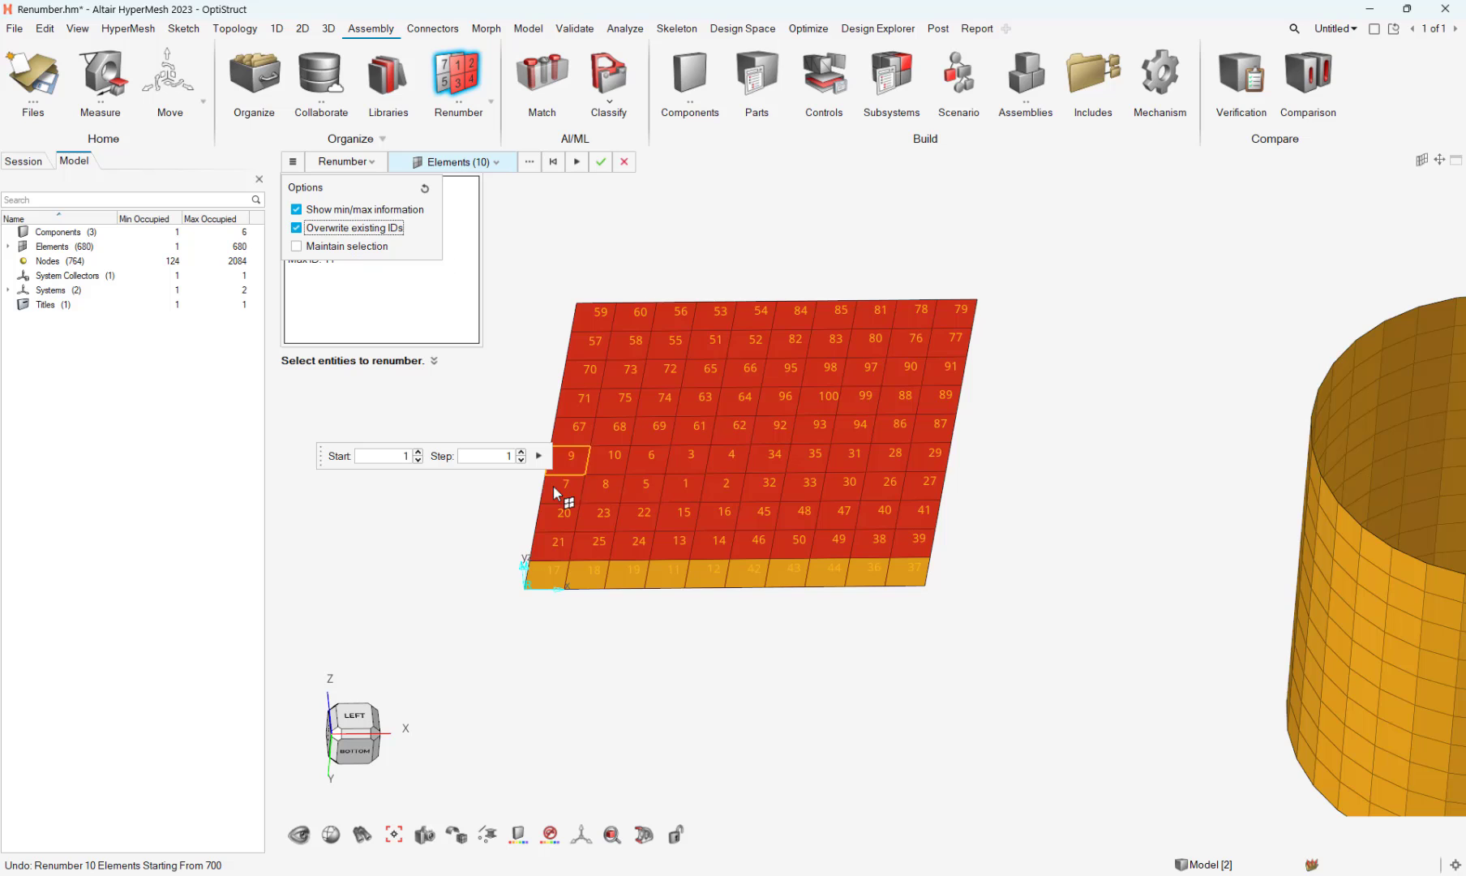
{"action": "left_click", "coordinate": [540, 457]}
{"action": "left_click", "coordinate": [540, 457]}
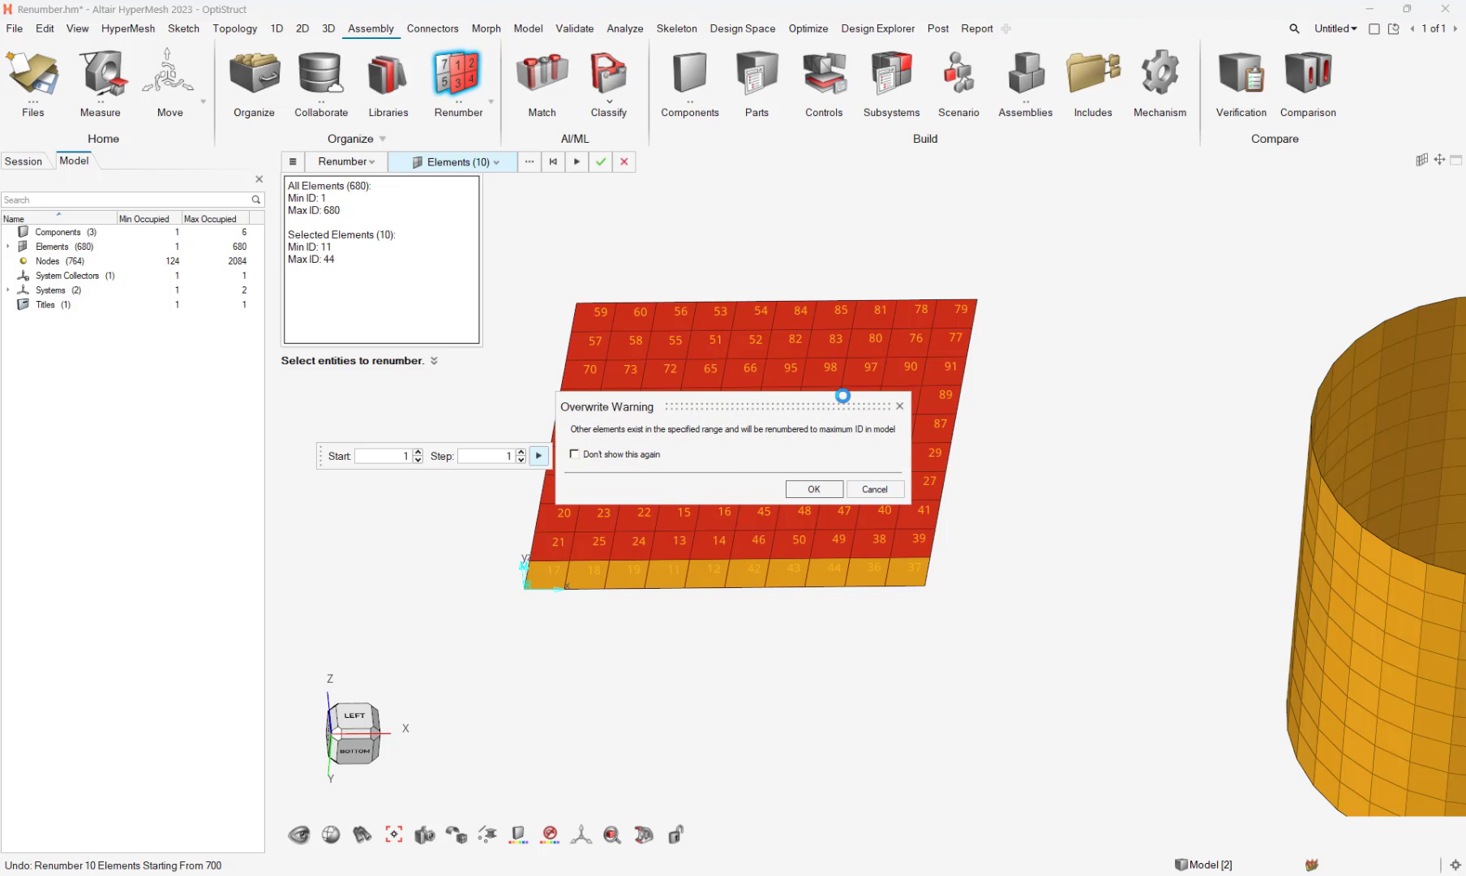
{"action": "left_click", "coordinate": [814, 489]}
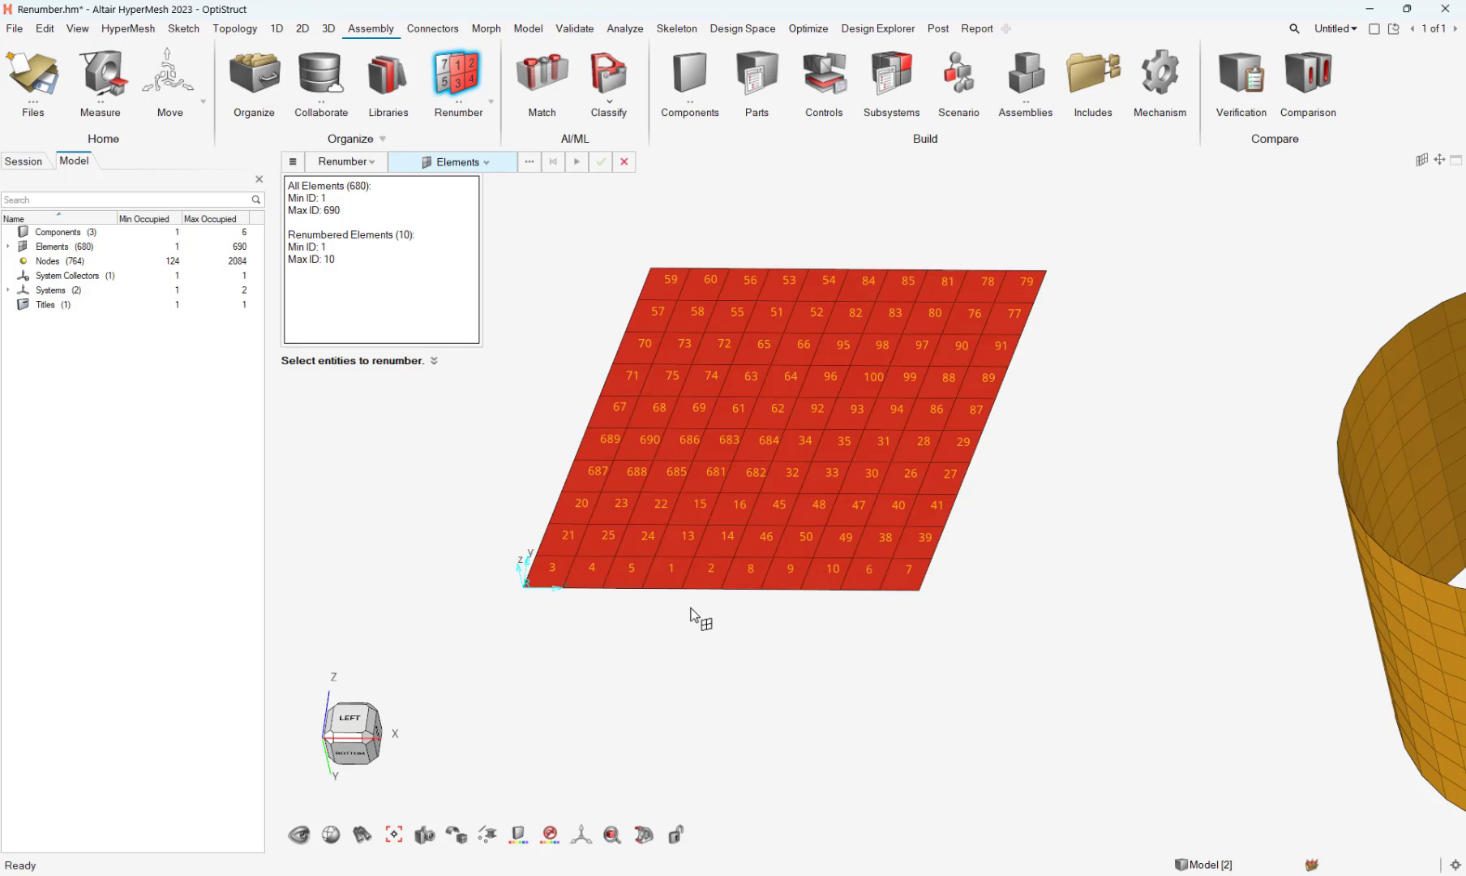
{"action": "scroll", "coordinate": [681, 596], "scroll_direction": "up", "scroll_amount": 2}
{"action": "mouse_move", "coordinate": [684, 576]}
{"action": "middle_mouse_down"}
{"action": "mouse_move", "coordinate": [759, 582]}
{"action": "mouse_move", "coordinate": [687, 579]}
{"action": "middle_mouse_up"}
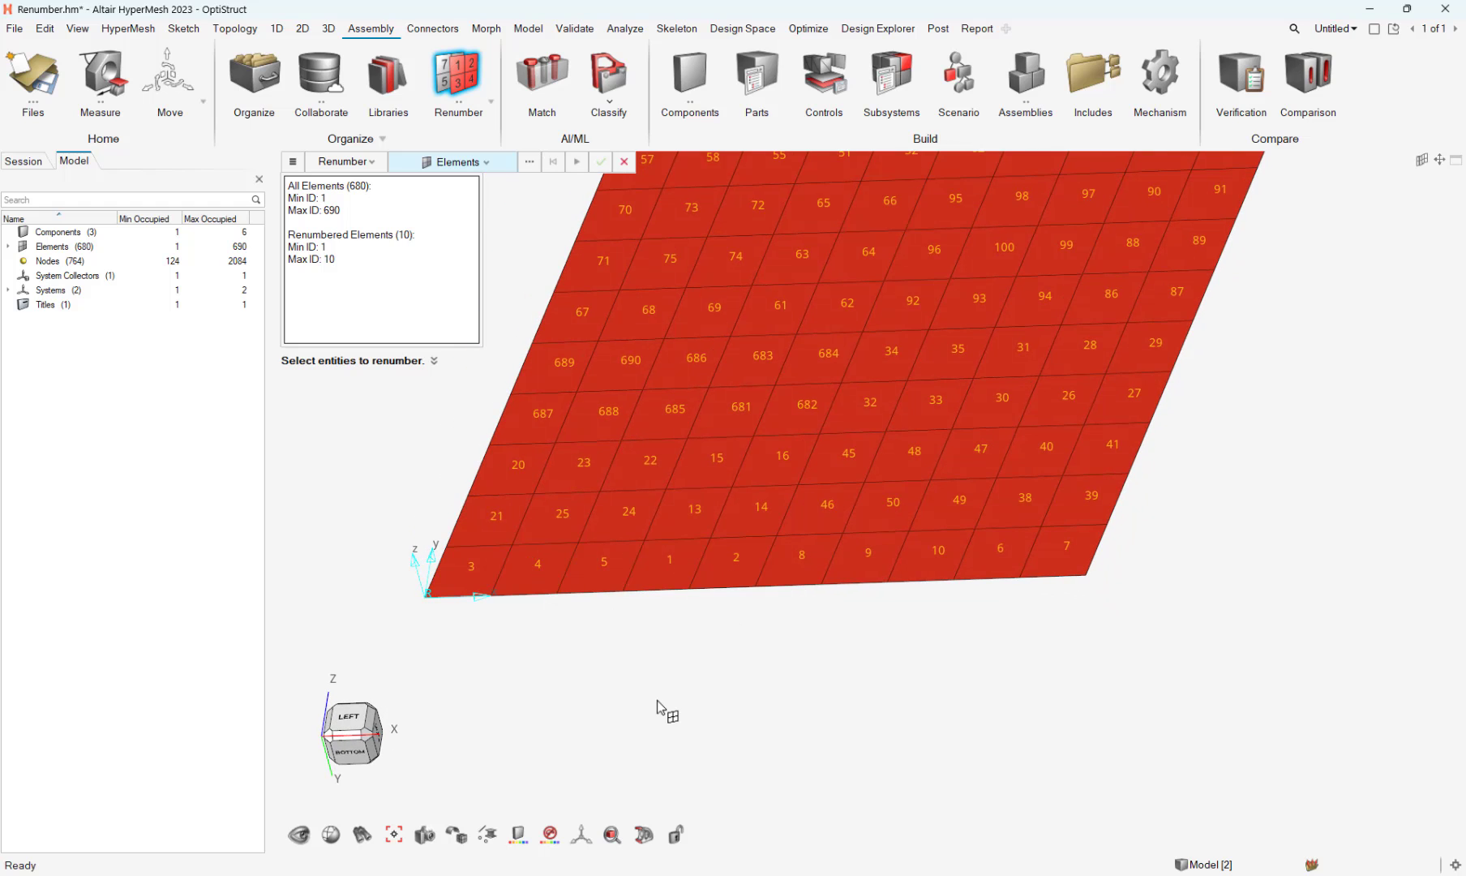
{"action": "key", "text": "ctrl+z"}
{"action": "right_click_drag", "start_coordinate": [670, 566], "coordinate": [504, 598]}
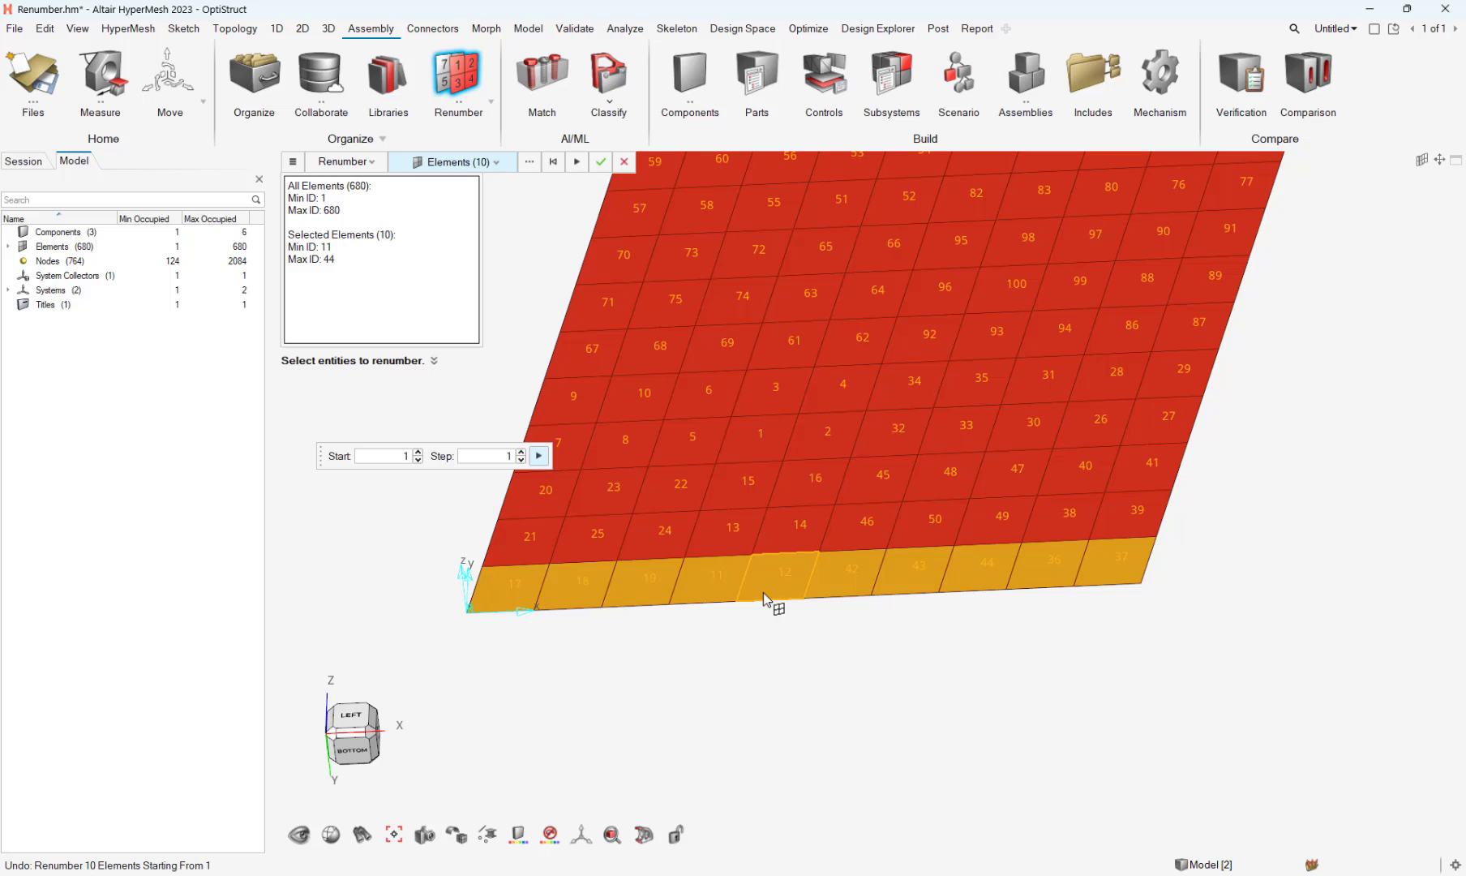
- Select all 100 elements of the flat plate and offset their IDs by 1000
{"action": "left_click", "coordinate": [373, 163]}
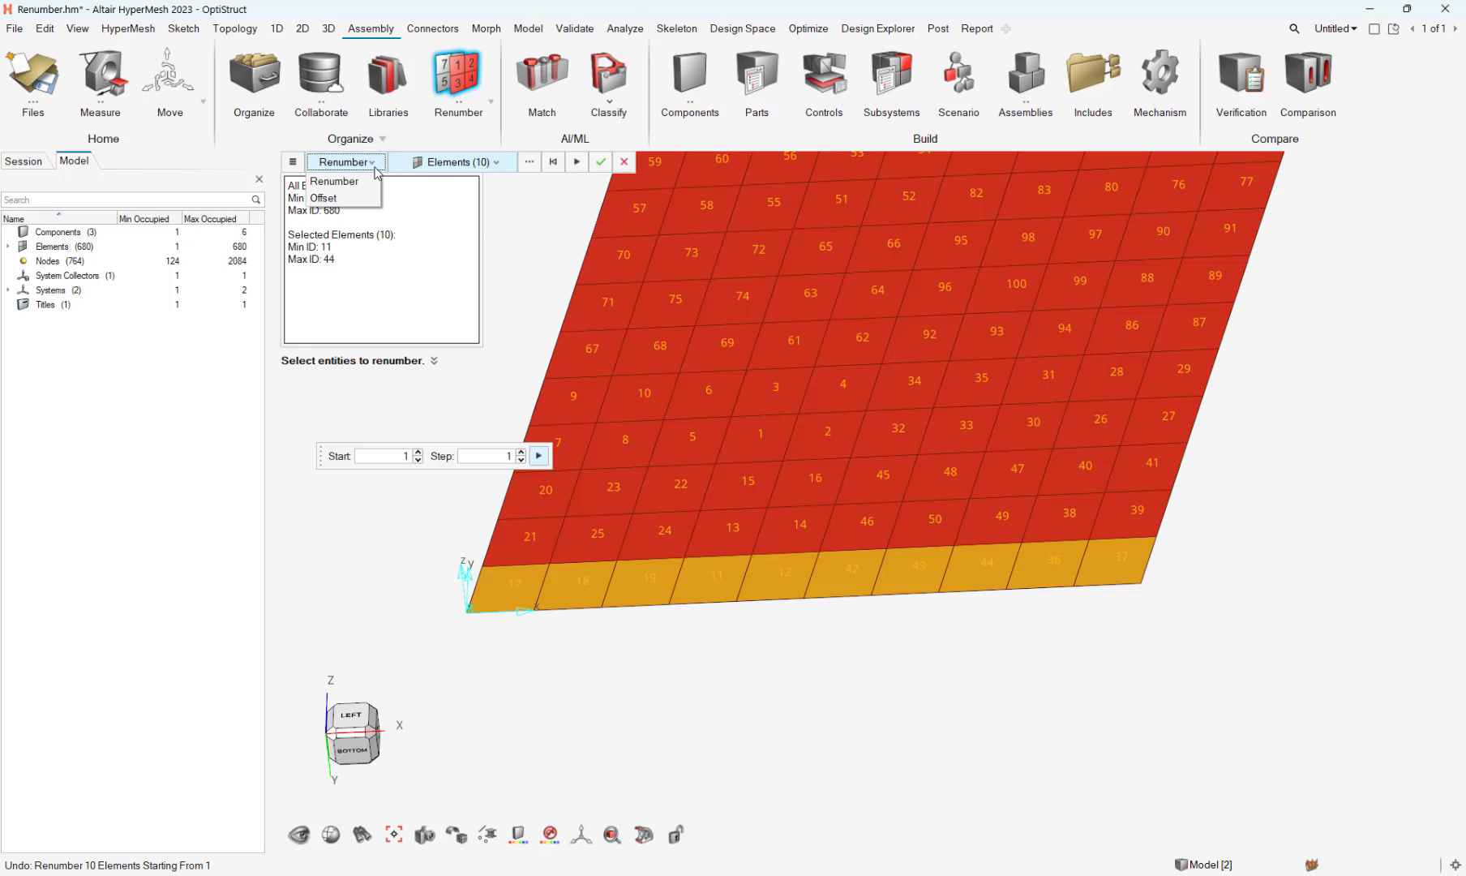
{"action": "left_click", "coordinate": [324, 199]}
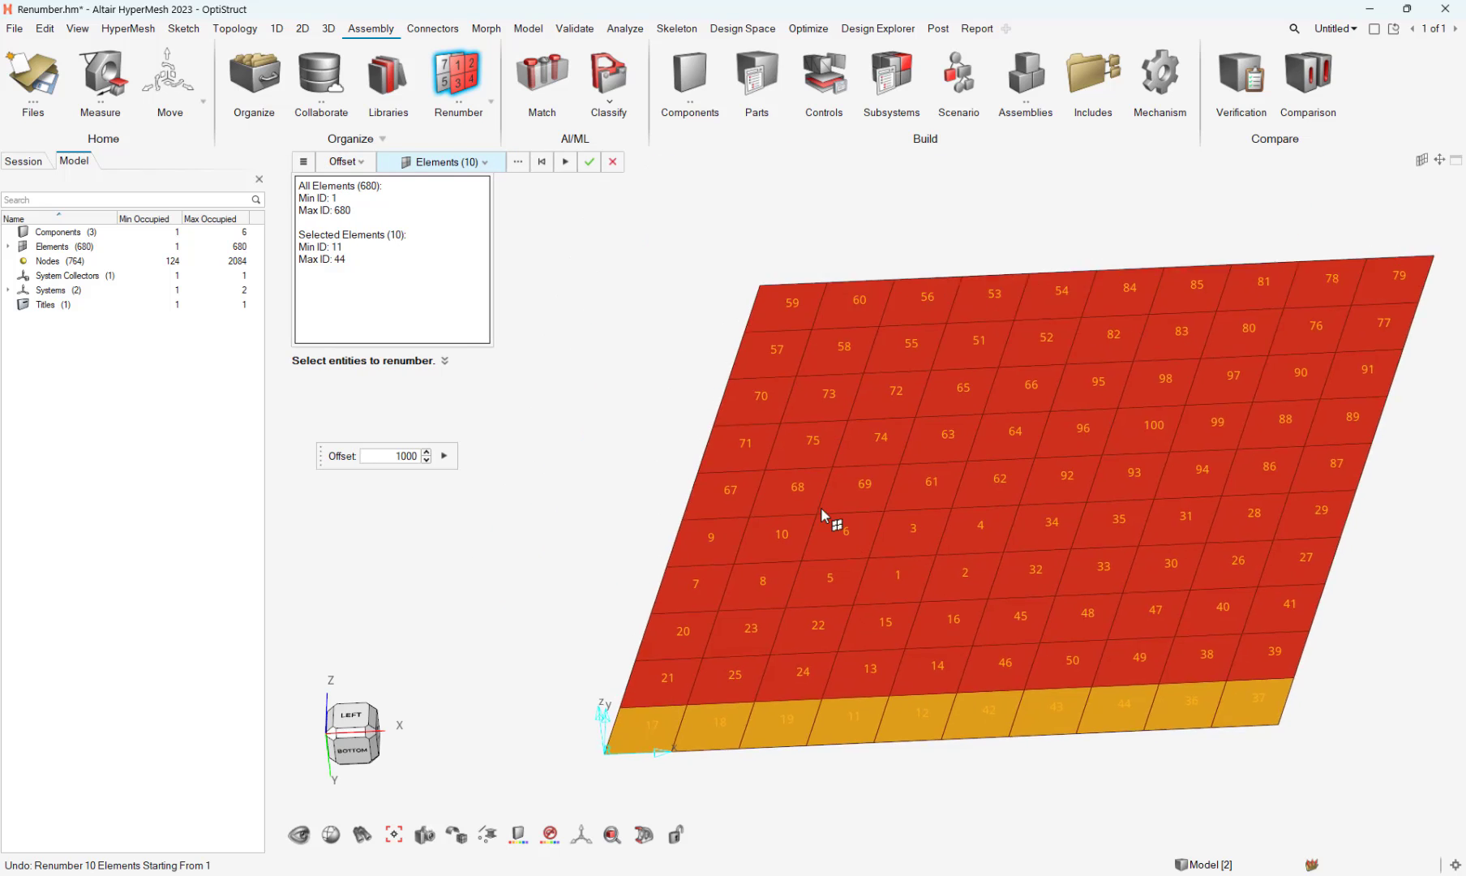
{"action": "scroll", "coordinate": [820, 506], "scroll_direction": "down", "scroll_amount": 5}
{"action": "left_click_drag", "start_coordinate": [631, 344], "coordinate": [1136, 728]}
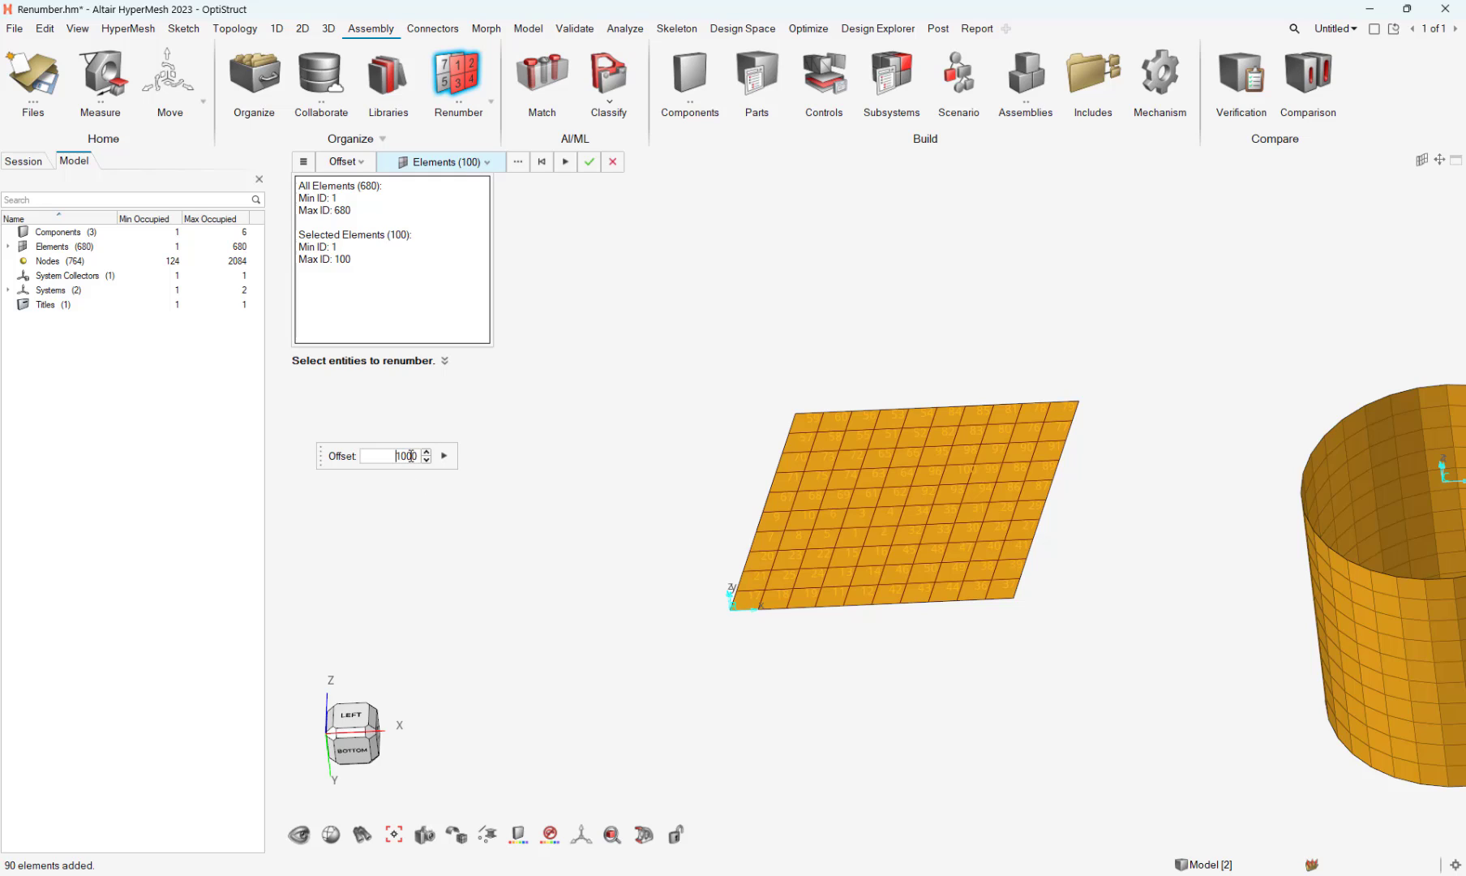
{"action": "left_click_drag", "start_coordinate": [419, 455], "coordinate": [395, 455]}
{"action": "left_click", "coordinate": [445, 456]}
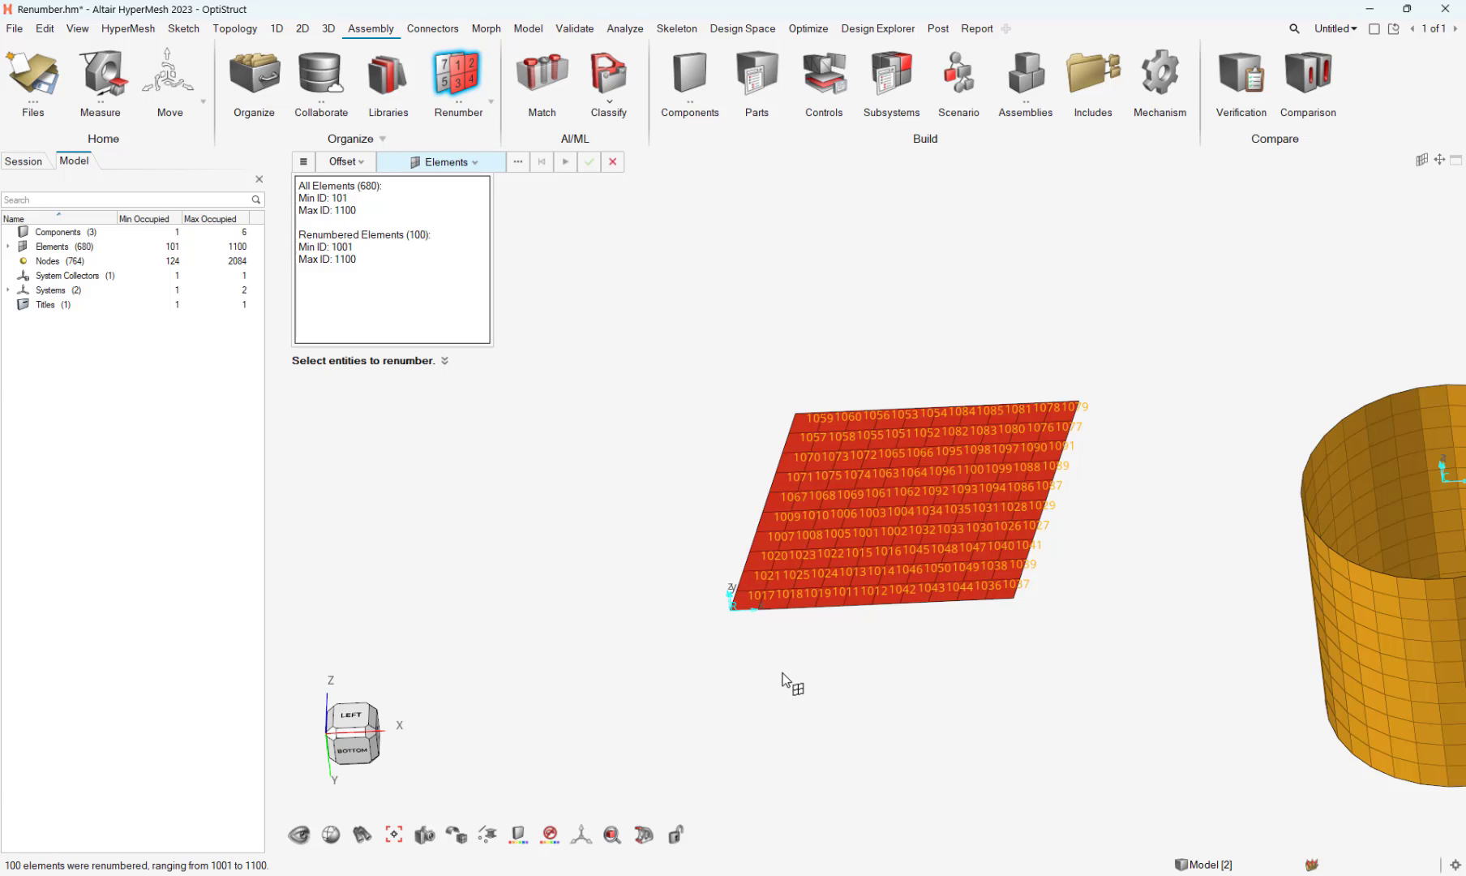
{"action": "scroll", "coordinate": [873, 555], "scroll_direction": "up", "scroll_amount": 3}
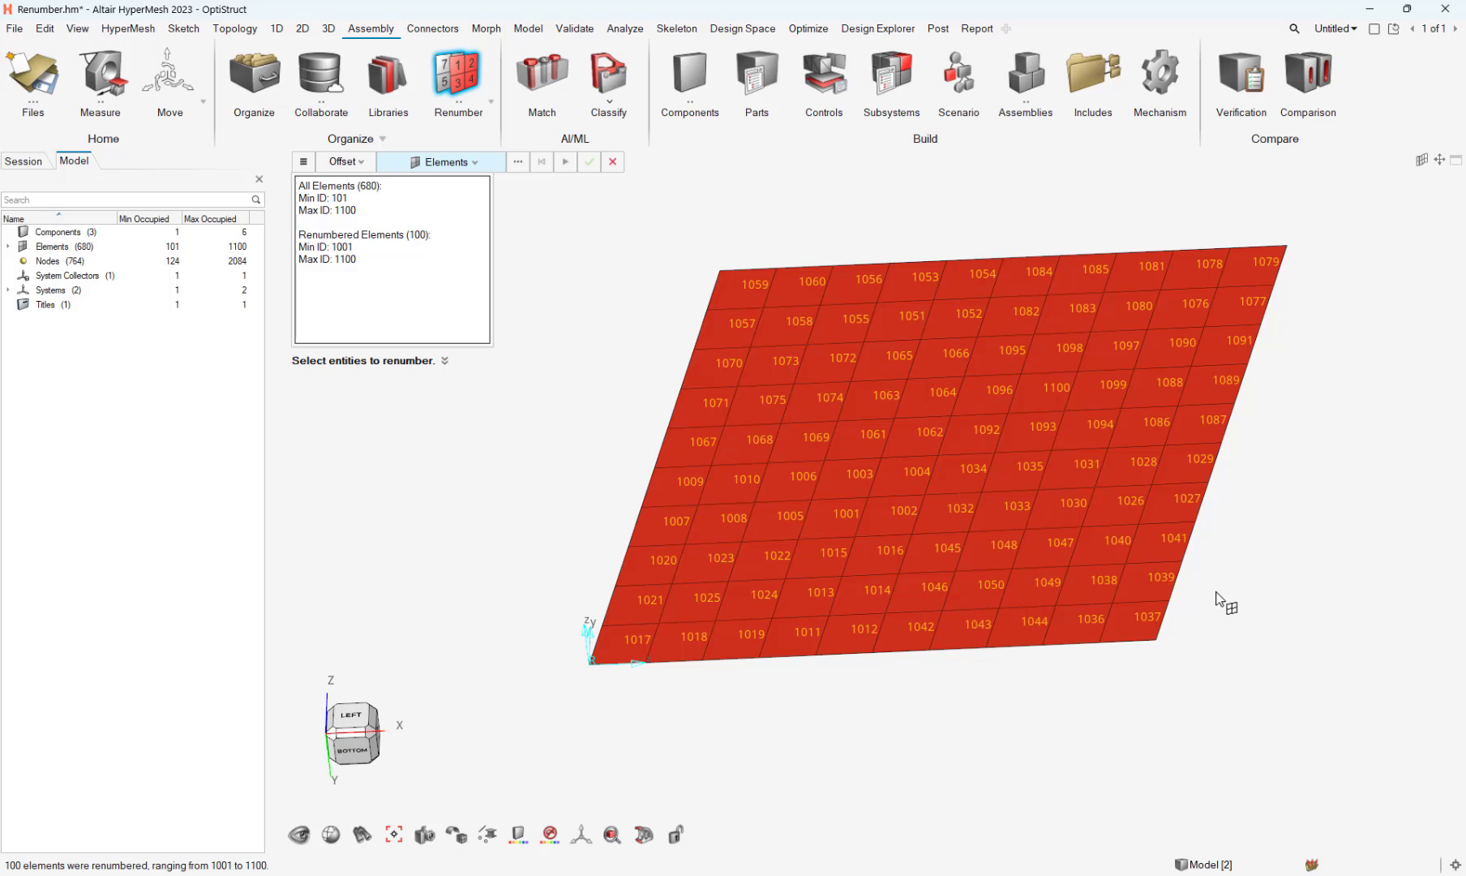
{"action": "scroll", "coordinate": [1159, 599], "scroll_direction": "down", "scroll_amount": 3}
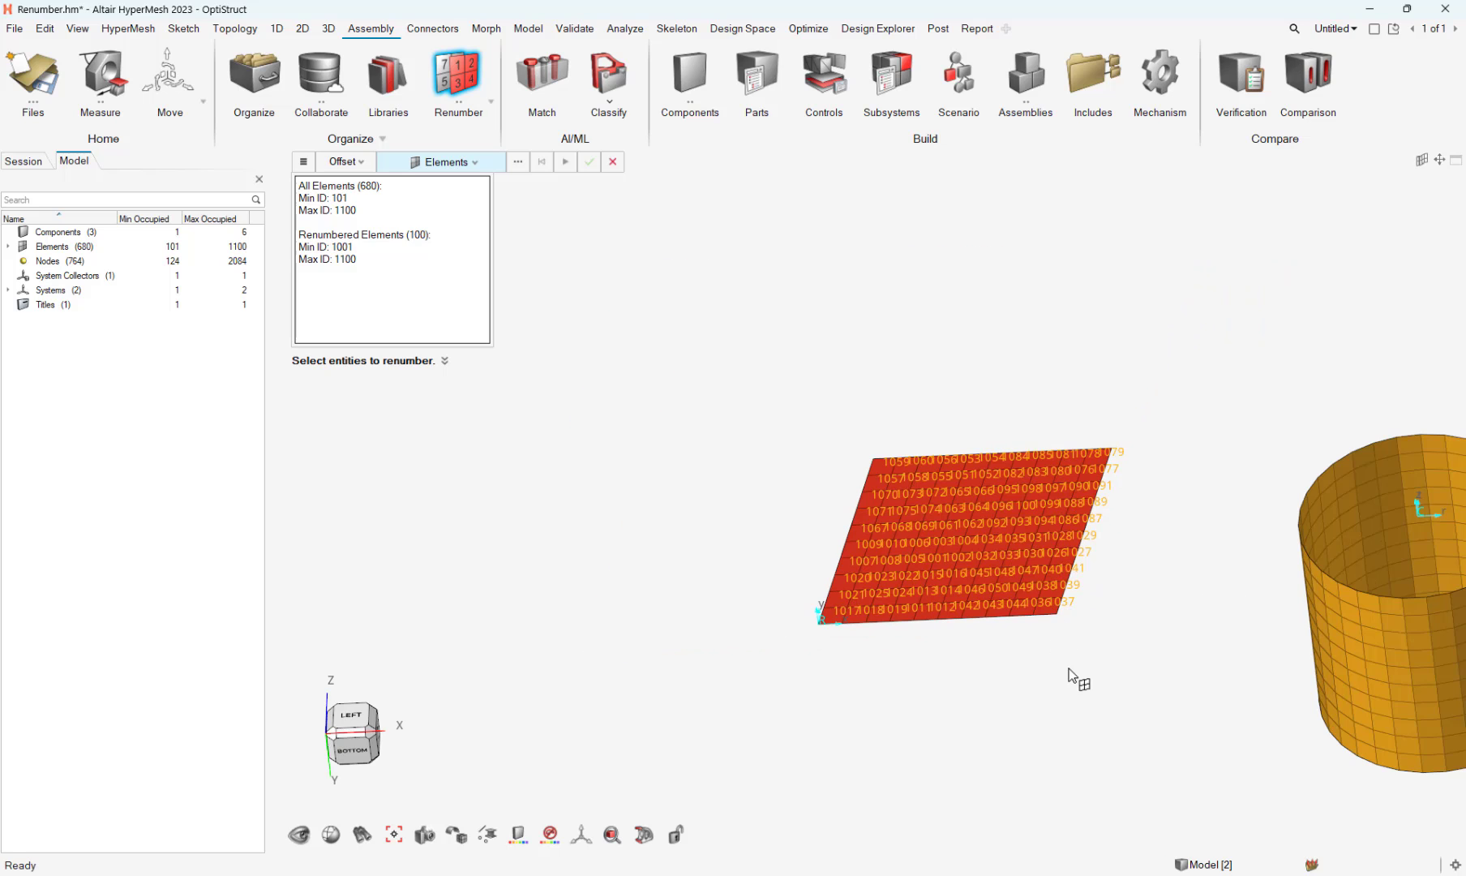
{"action": "key", "text": "Escape"}
- Start the Spatial Renumber tool and select all 100 elements of the flat plate
{"action": "right_click_drag", "start_coordinate": [1097, 571], "coordinate": [1012, 554]}
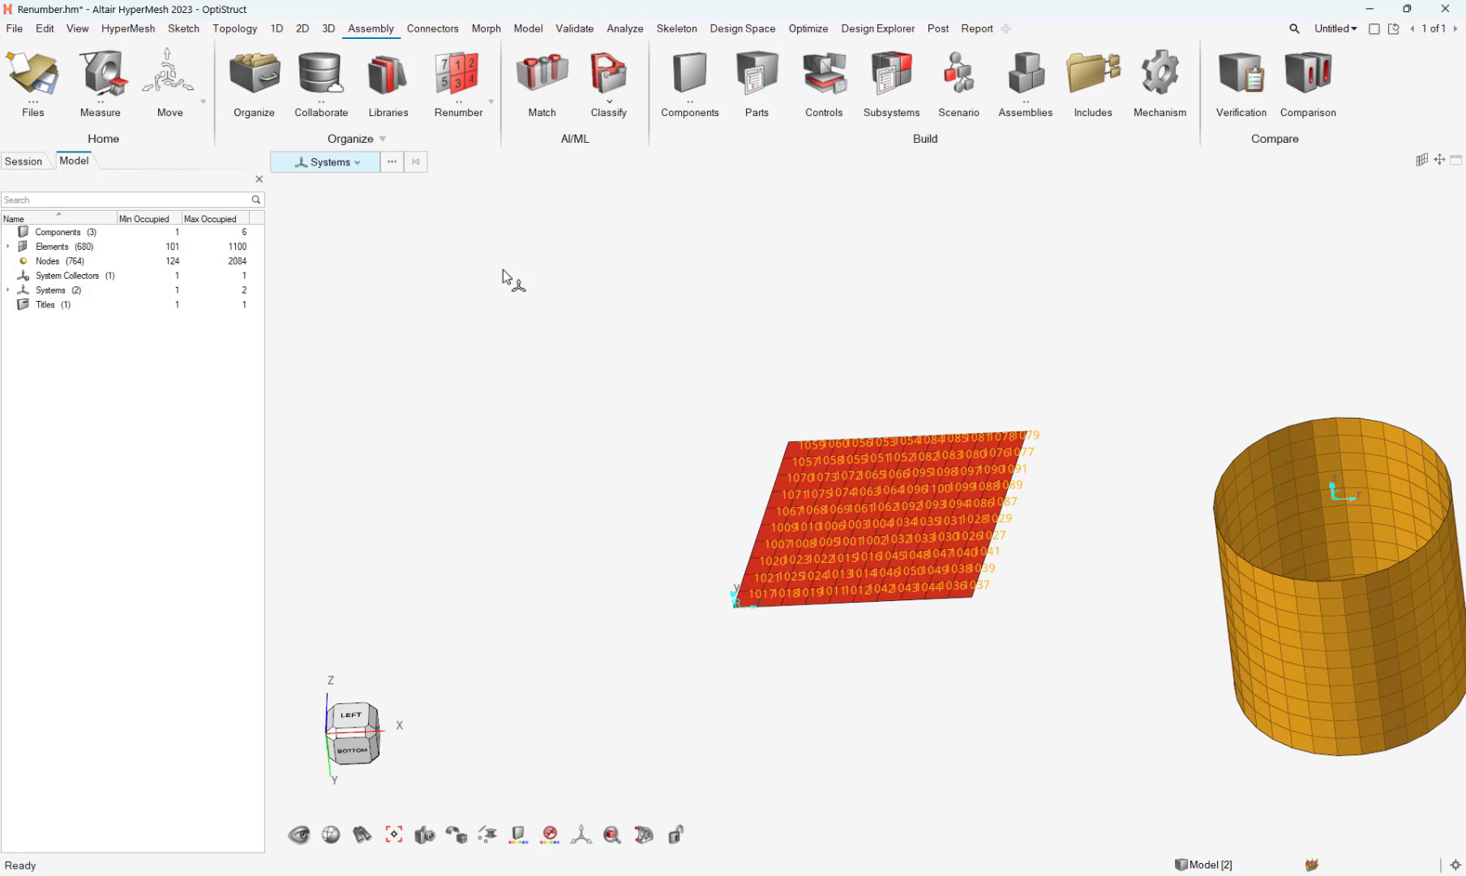
{"action": "left_click", "coordinate": [491, 103]}
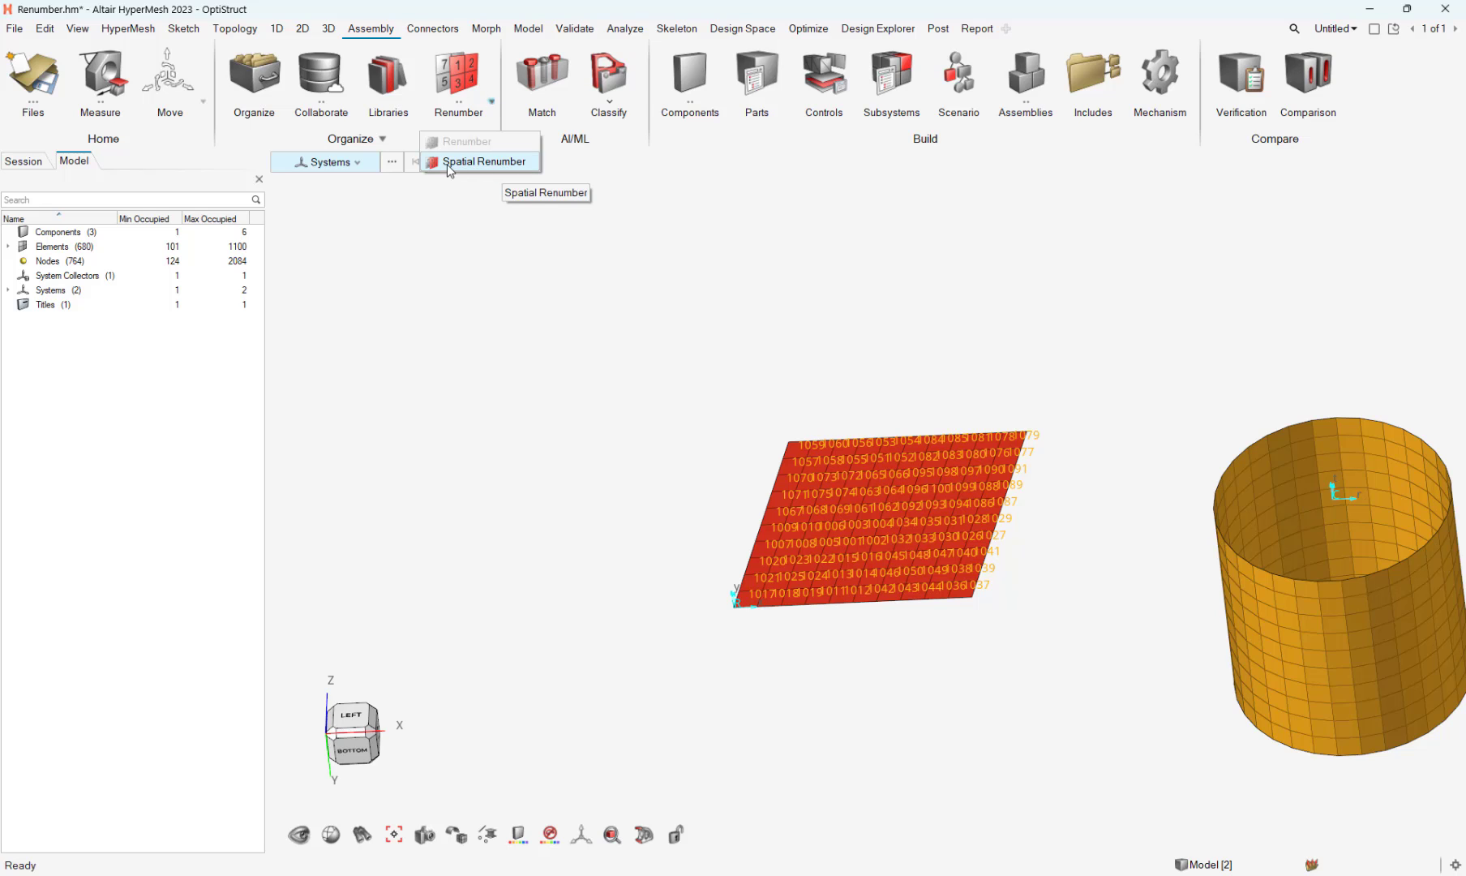
{"action": "left_click", "coordinate": [486, 166]}
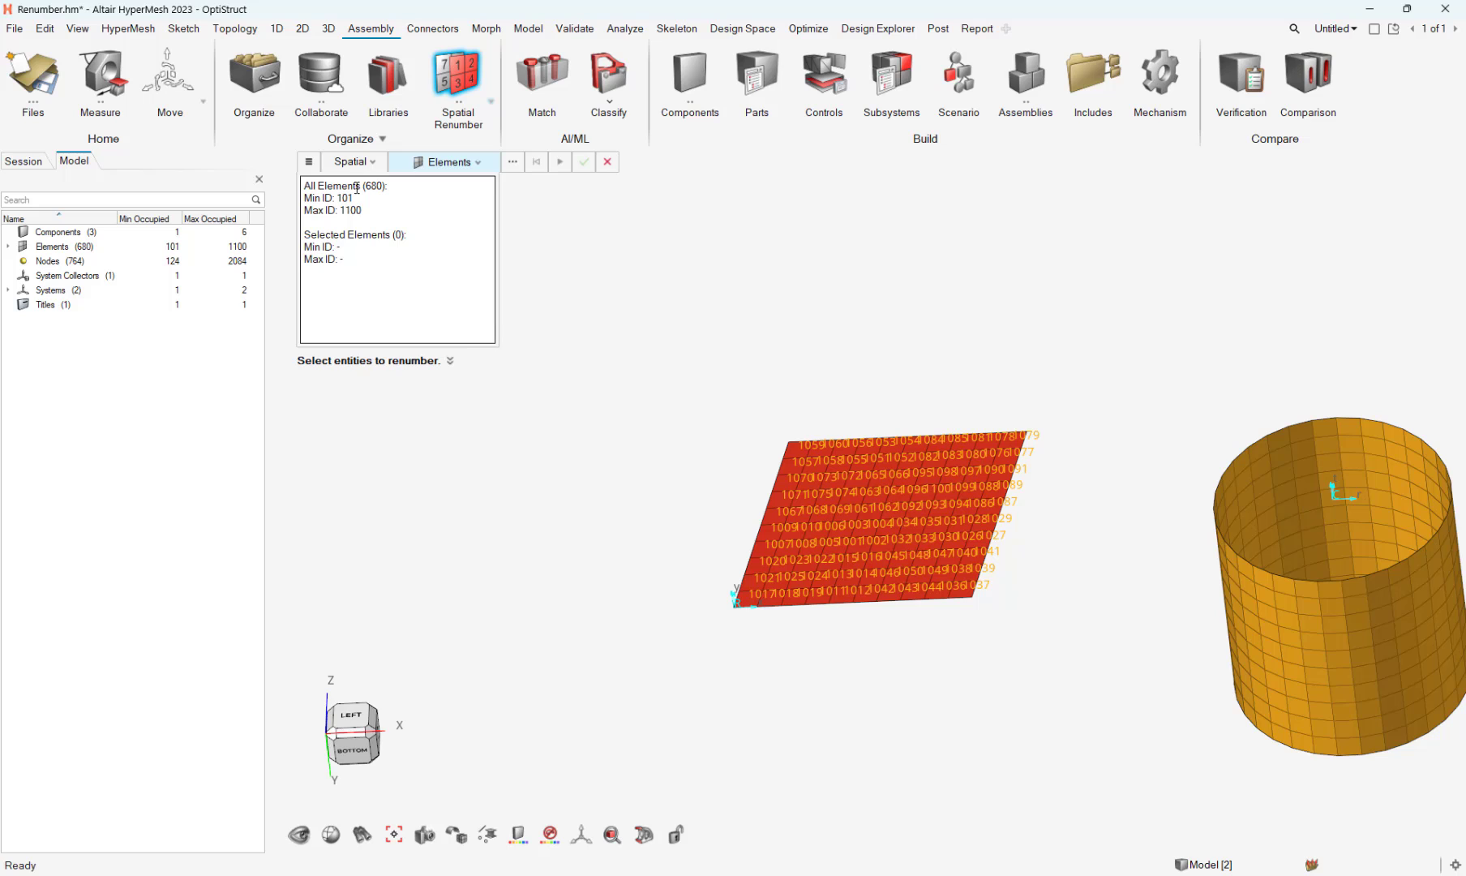
{"action": "left_click_drag", "start_coordinate": [636, 353], "coordinate": [375, 477]}
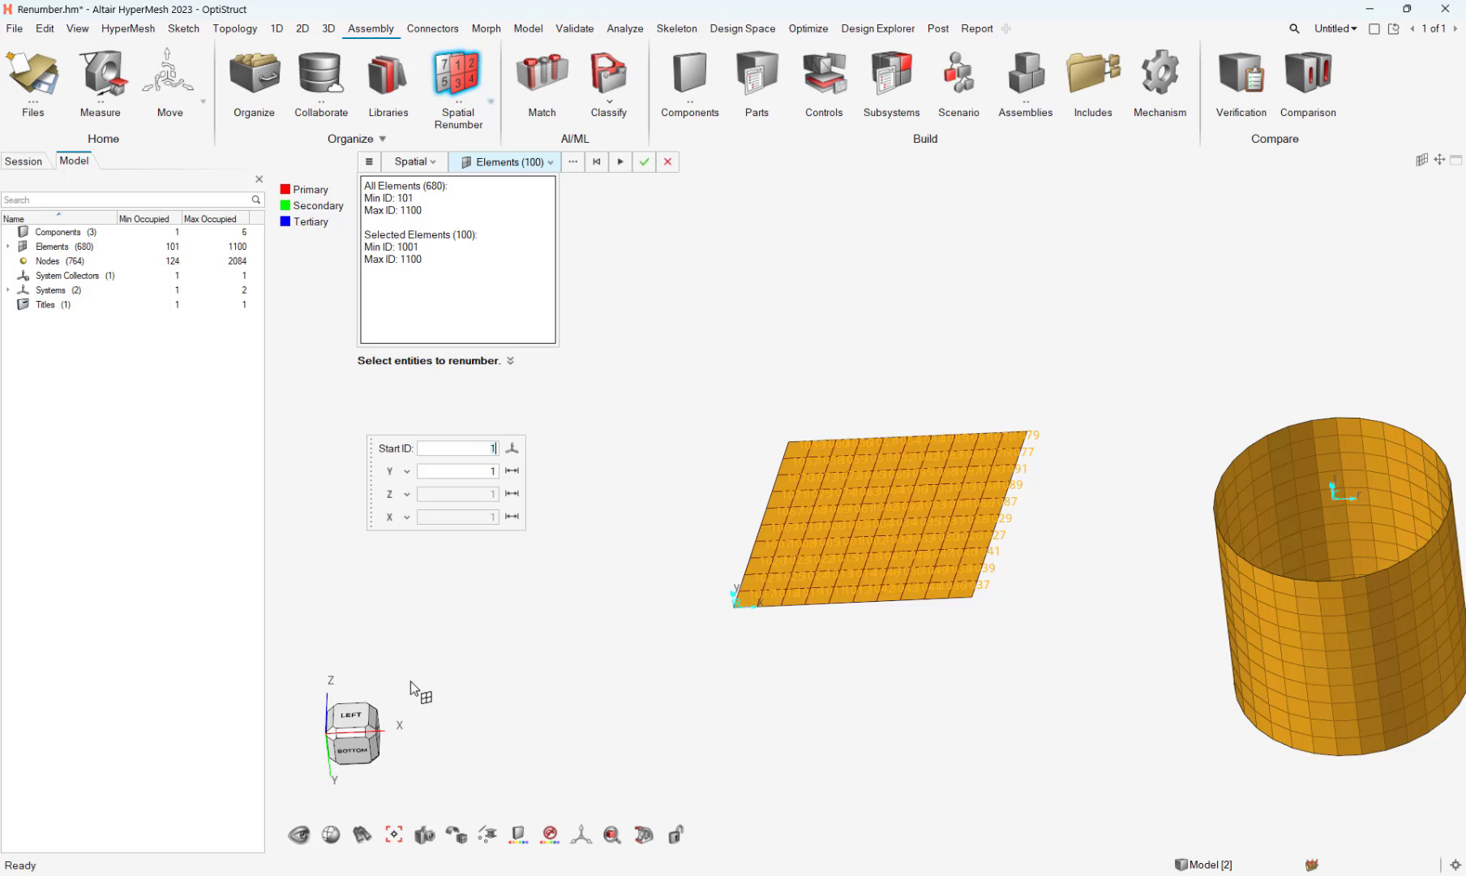
- Assign the coordinate system at the flat plate's corner as the reference system for spatial renumbering
{"action": "left_click", "coordinate": [511, 448]}
{"action": "scroll", "coordinate": [739, 608], "scroll_direction": "up", "scroll_amount": 5}
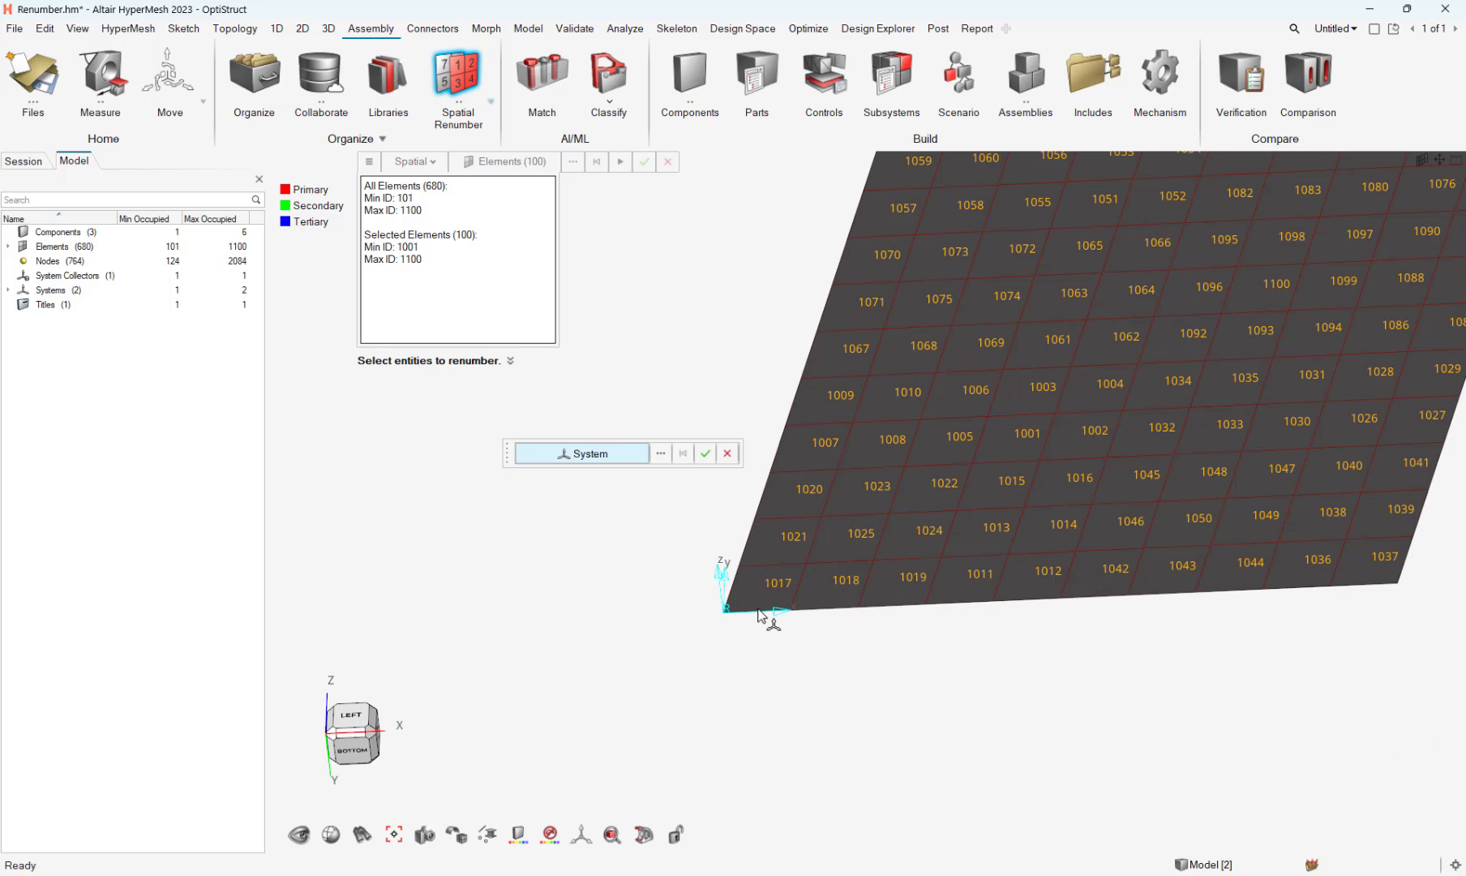
{"action": "left_click", "coordinate": [726, 604]}
{"action": "left_click", "coordinate": [704, 453]}
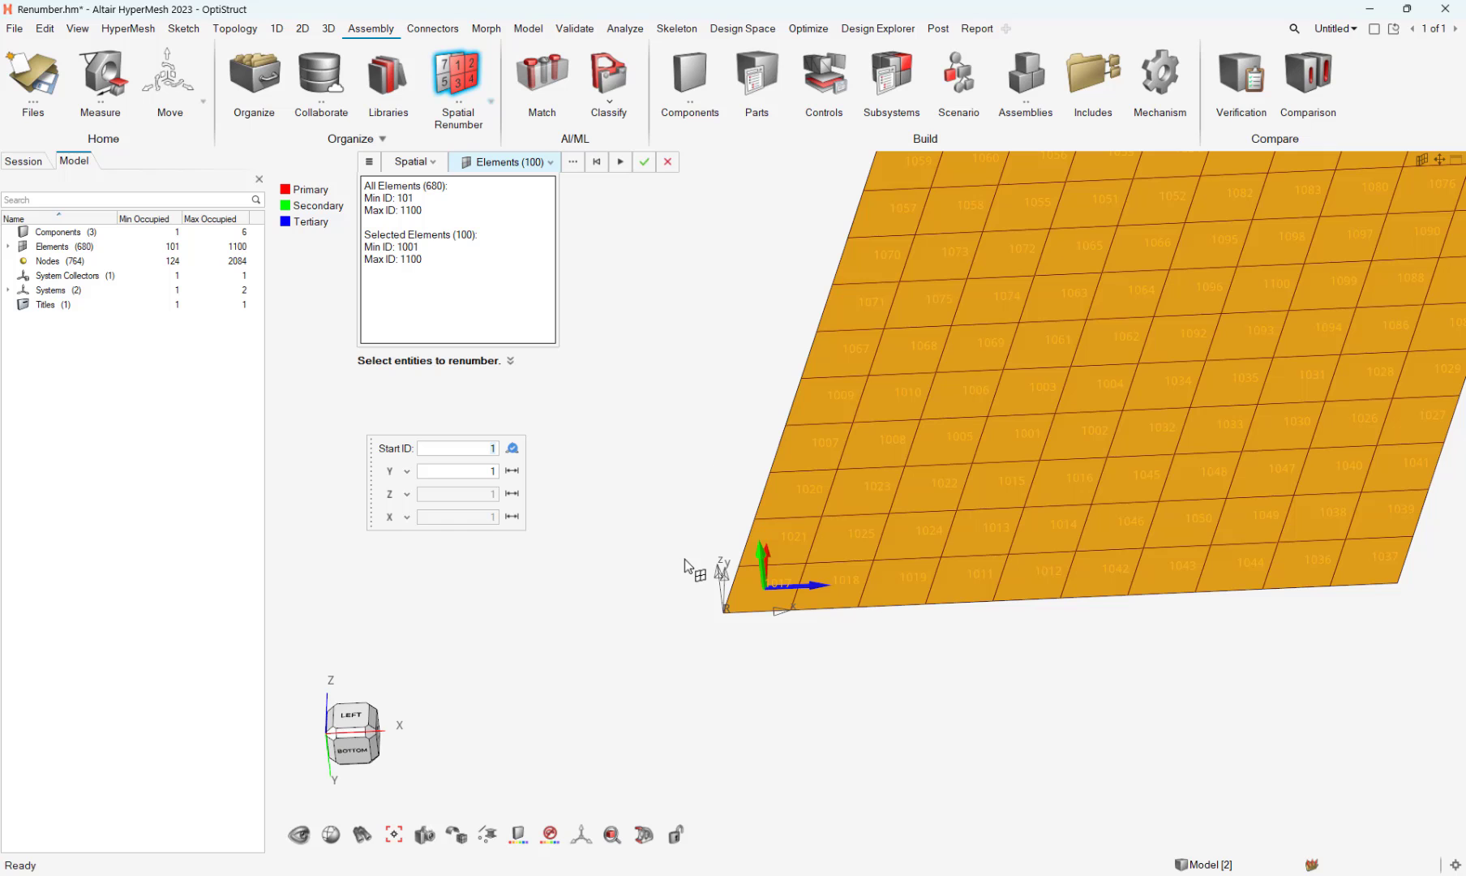
- Spatially renumber the flat plate's 100 elements from start ID 1 with increment 1, using X as the primary axis
{"action": "middle_click_drag", "start_coordinate": [753, 633], "coordinate": [810, 592]}
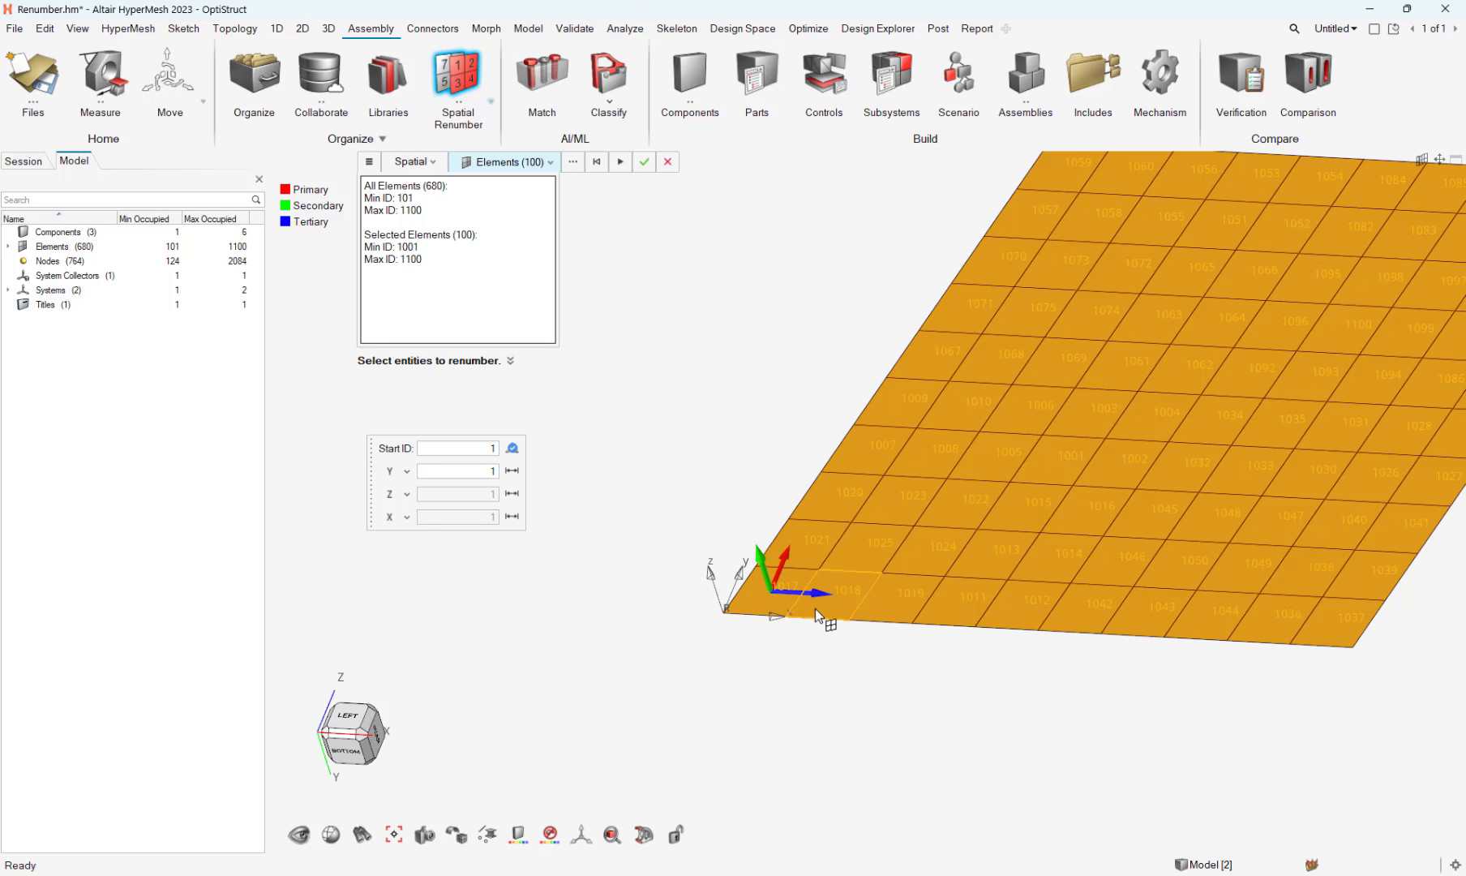
{"action": "left_click", "coordinate": [407, 475]}
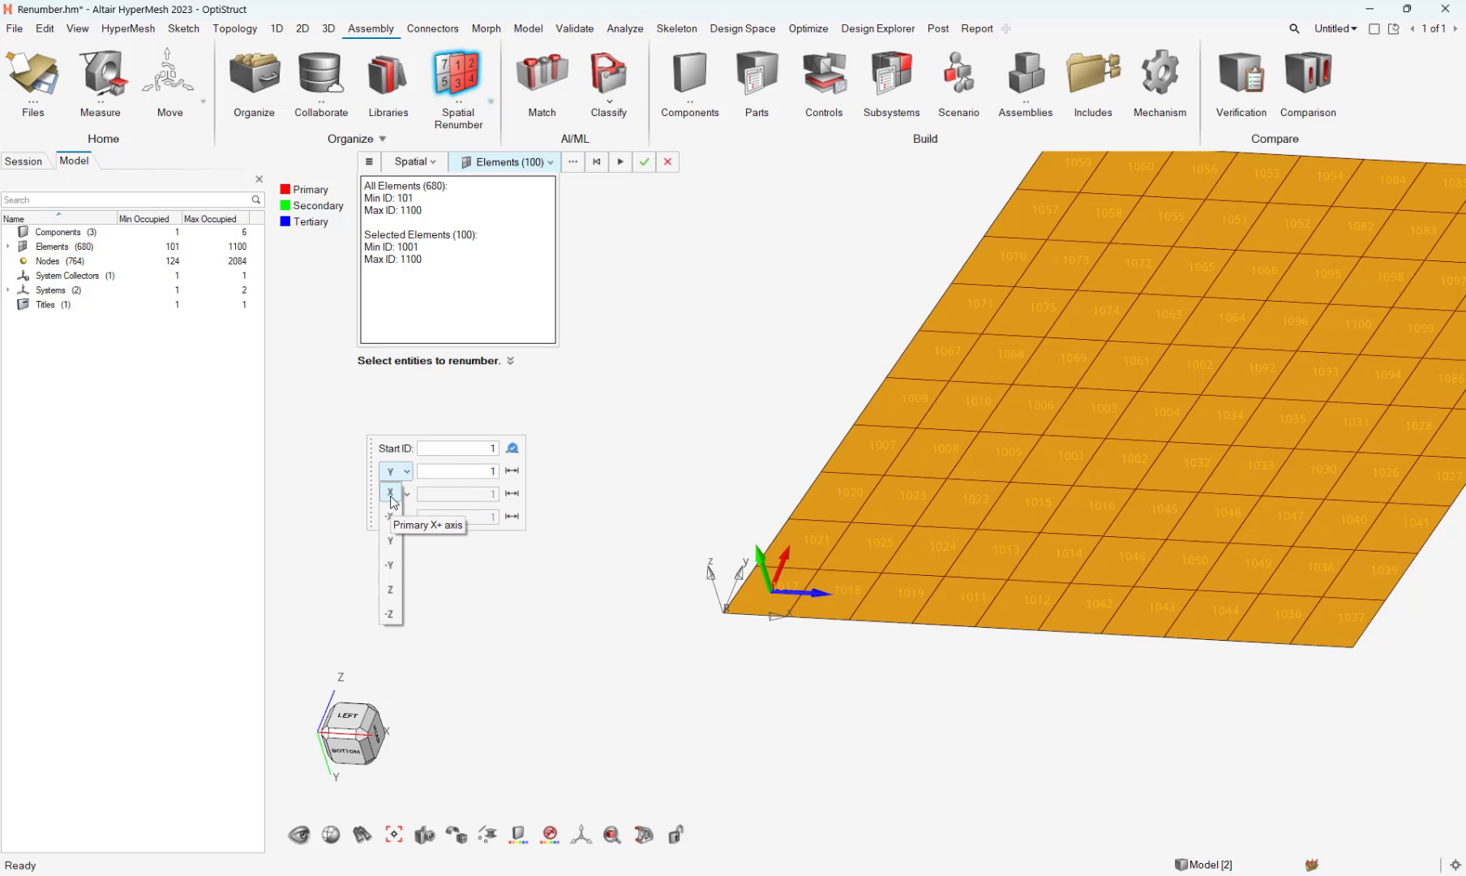
{"action": "left_click", "coordinate": [391, 494]}
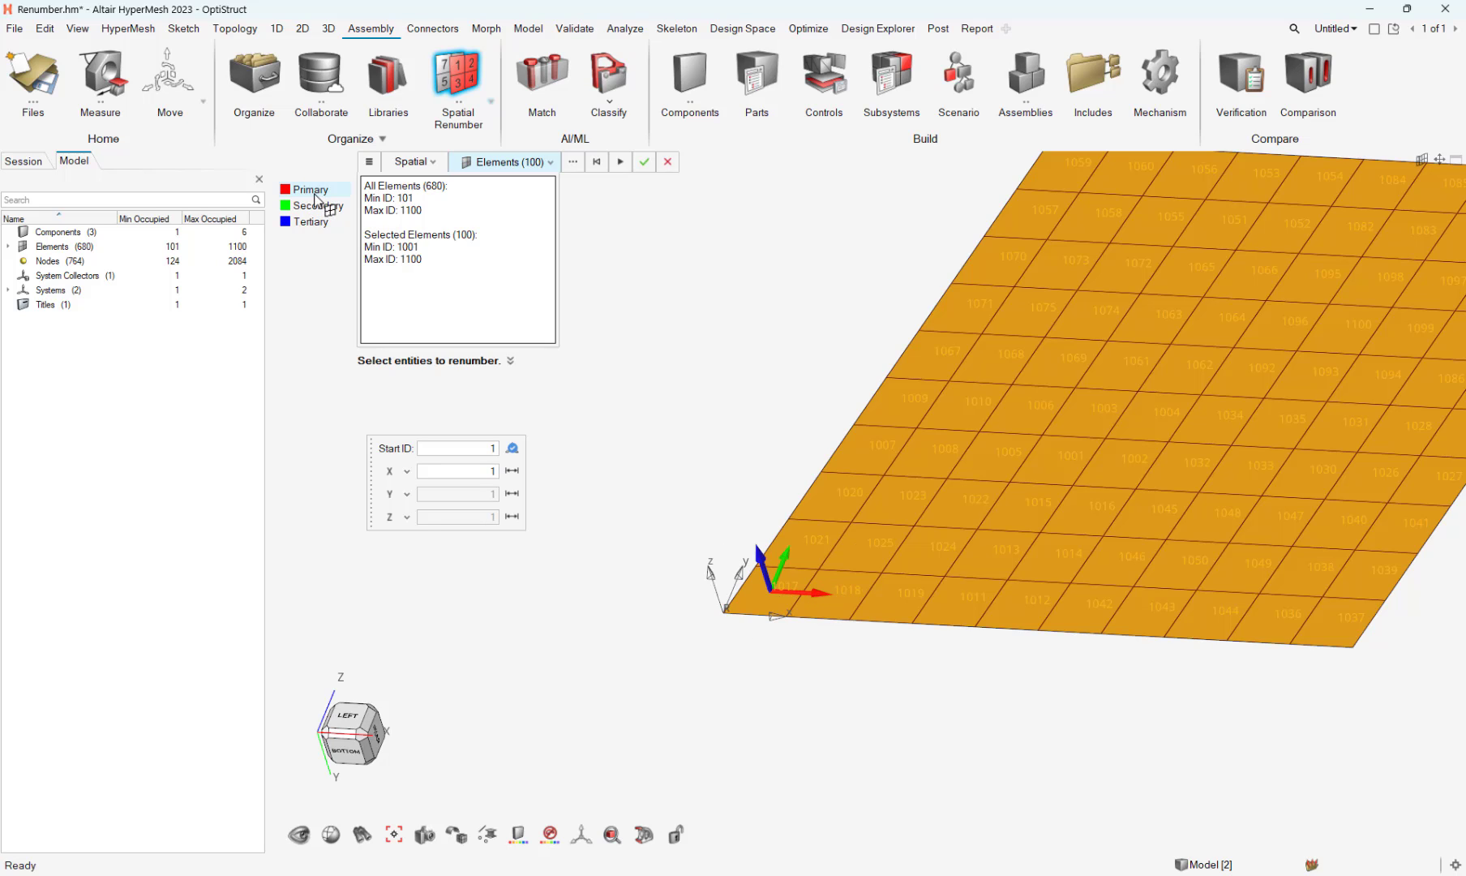
{"action": "right_click_drag", "start_coordinate": [901, 596], "coordinate": [796, 578]}
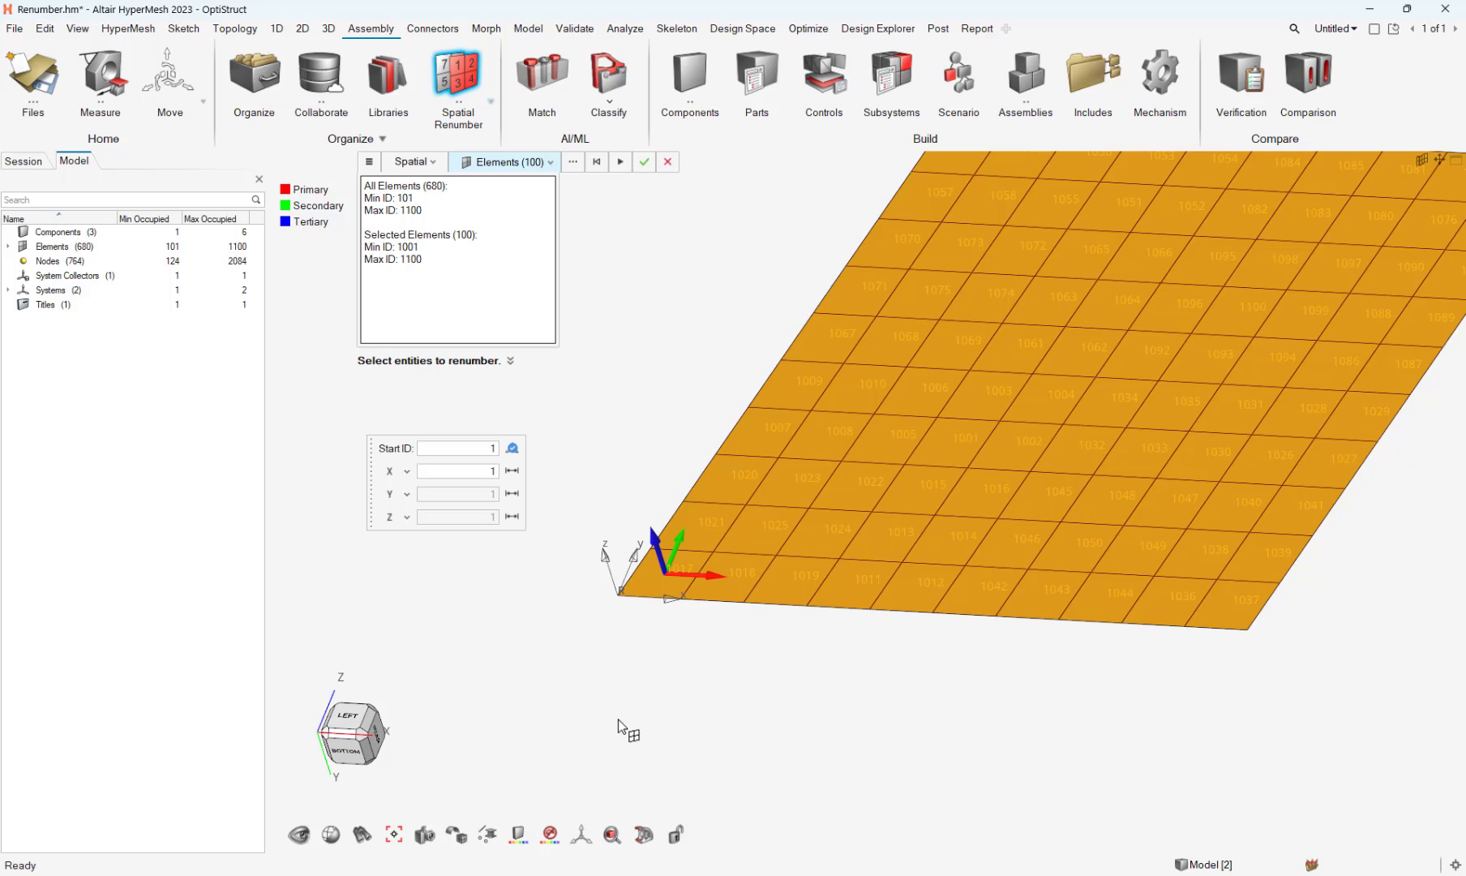
{"action": "left_click", "coordinate": [480, 450]}
{"action": "left_click", "coordinate": [495, 472]}
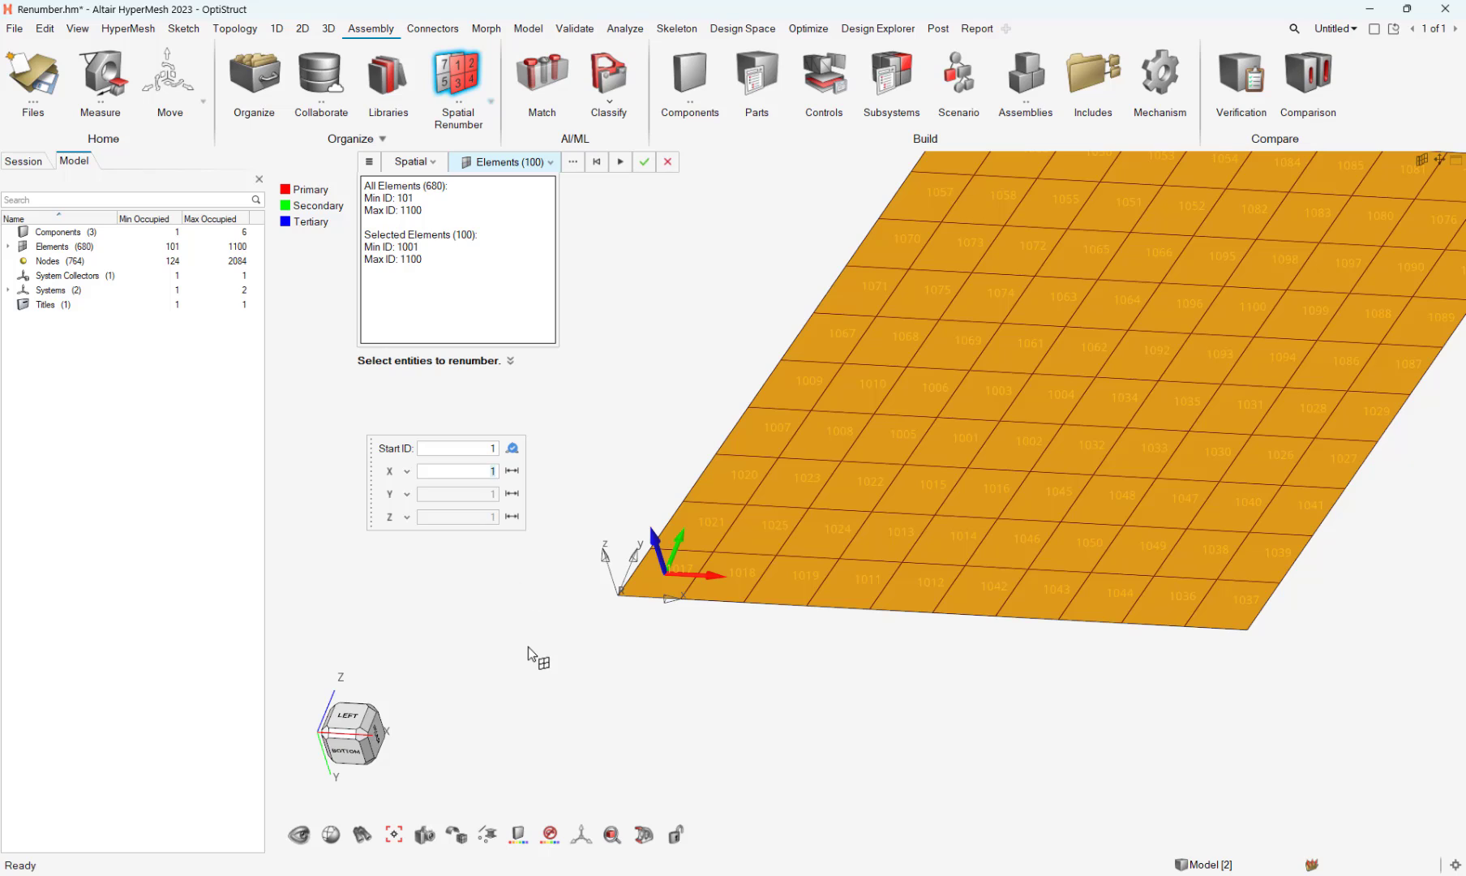
{"action": "left_click", "coordinate": [369, 161]}
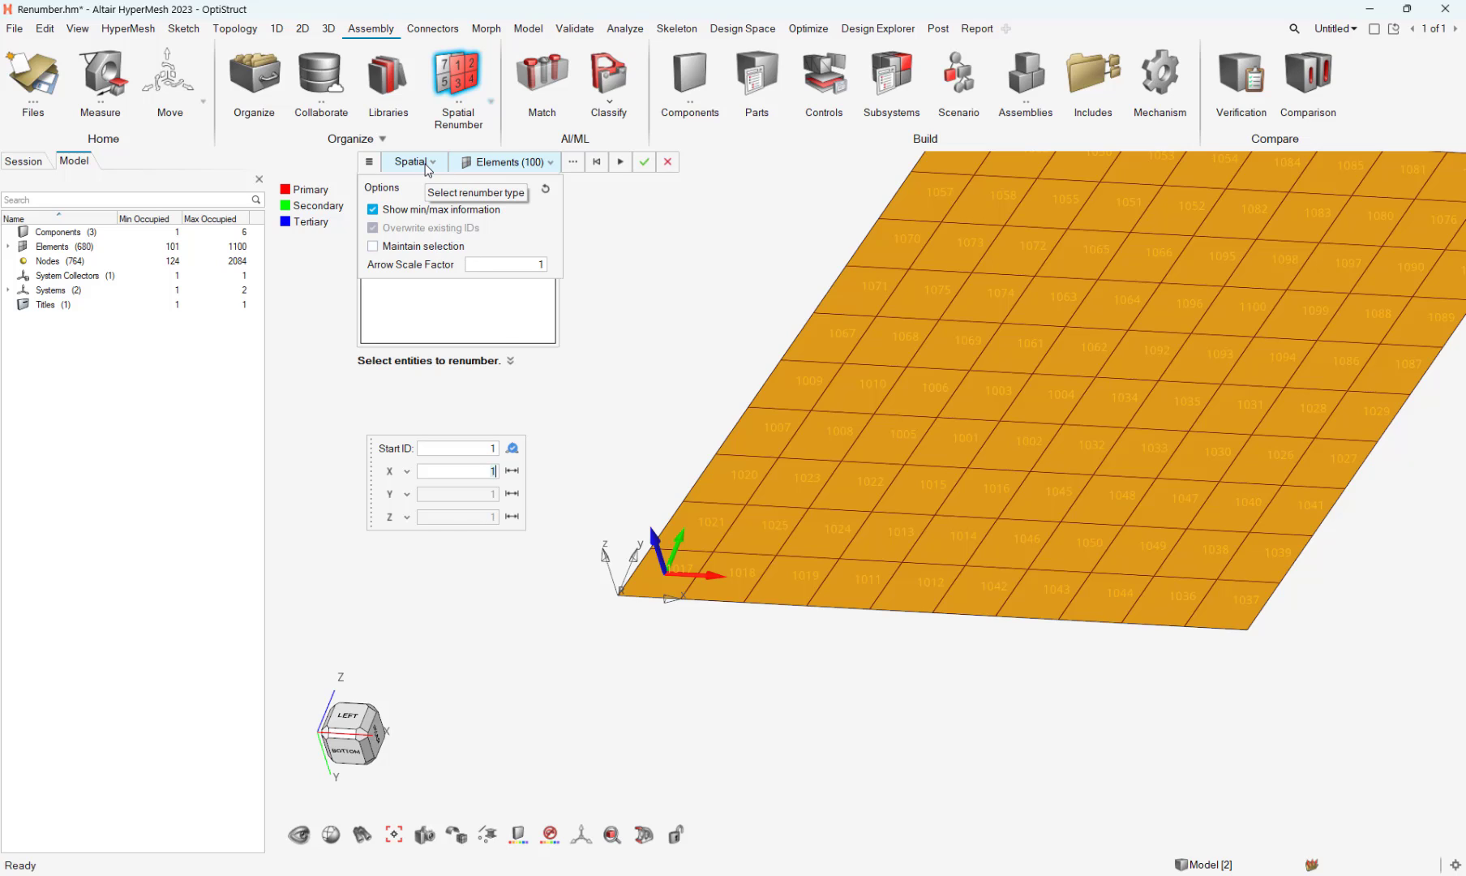
{"action": "left_click", "coordinate": [458, 519]}
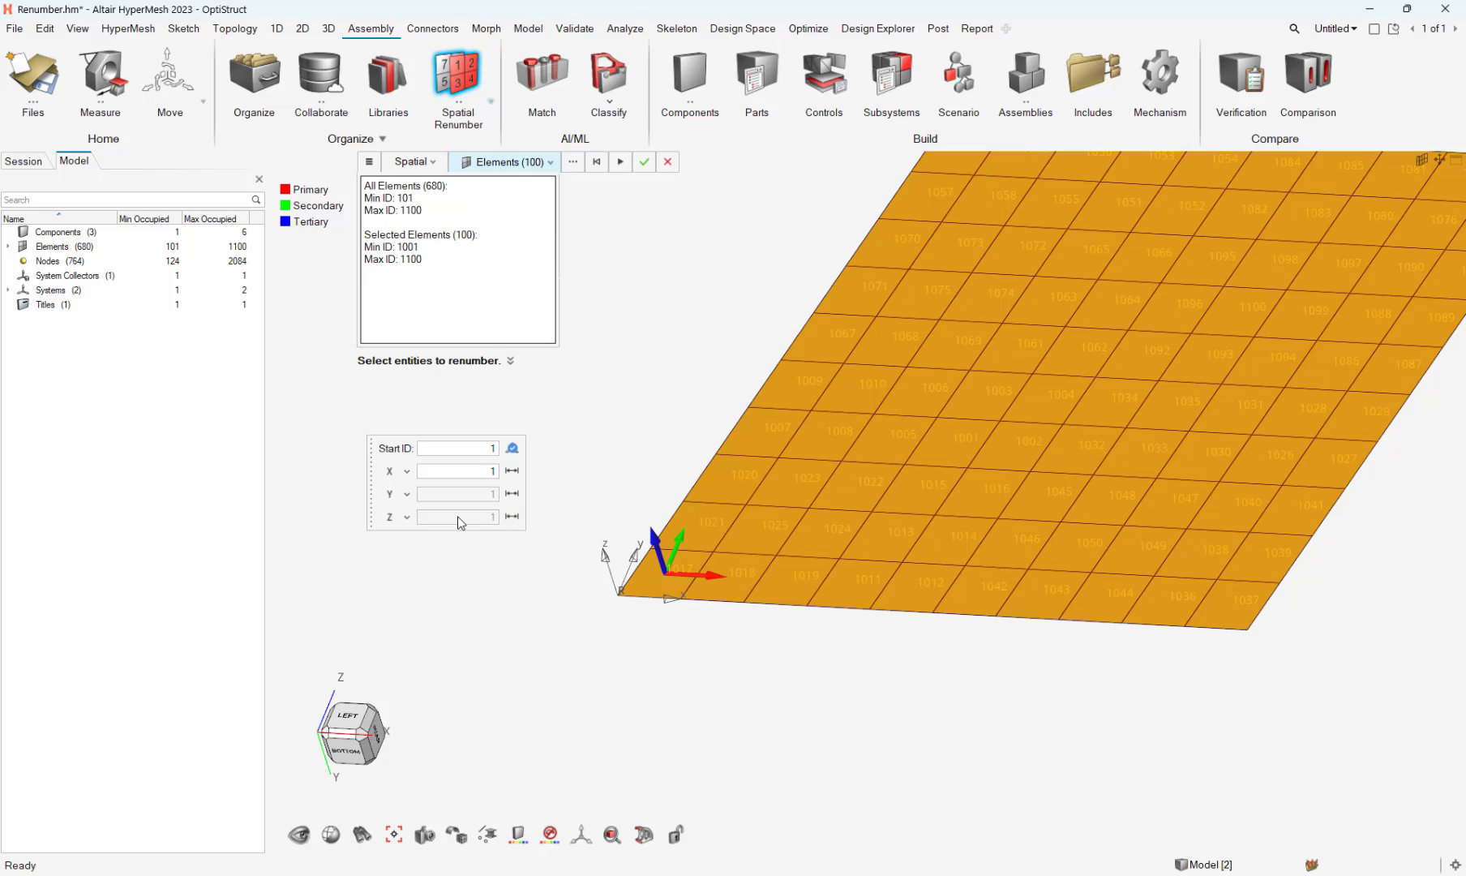
{"action": "left_click", "coordinate": [619, 161]}
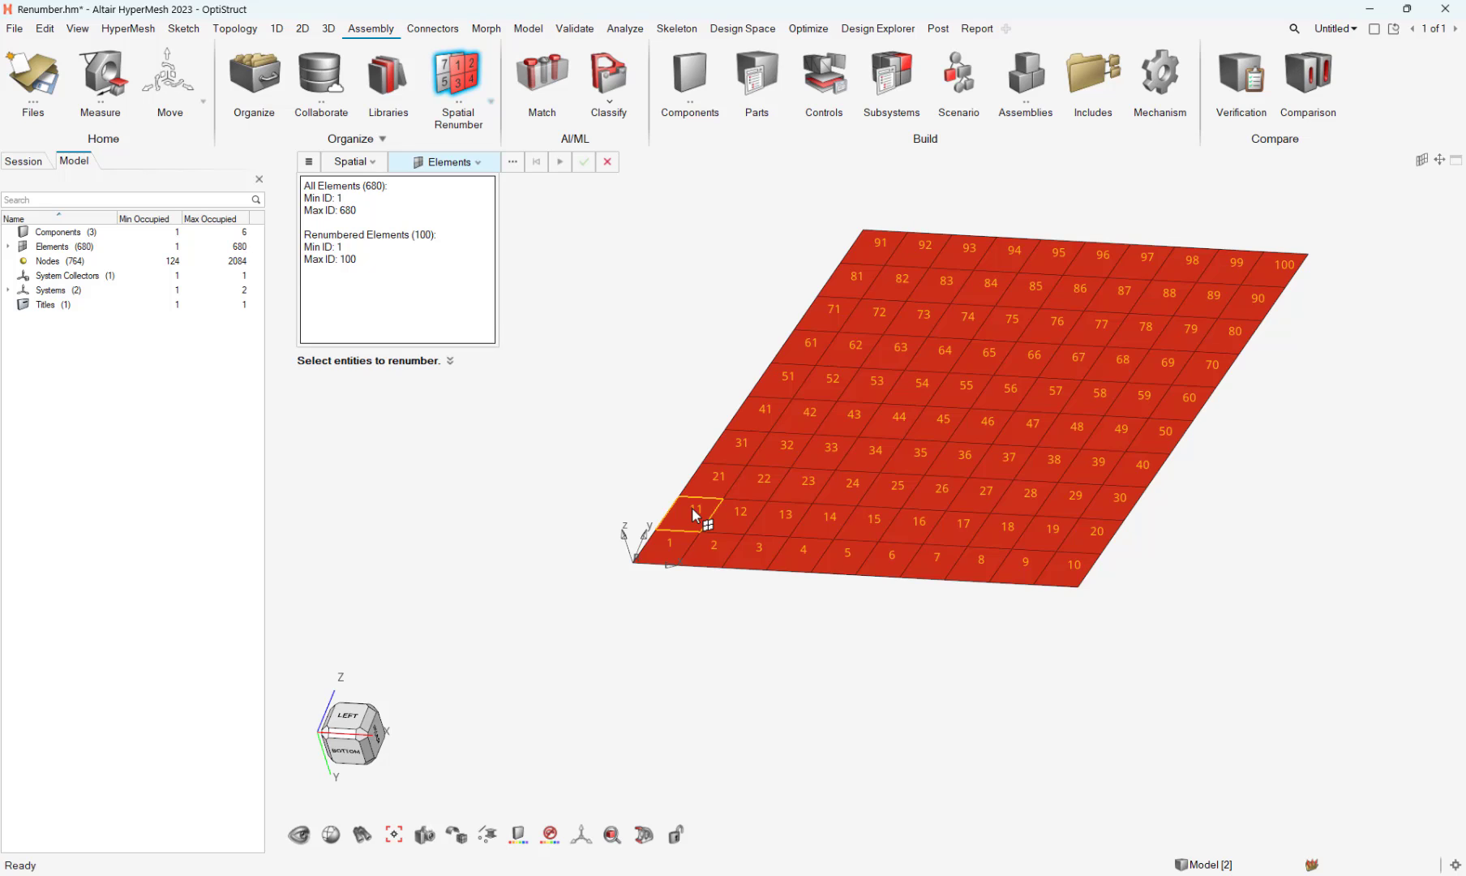
- Reselect all 100 flat plate elements and spatially renumber them from 1 with -X as the primary axis
{"action": "scroll", "coordinate": [691, 520], "scroll_direction": "up", "scroll_amount": 2}
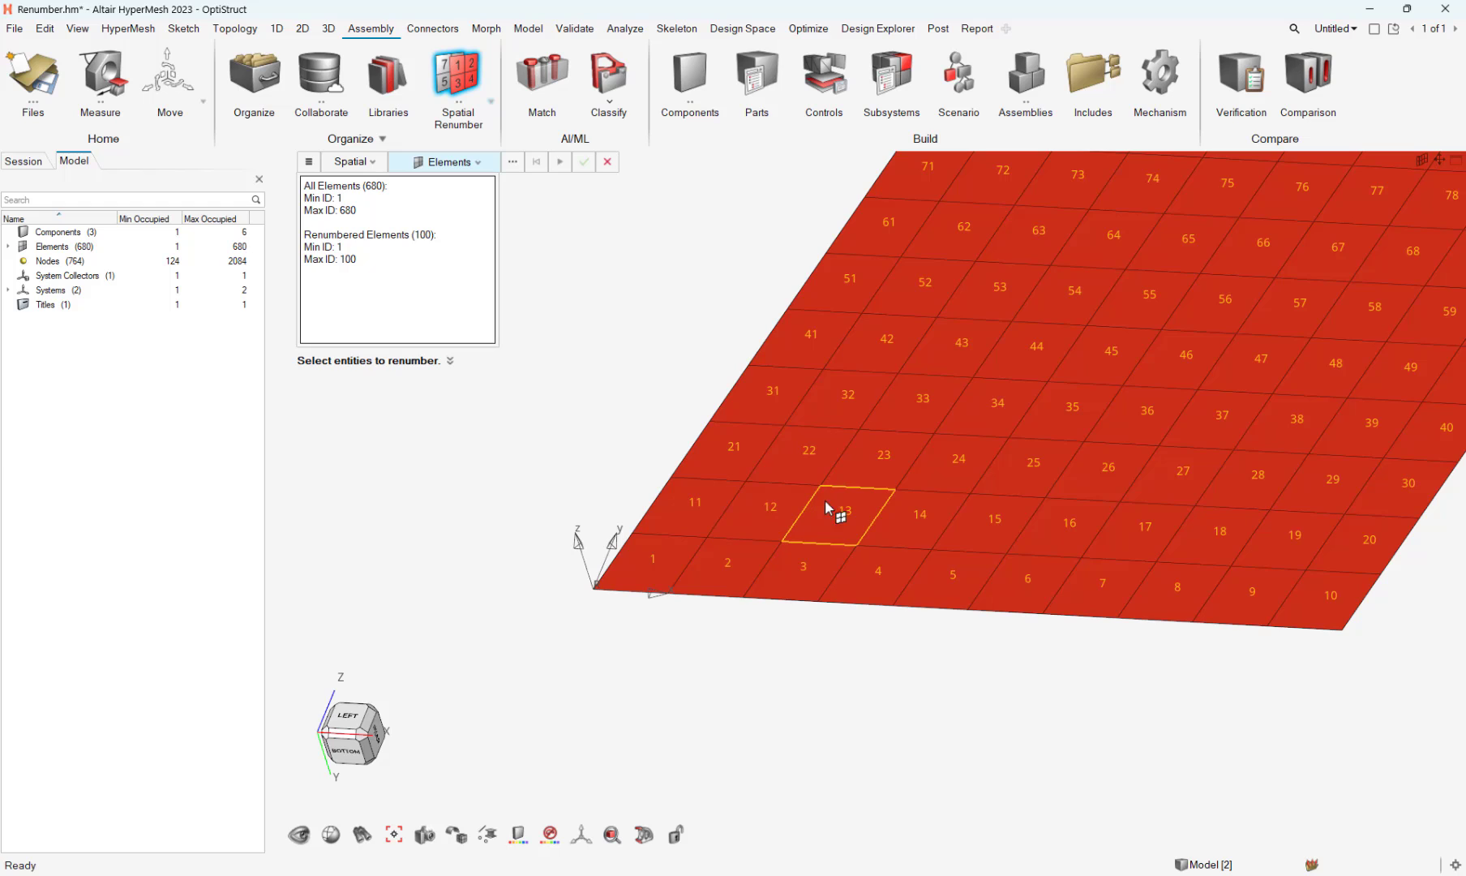
{"action": "scroll", "coordinate": [834, 506], "scroll_direction": "down", "scroll_amount": 3}
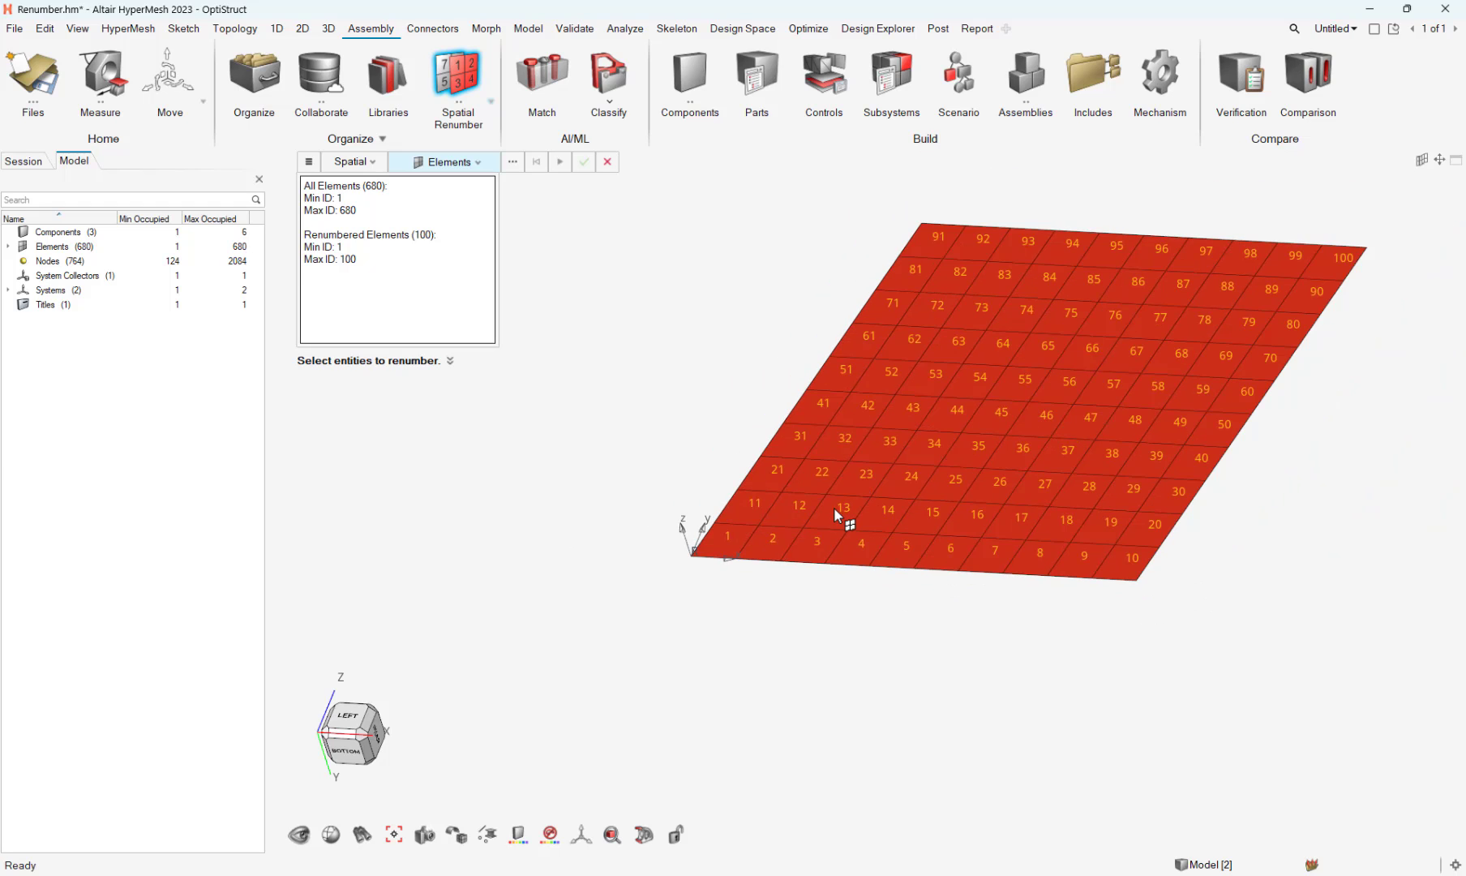
{"action": "scroll", "coordinate": [803, 534], "scroll_direction": "down", "scroll_amount": 2}
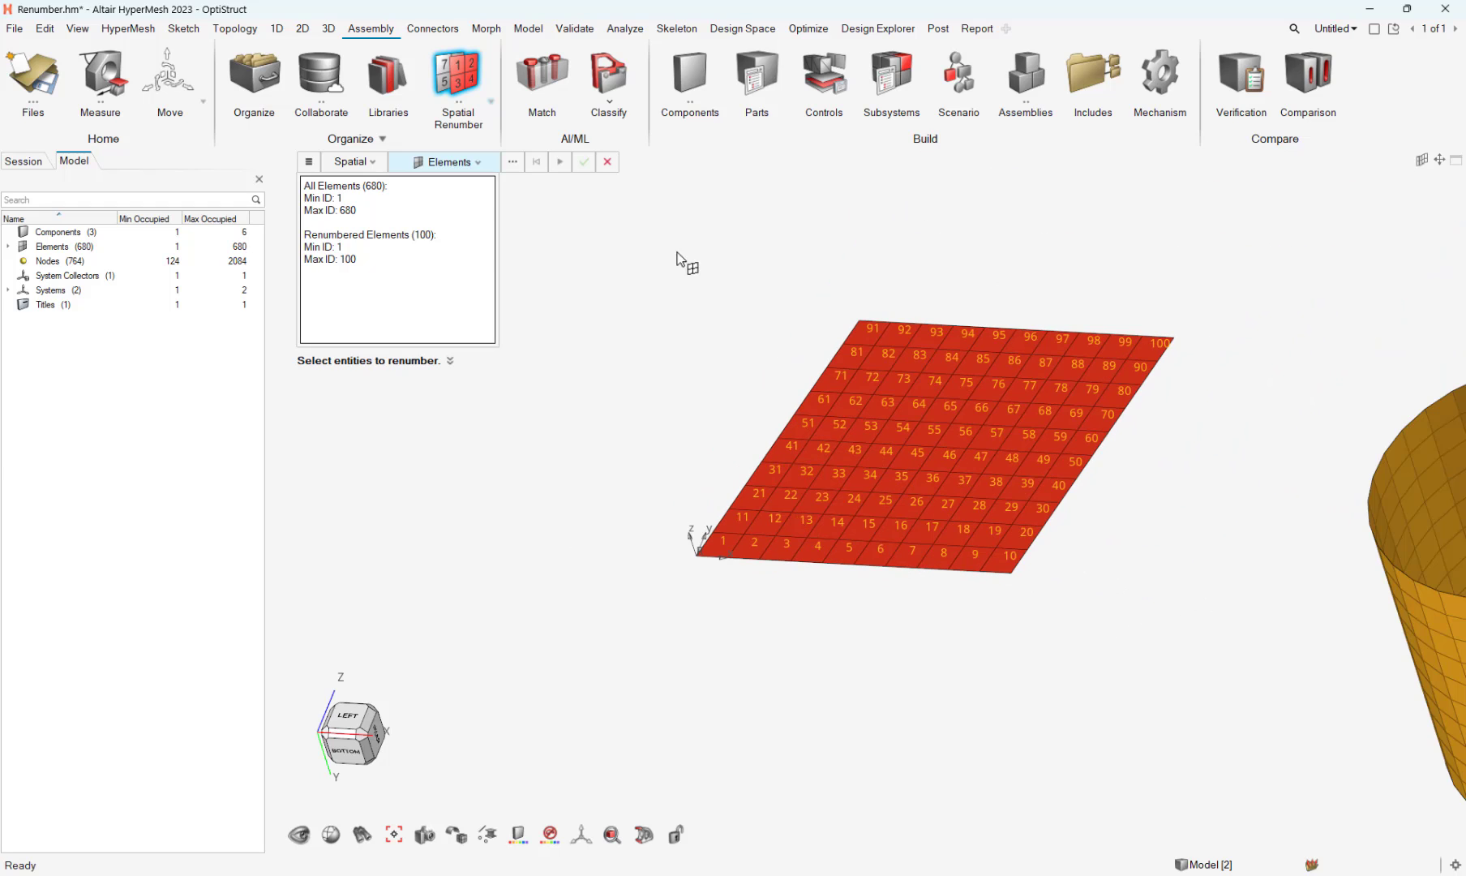
{"action": "left_click_drag", "start_coordinate": [624, 277], "coordinate": [1244, 675]}
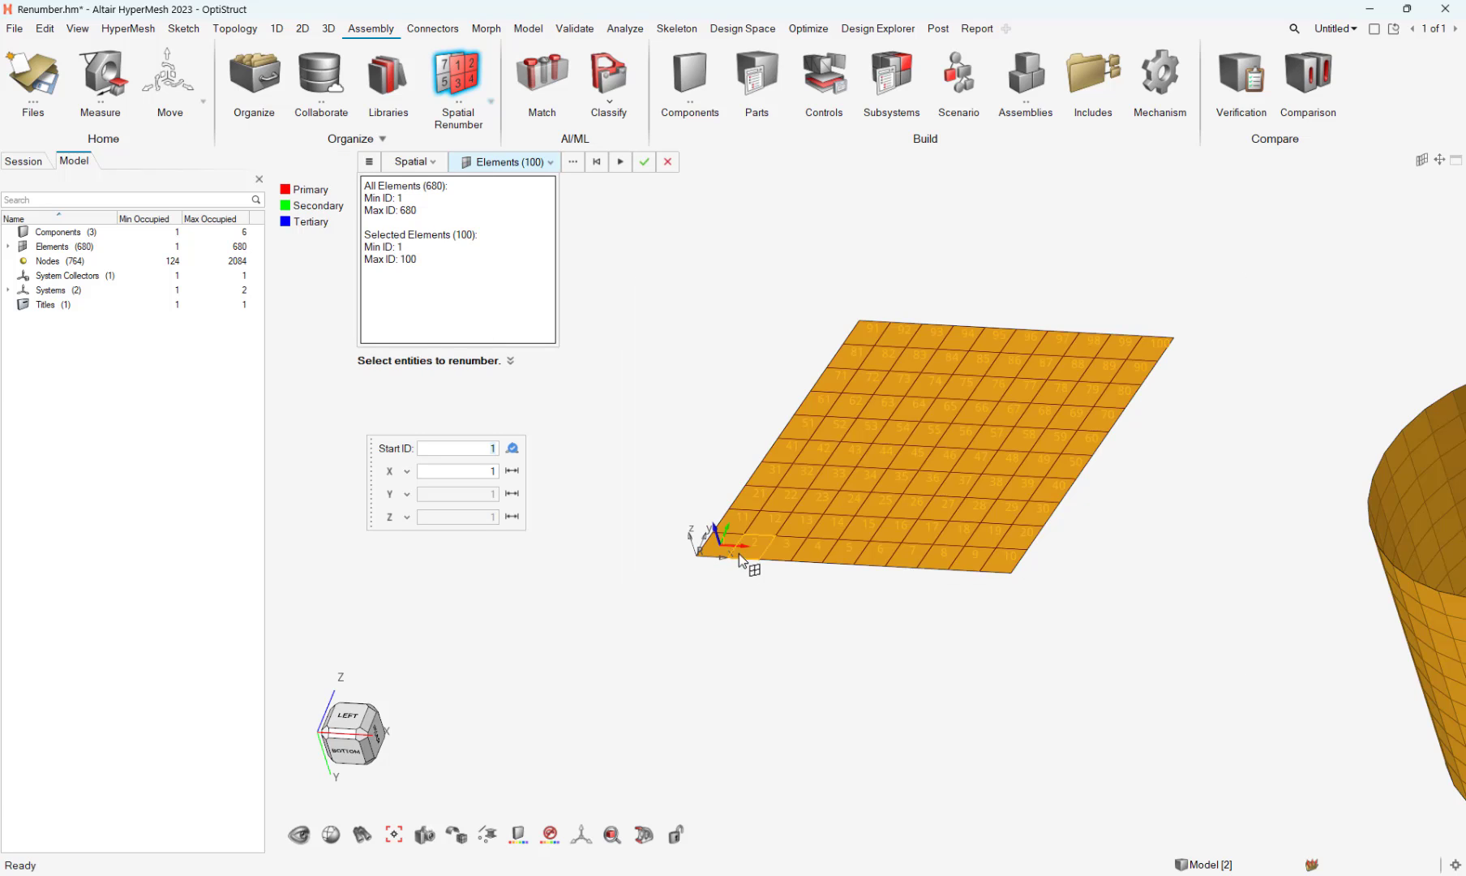
{"action": "scroll", "coordinate": [739, 553], "scroll_direction": "up", "scroll_amount": 2}
{"action": "left_click", "coordinate": [393, 471]}
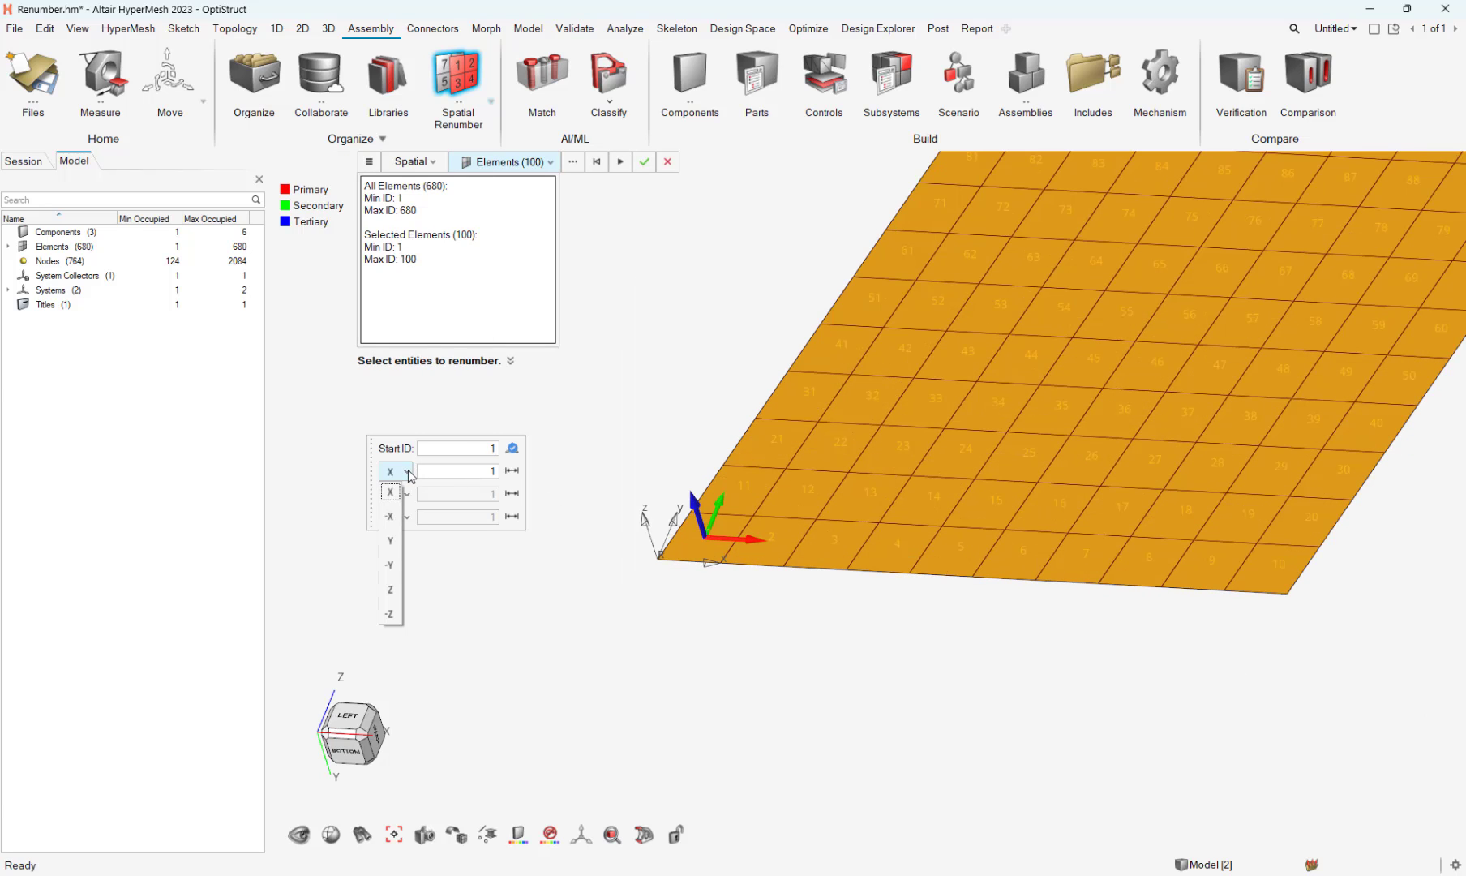
{"action": "left_click", "coordinate": [391, 517]}
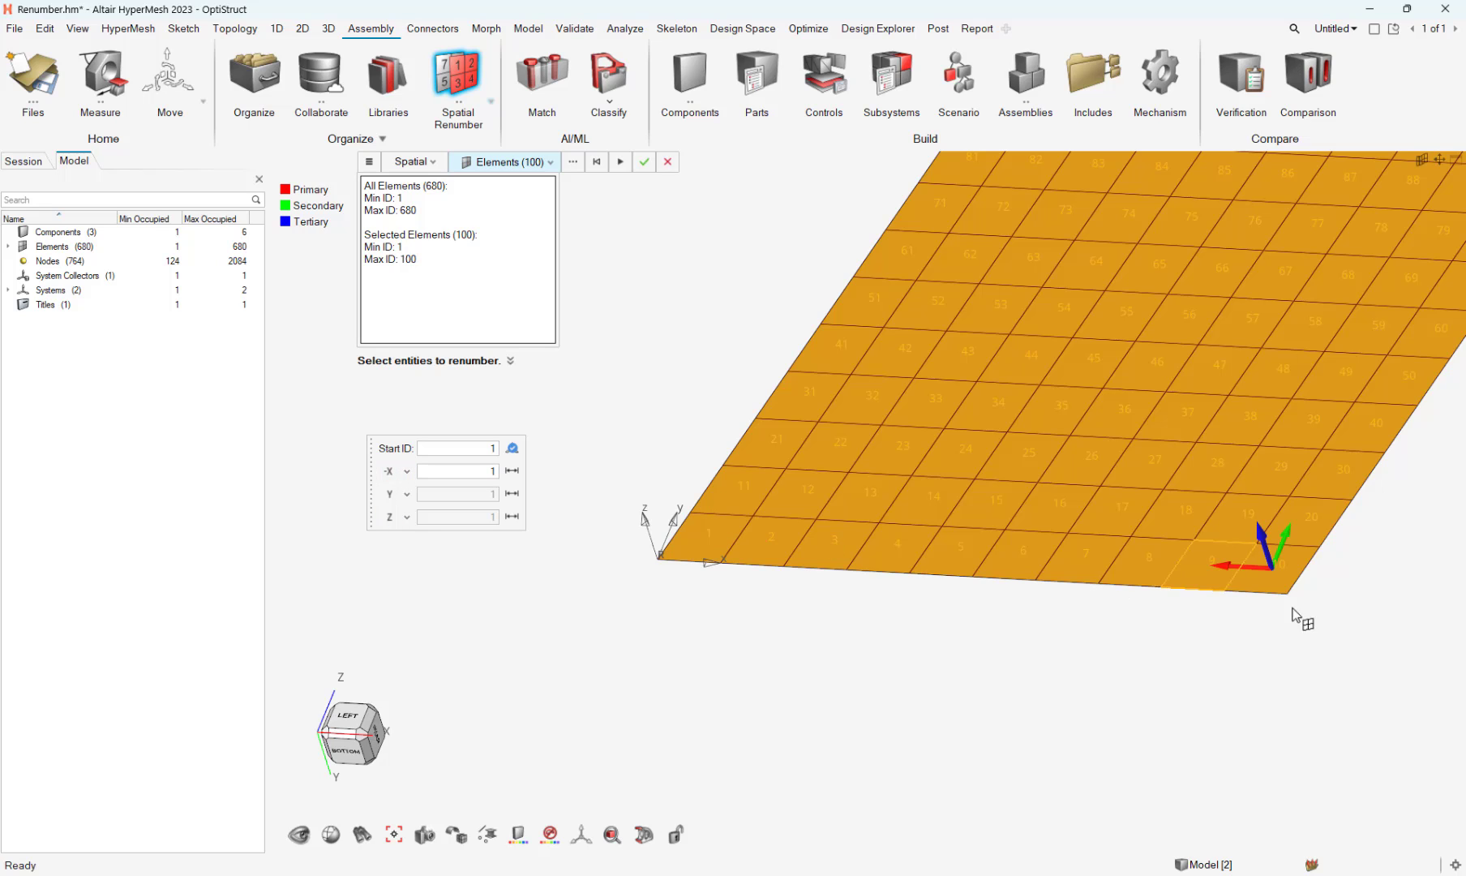
{"action": "left_click", "coordinate": [597, 162]}
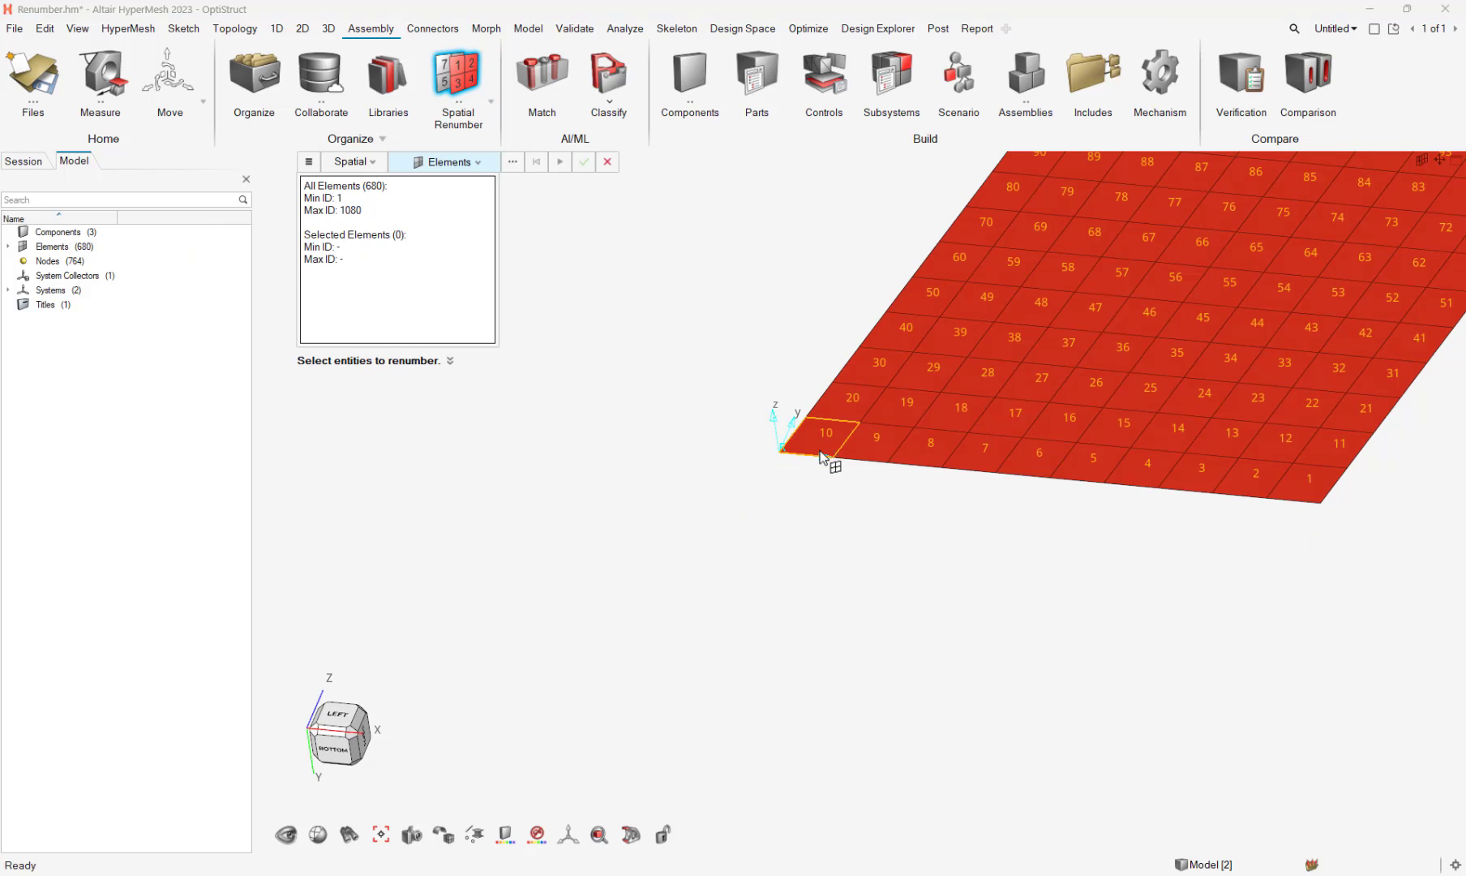
- Select all 310 elements of the brown cylinder for spatial renumbering
{"action": "right_click_drag", "start_coordinate": [819, 454], "coordinate": [673, 490]}
{"action": "scroll", "coordinate": [672, 490], "scroll_direction": "down", "scroll_amount": 4}
{"action": "middle_click_drag", "start_coordinate": [653, 499], "coordinate": [673, 633]}
{"action": "middle_click_drag", "start_coordinate": [1251, 498], "coordinate": [1170, 531]}
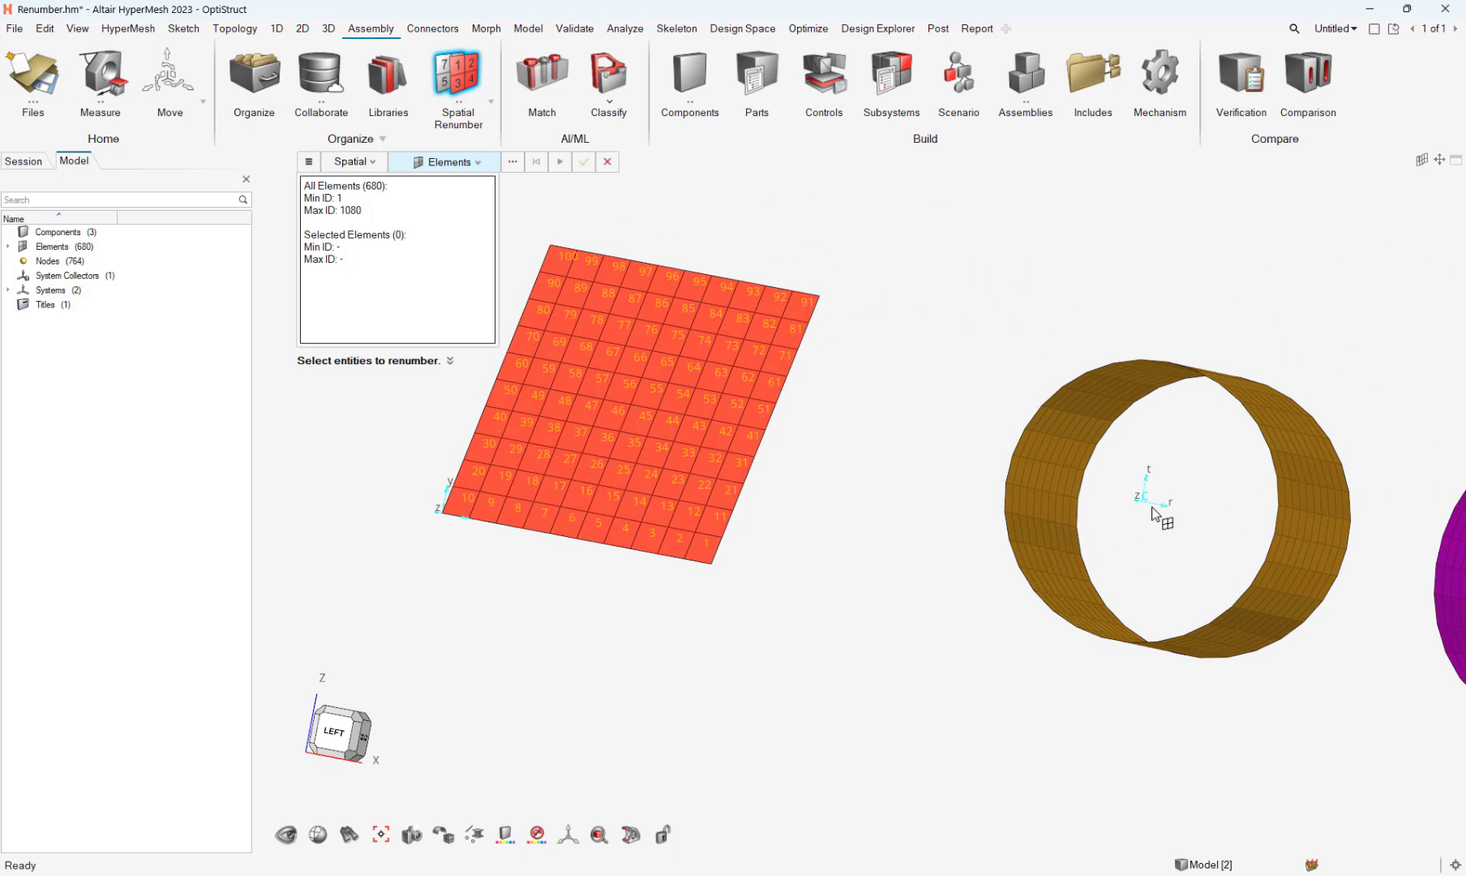
{"action": "scroll", "coordinate": [1150, 503], "scroll_direction": "up", "scroll_amount": 2}
{"action": "right_click_drag", "start_coordinate": [1144, 490], "coordinate": [1101, 485]}
{"action": "scroll", "coordinate": [1159, 457], "scroll_direction": "down", "scroll_amount": 1}
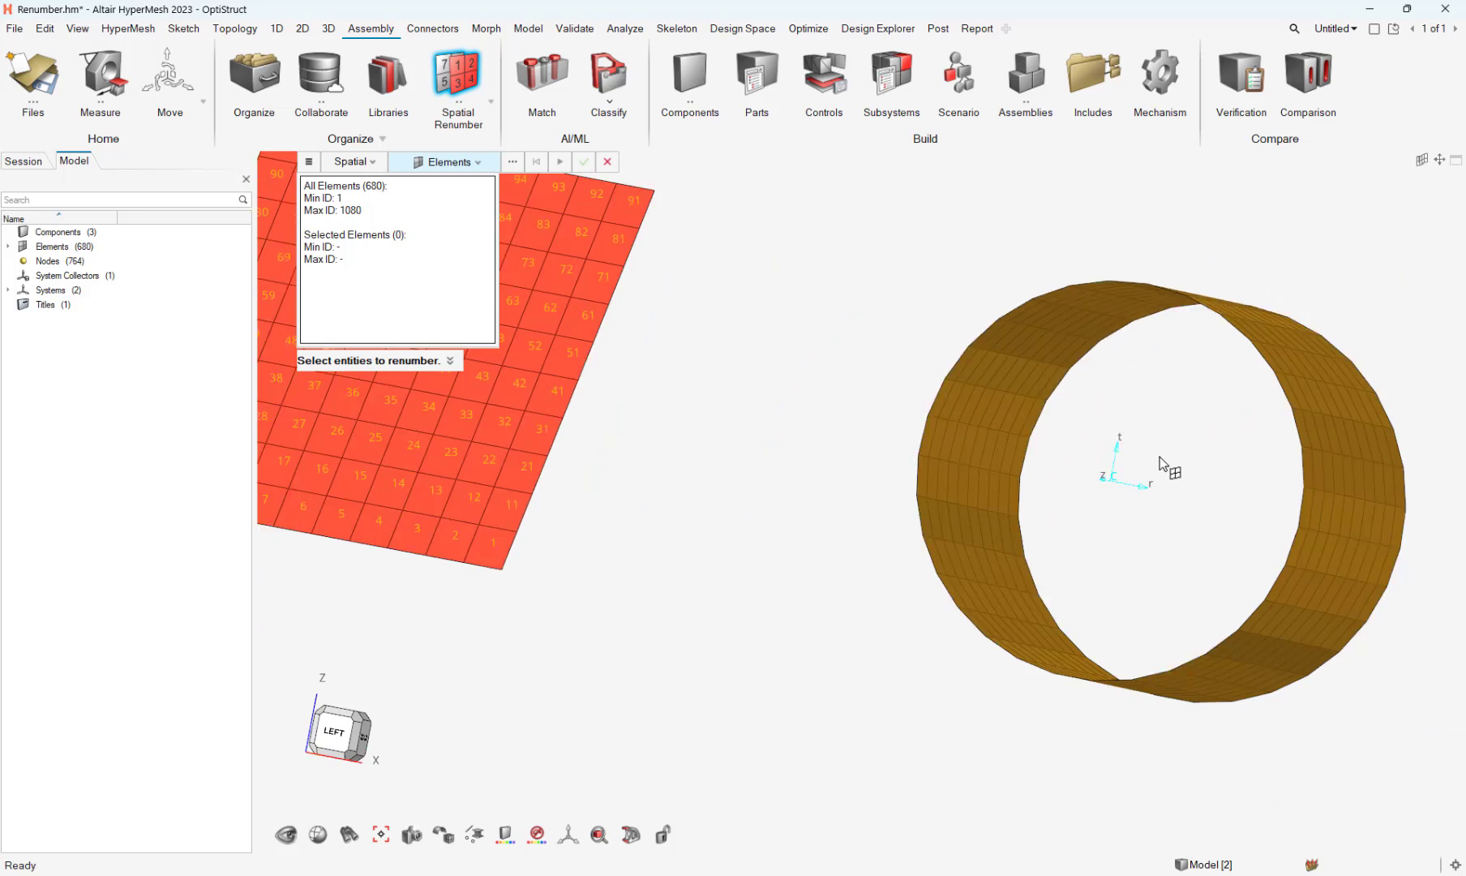
{"action": "scroll", "coordinate": [1159, 458], "scroll_direction": "down", "scroll_amount": 1}
{"action": "left_click", "coordinate": [1346, 477]}
{"action": "key", "text": "shift+a"}
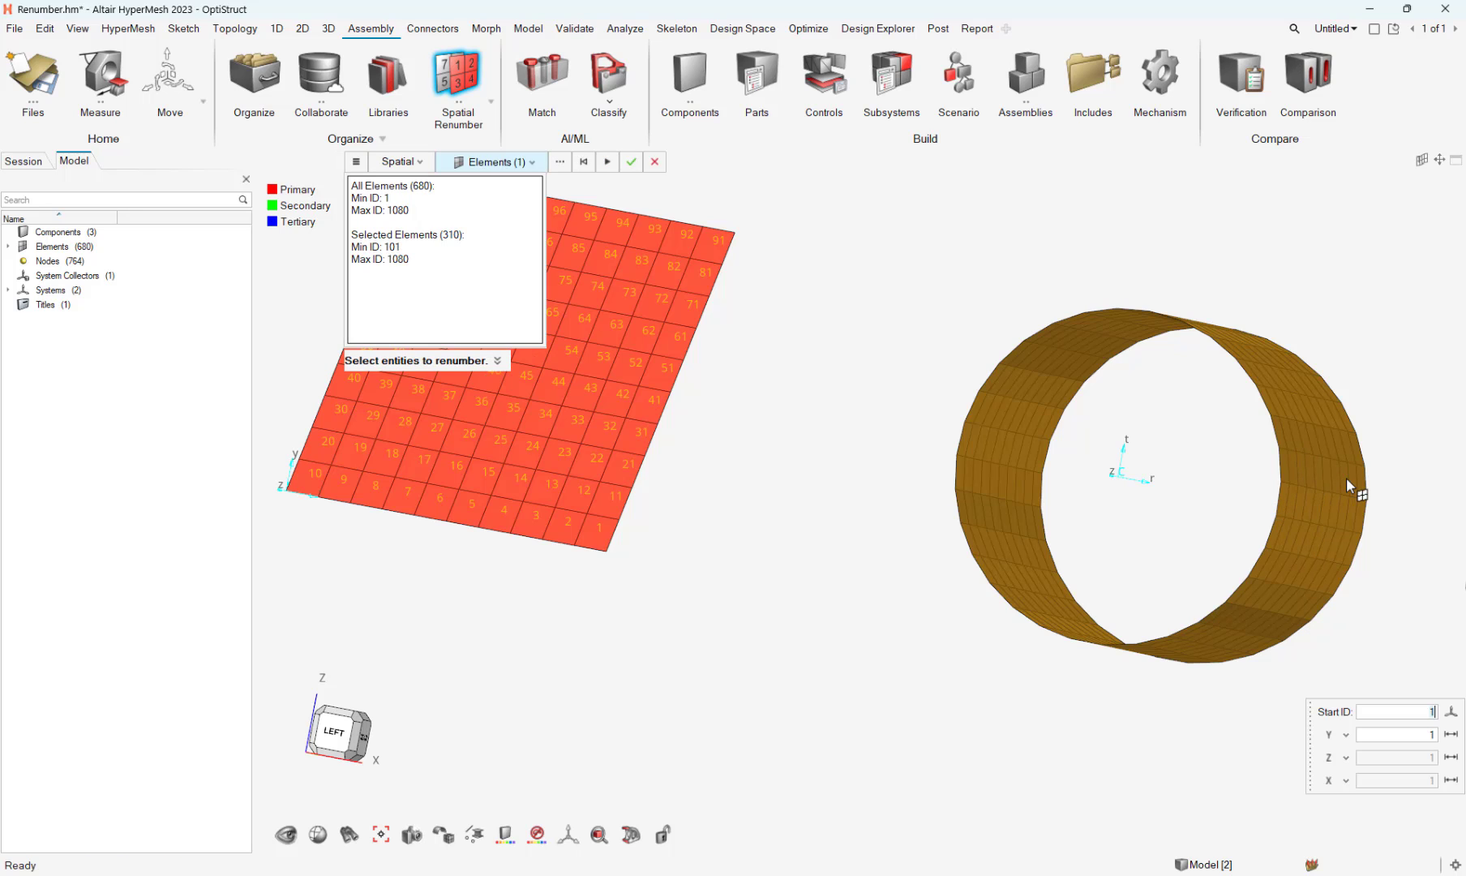
- Assign the cylindrical coordinate system at the brown cylinder's centre as the reference system for renumbering
{"action": "right_click_drag", "start_coordinate": [1366, 654], "coordinate": [1253, 616]}
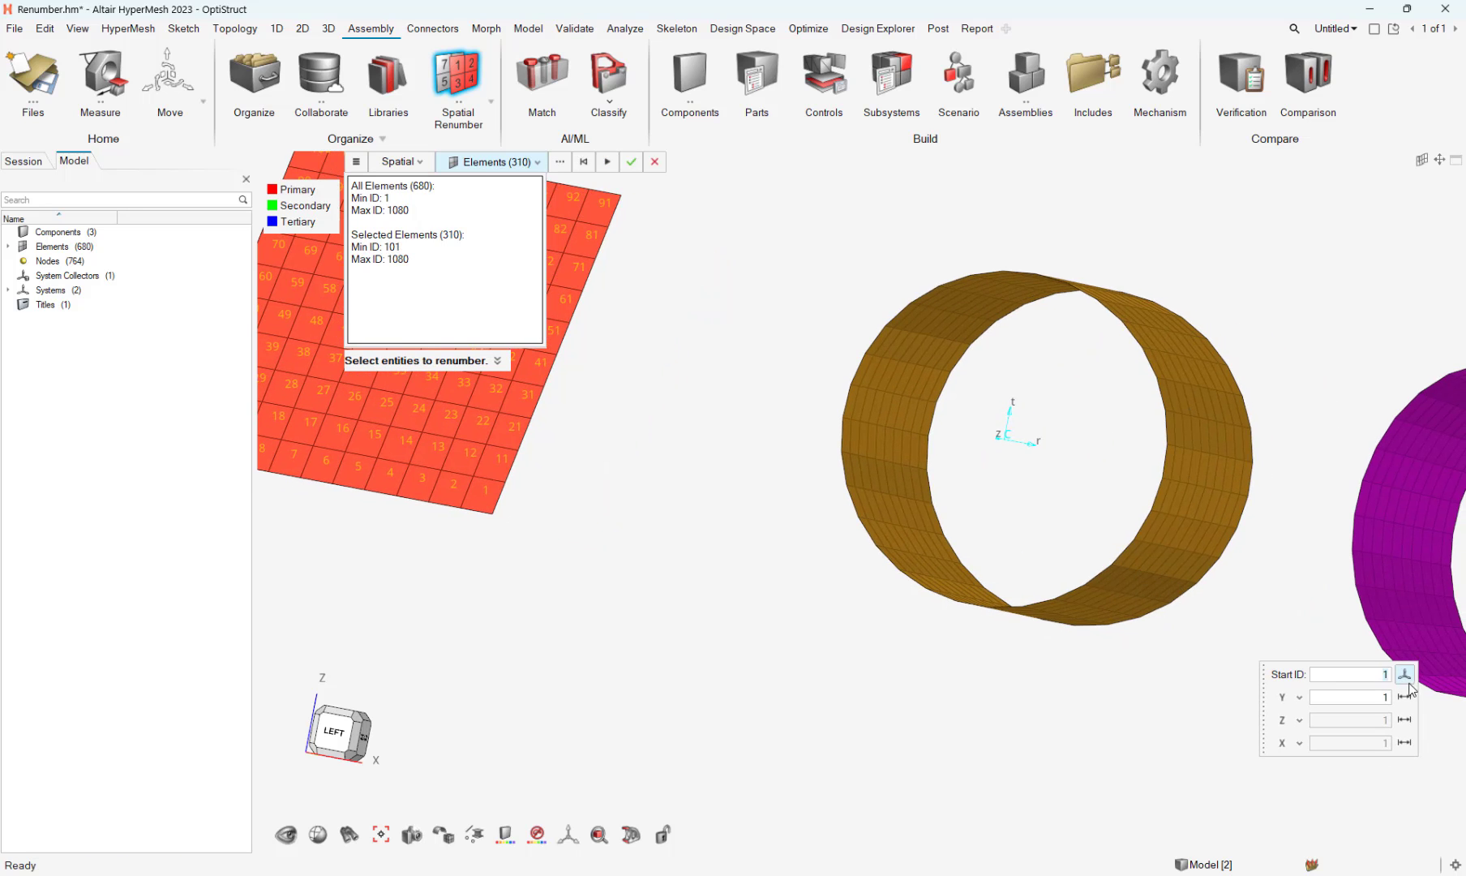
{"action": "left_click", "coordinate": [1404, 675]}
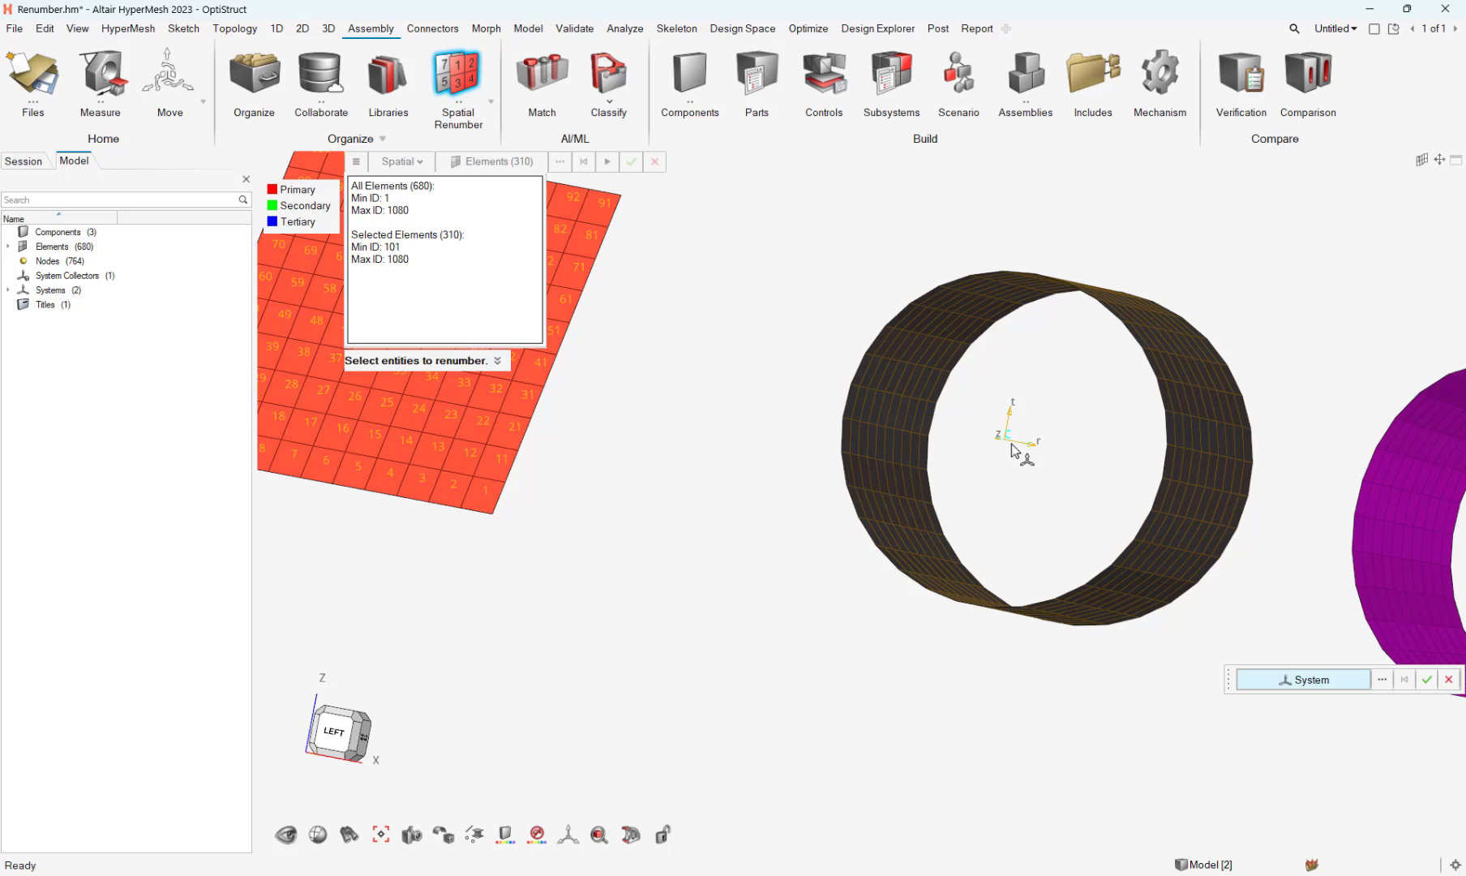
{"action": "left_click", "coordinate": [1013, 447]}
{"action": "left_click", "coordinate": [1426, 679]}
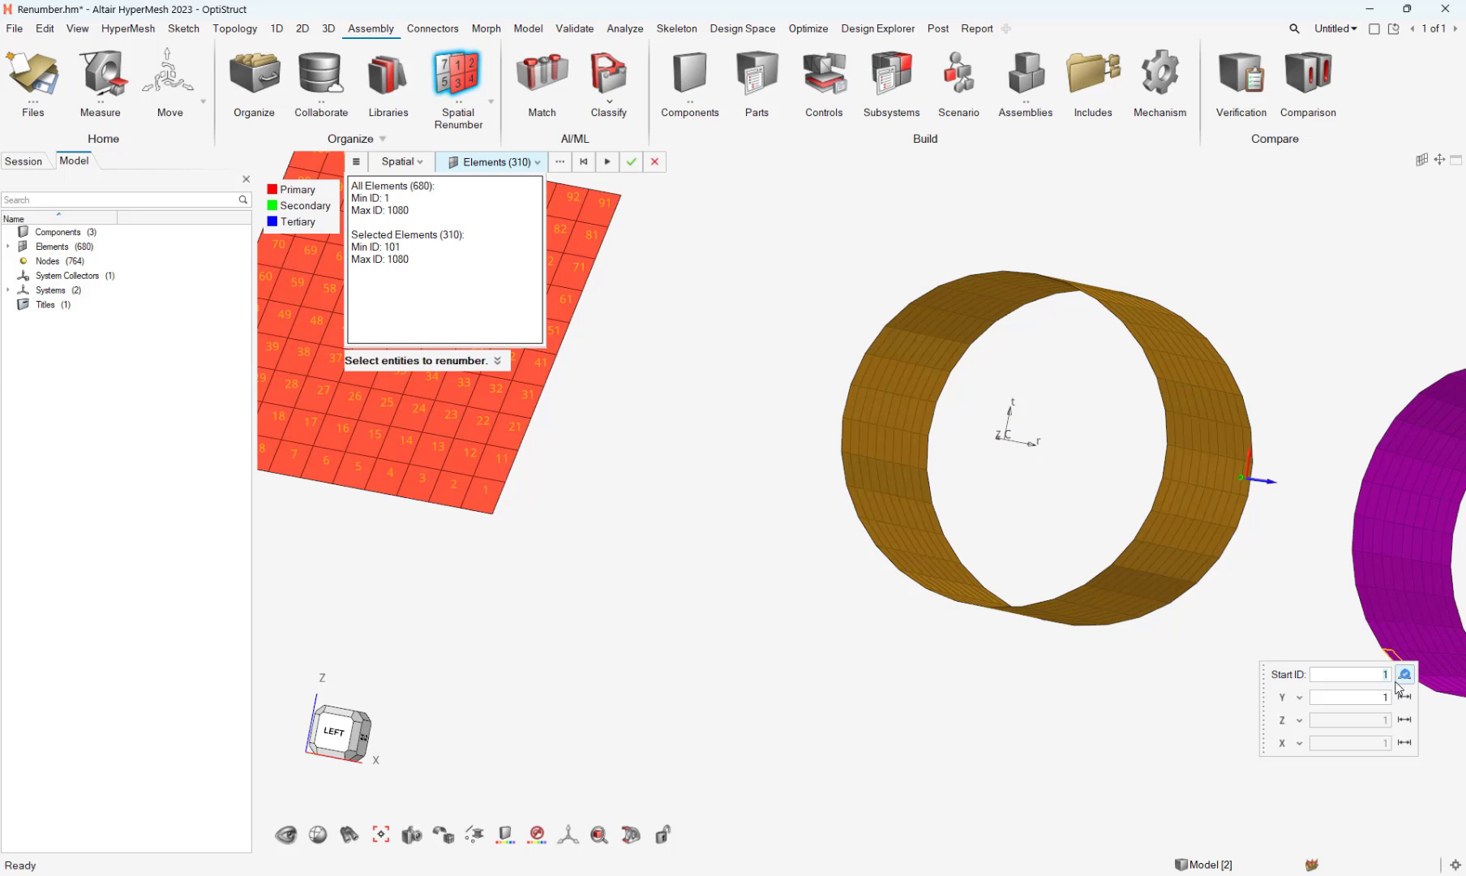
- Spatially renumber the brown cylinder's elements from 1 with increment 1, using Z as the primary axis
{"action": "middle_click_drag", "start_coordinate": [891, 353], "coordinate": [857, 367]}
{"action": "right_click_drag", "start_coordinate": [858, 367], "coordinate": [727, 317]}
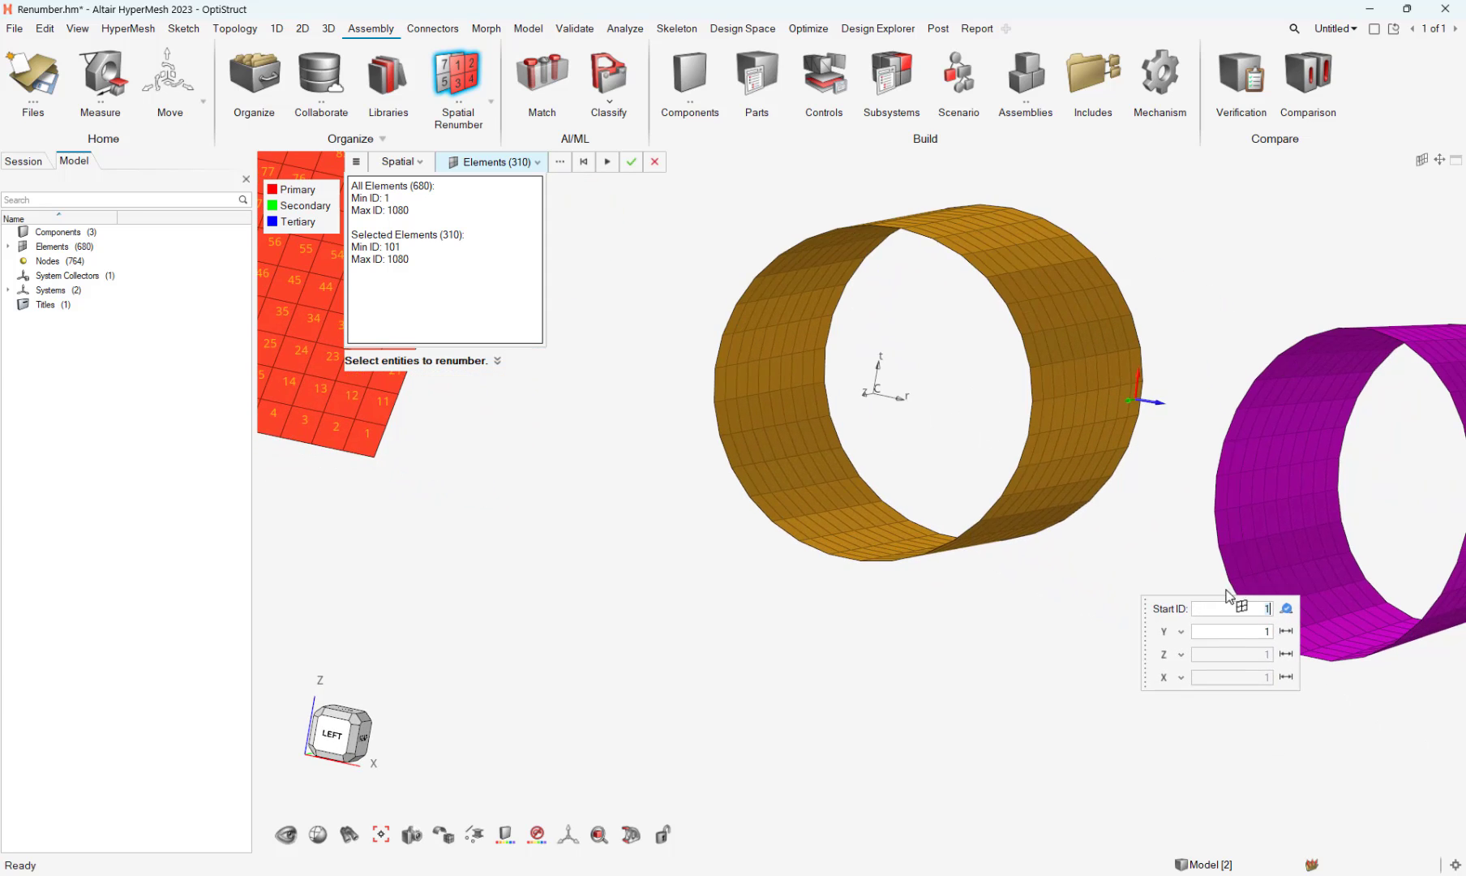
{"action": "left_click", "coordinate": [1181, 632]}
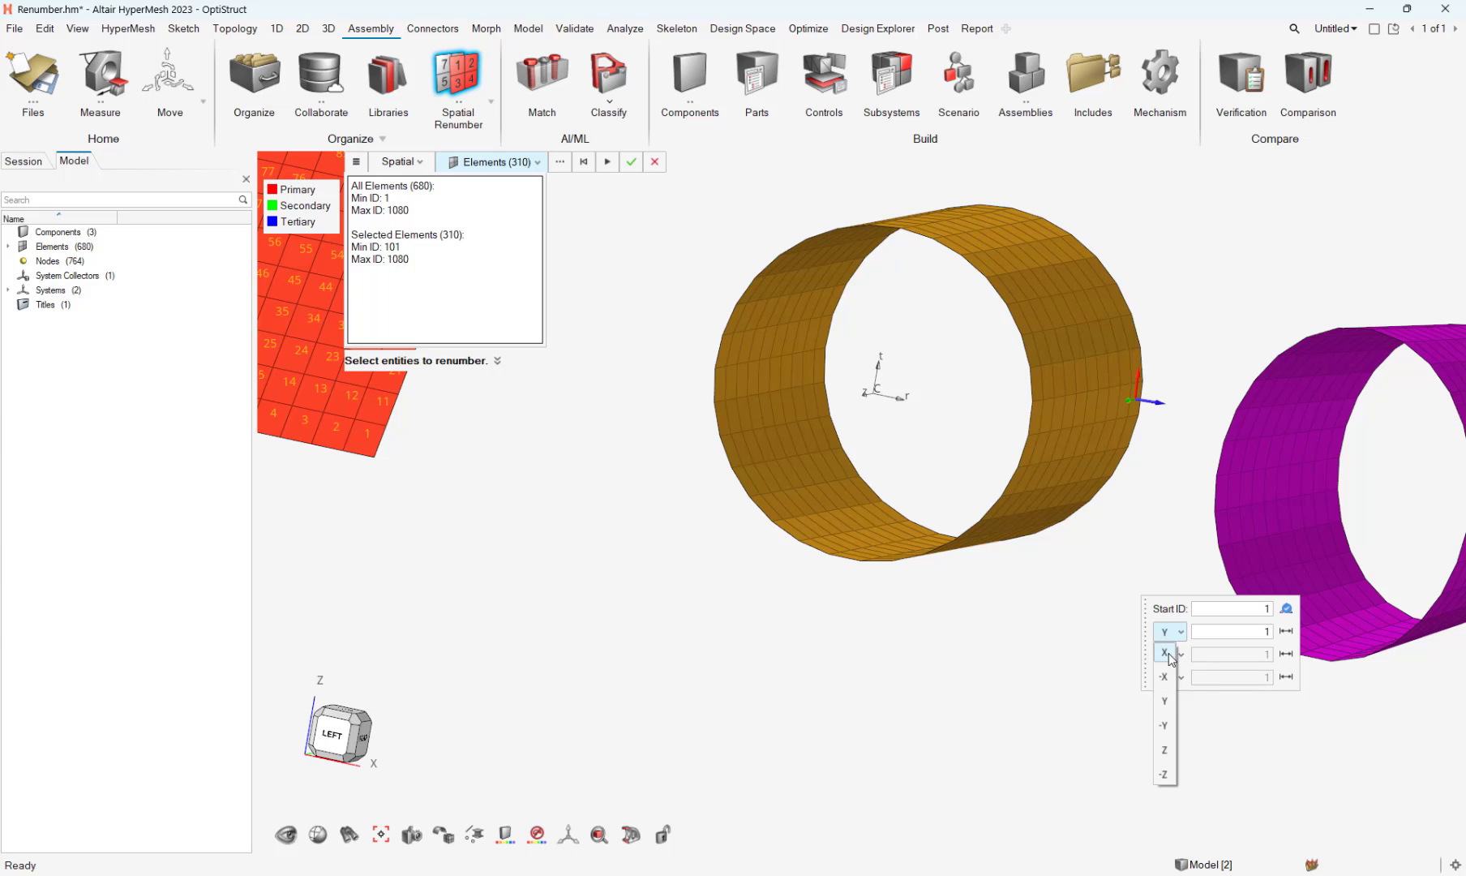
{"action": "left_click", "coordinate": [1165, 653]}
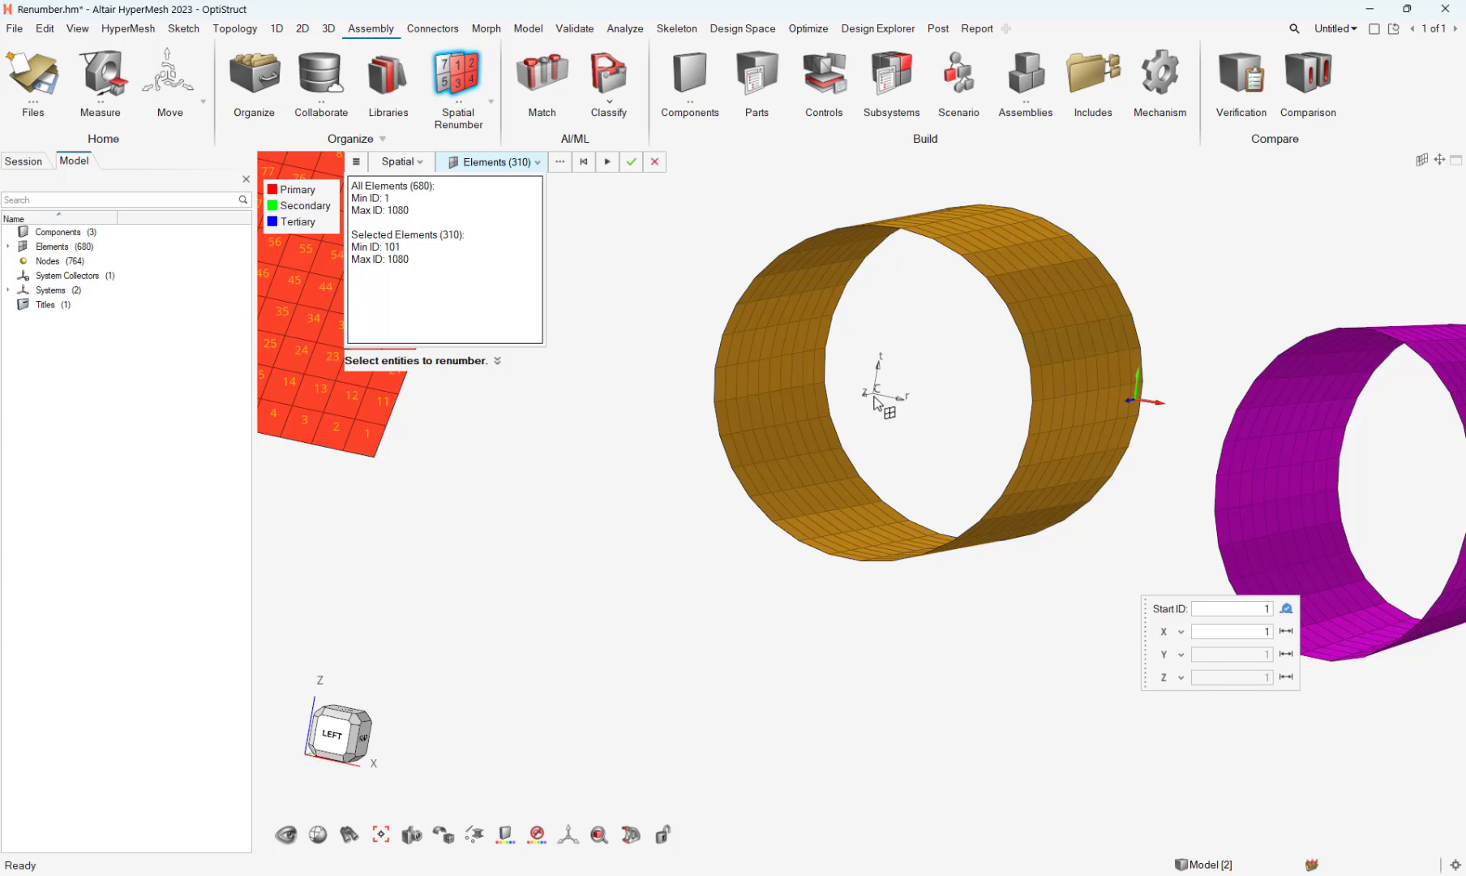
{"action": "middle_click_drag", "start_coordinate": [874, 403], "coordinate": [861, 408]}
{"action": "left_click", "coordinate": [1185, 659]}
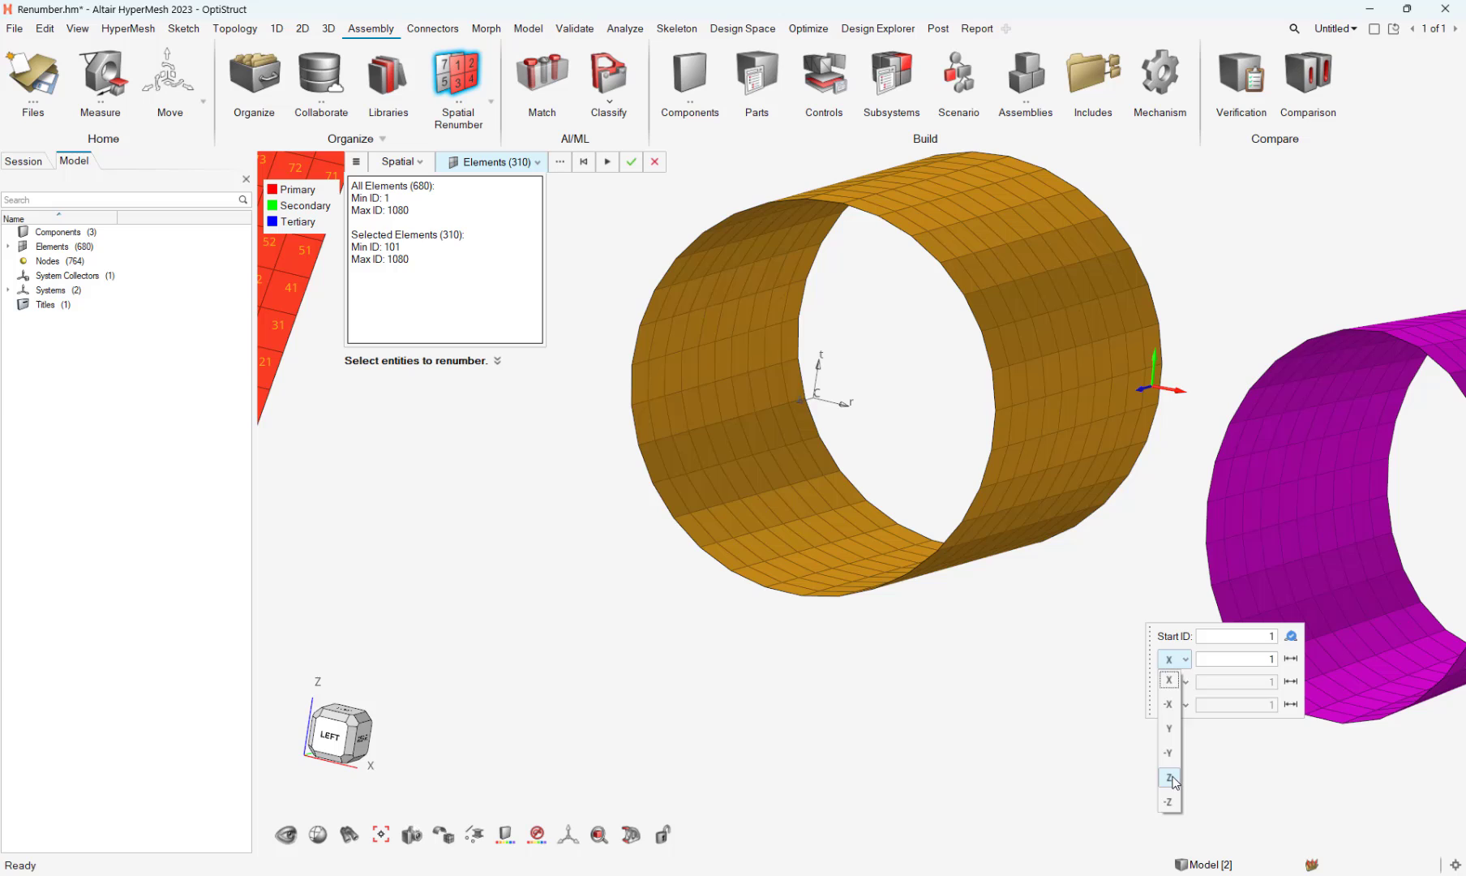
{"action": "left_click", "coordinate": [1173, 780]}
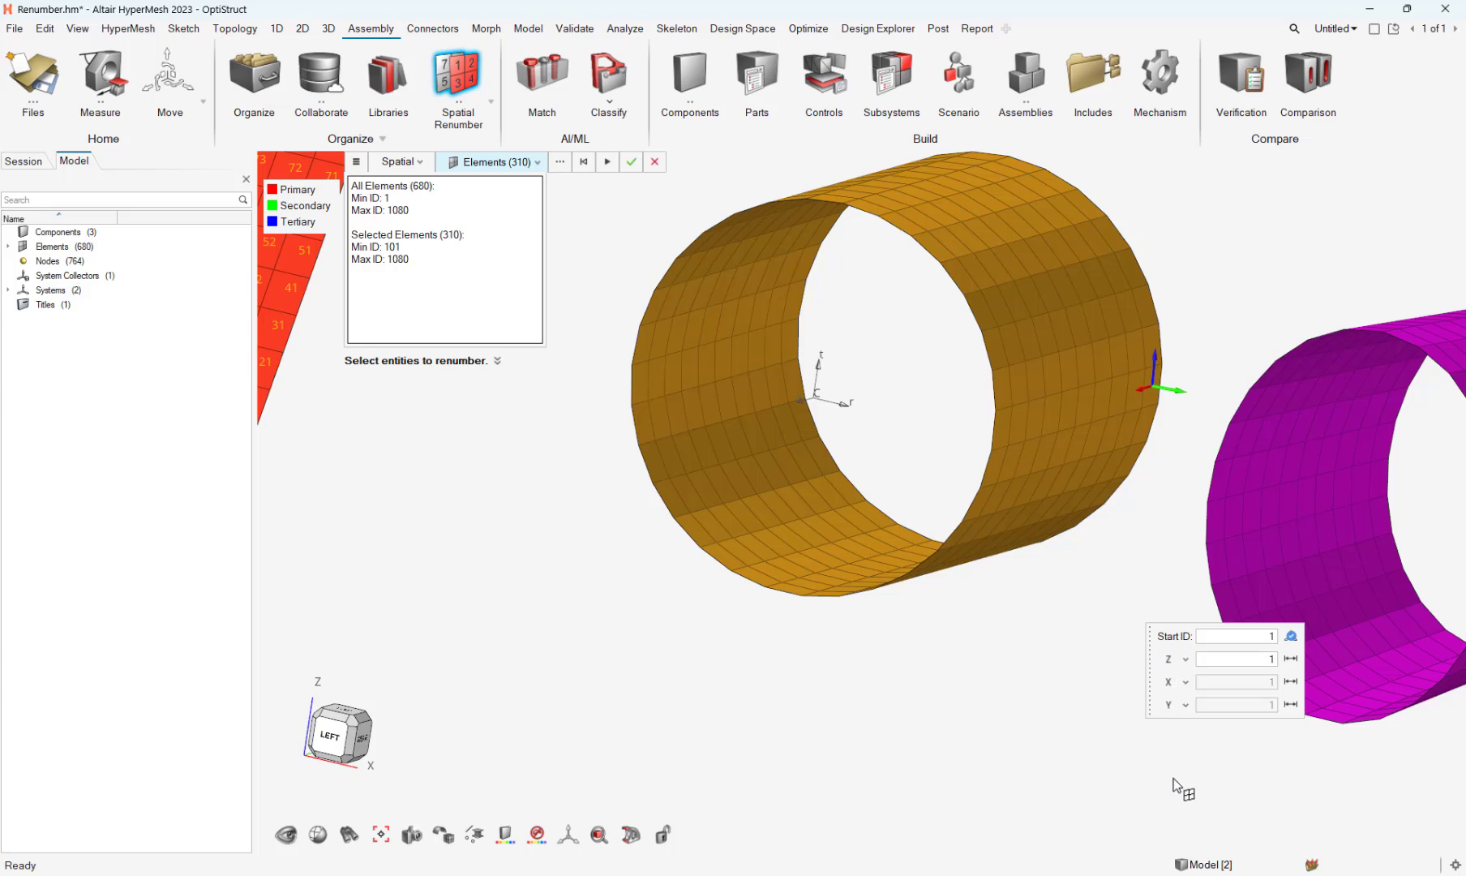
{"action": "left_click", "coordinate": [606, 161]}
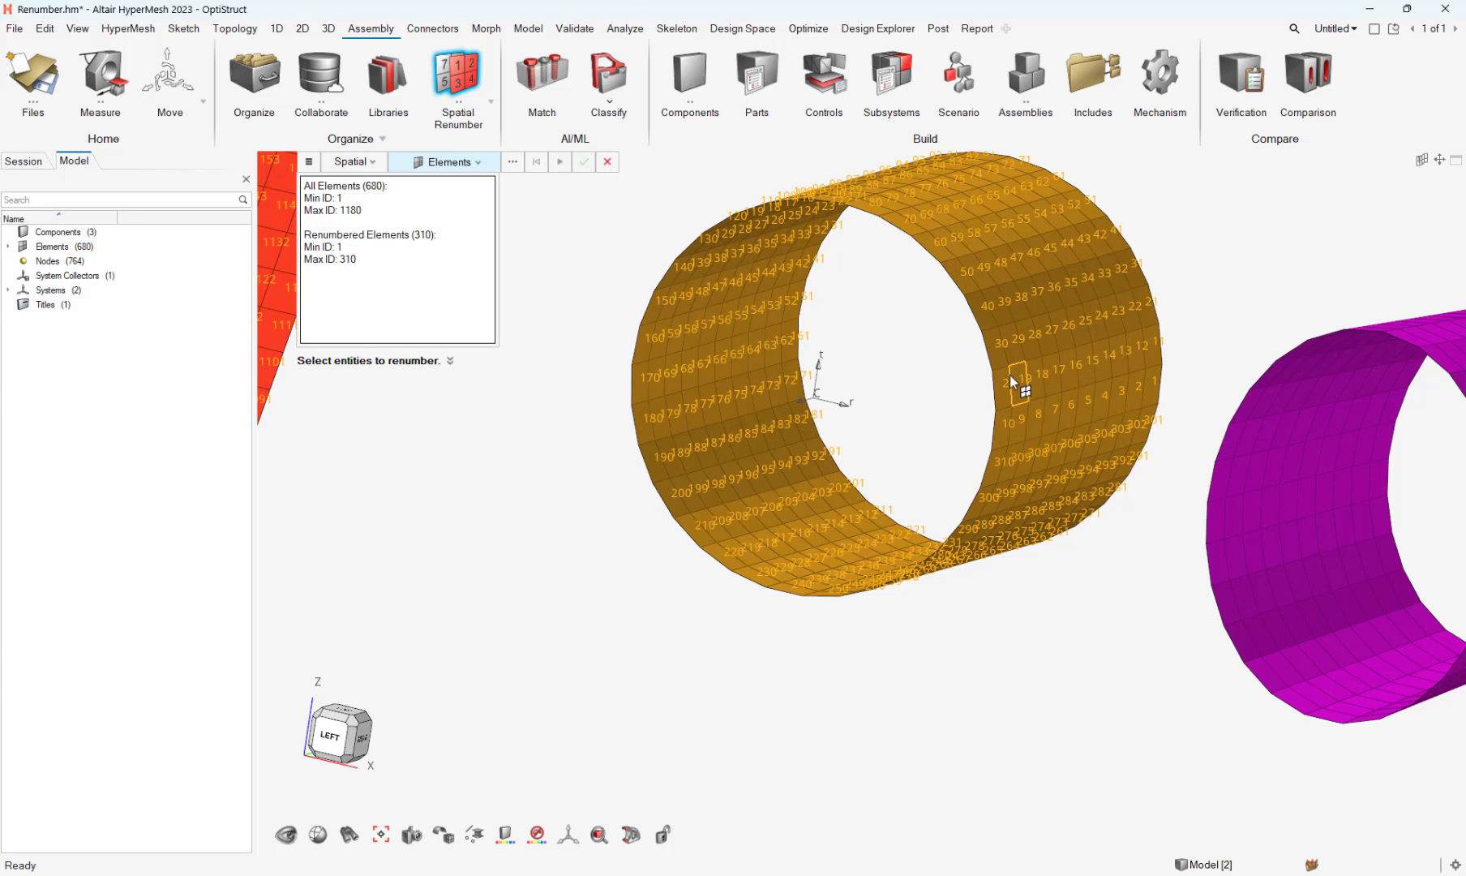
- Reselect the brown cylinder's 310 elements and spatially renumber them from 1 with Y as the primary axis
{"action": "left_click", "coordinate": [1000, 339]}
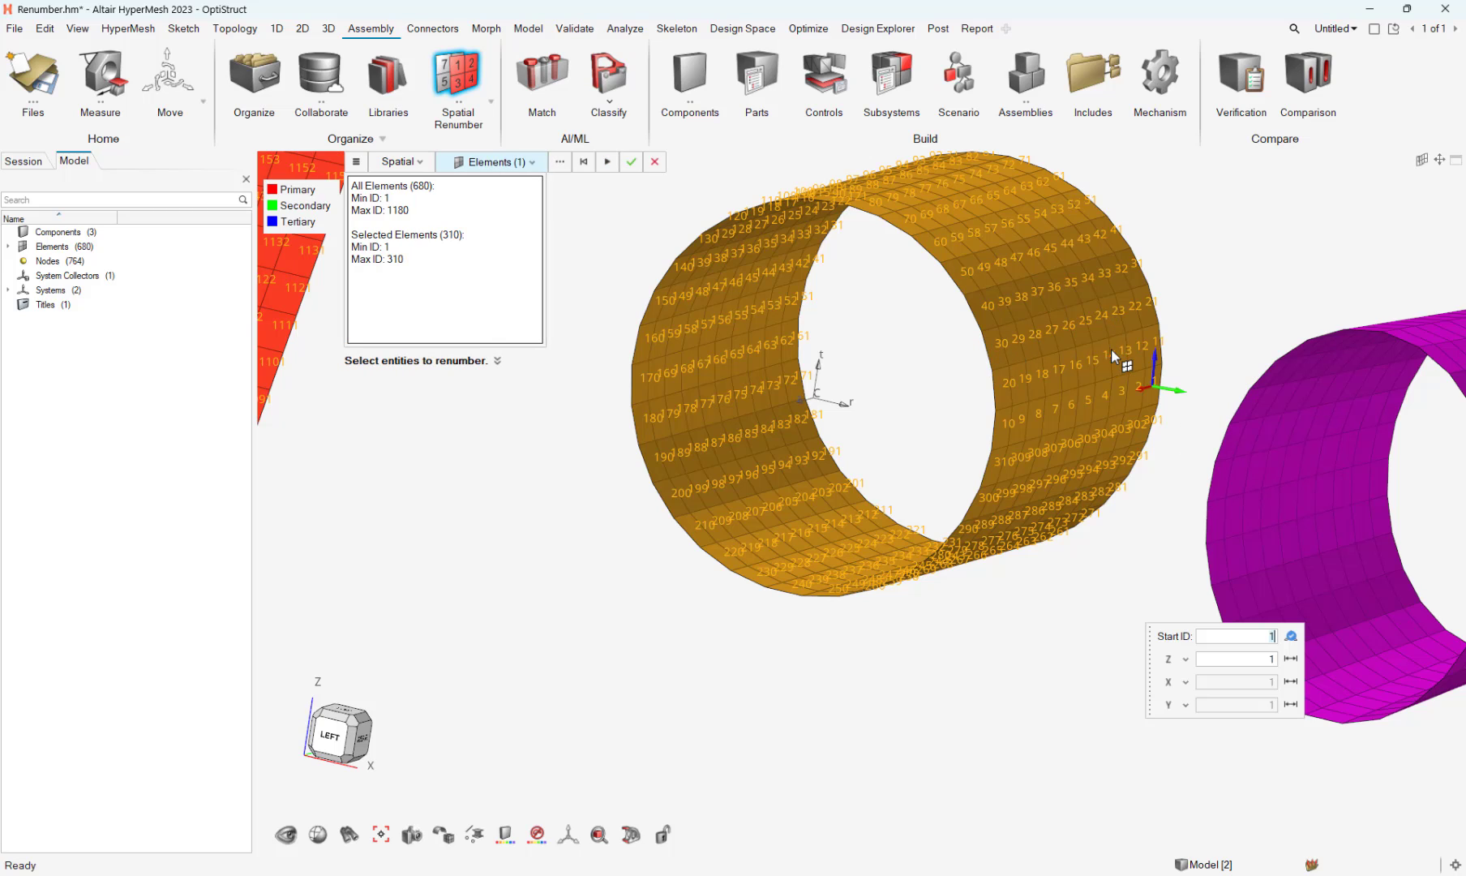
{"action": "left_click", "coordinate": [1185, 660]}
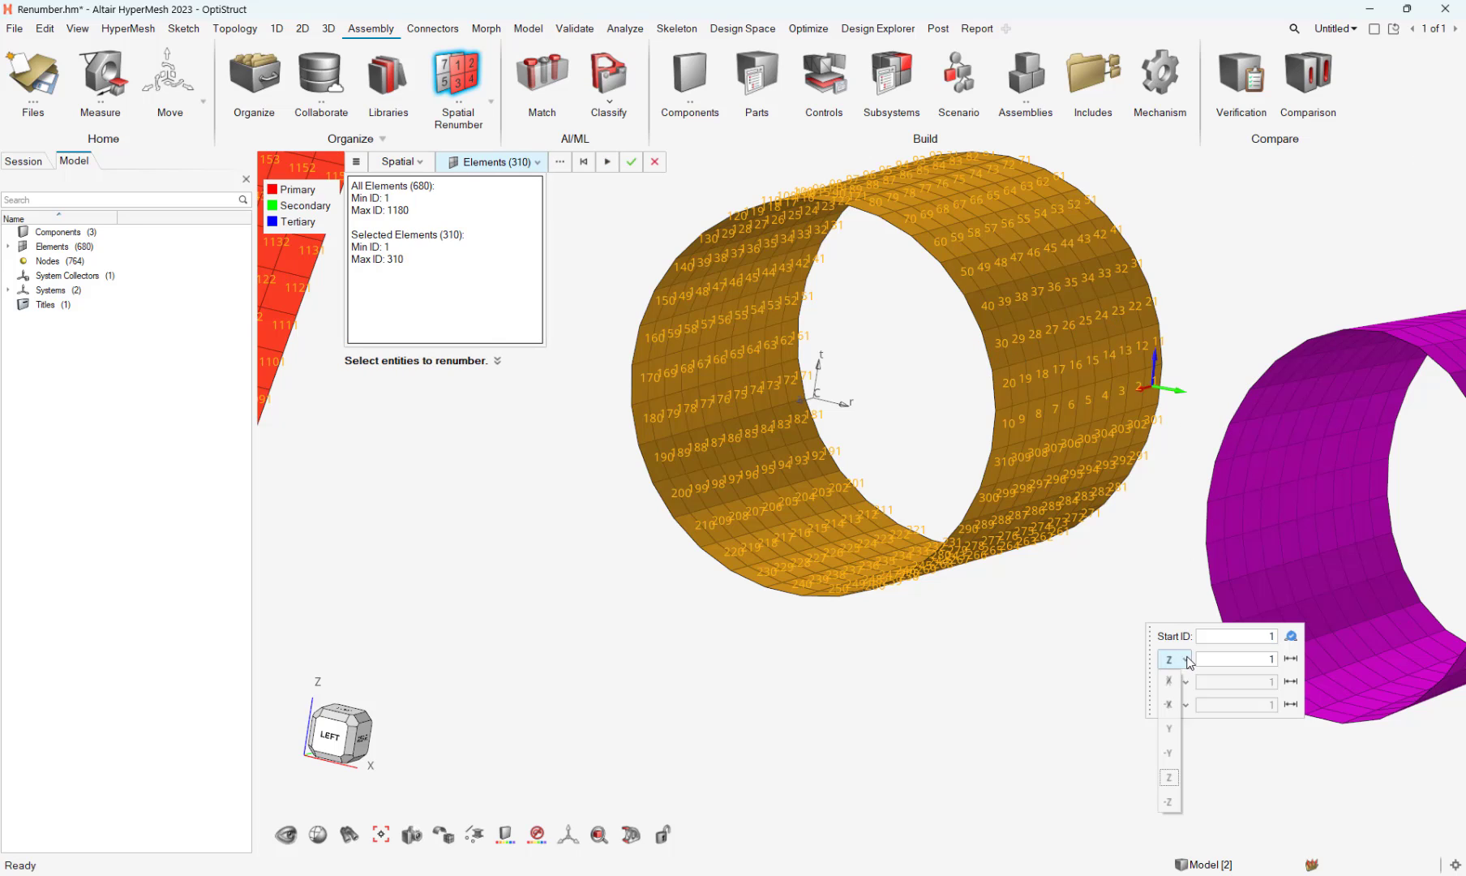
{"action": "left_click", "coordinate": [1171, 730]}
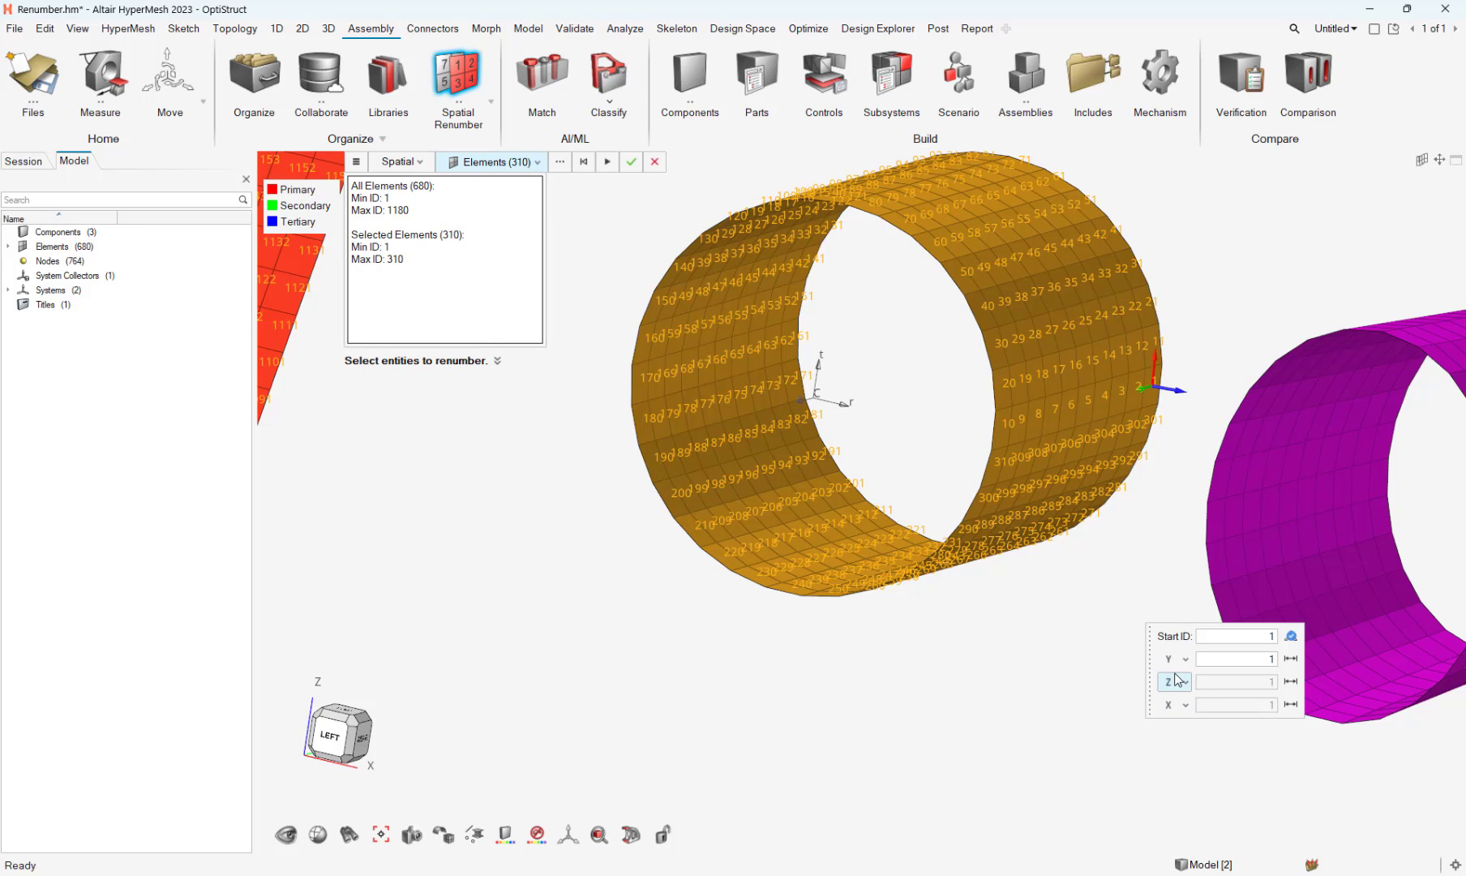
{"action": "left_click", "coordinate": [607, 161]}
{"action": "right_click_drag", "start_coordinate": [1061, 358], "coordinate": [1059, 493]}
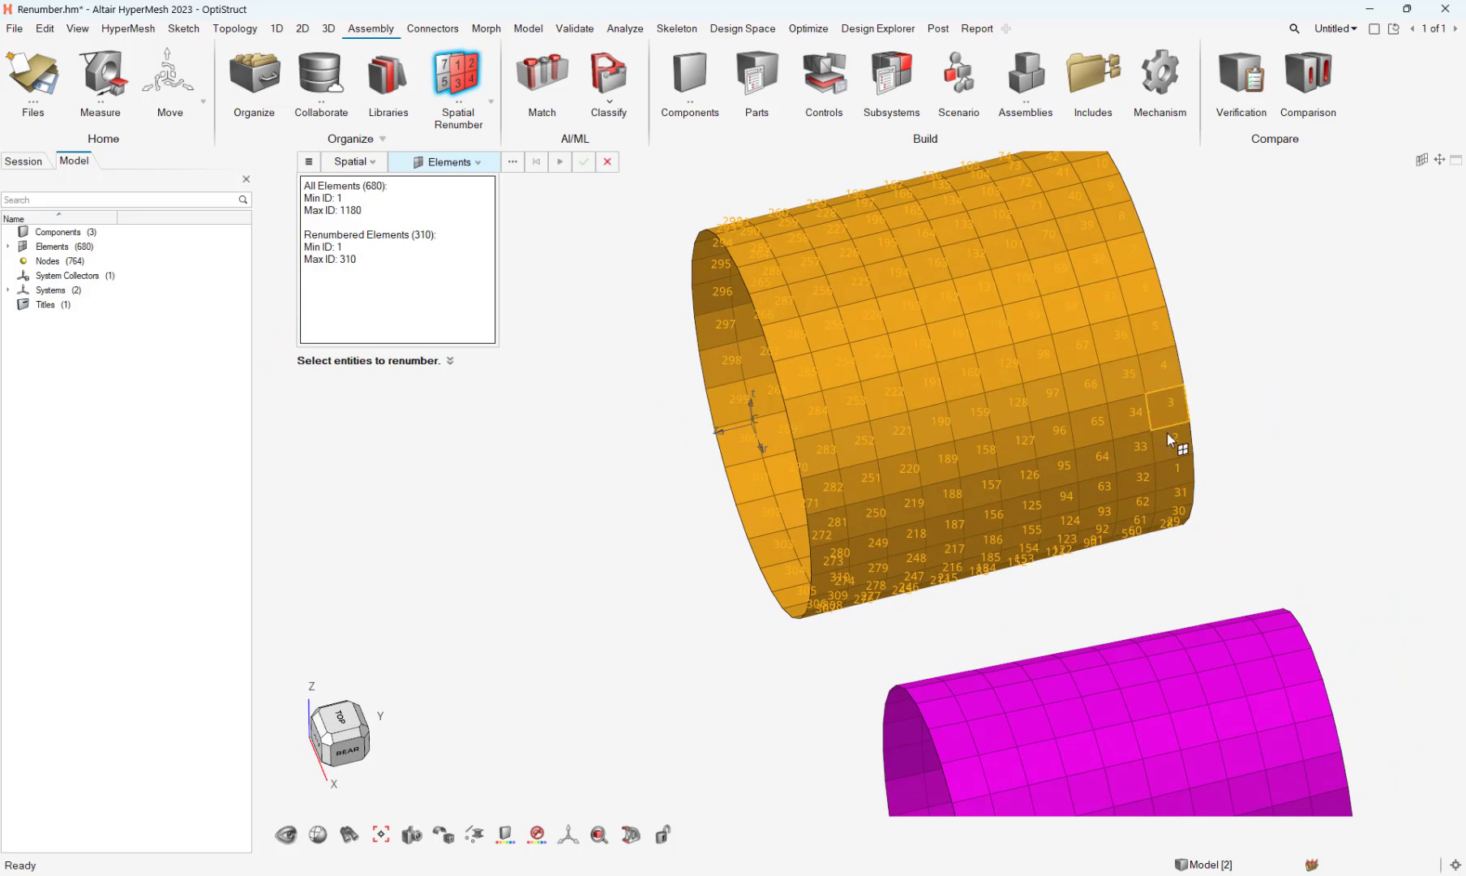
{"action": "right_click_drag", "start_coordinate": [1189, 480], "coordinate": [1227, 460]}
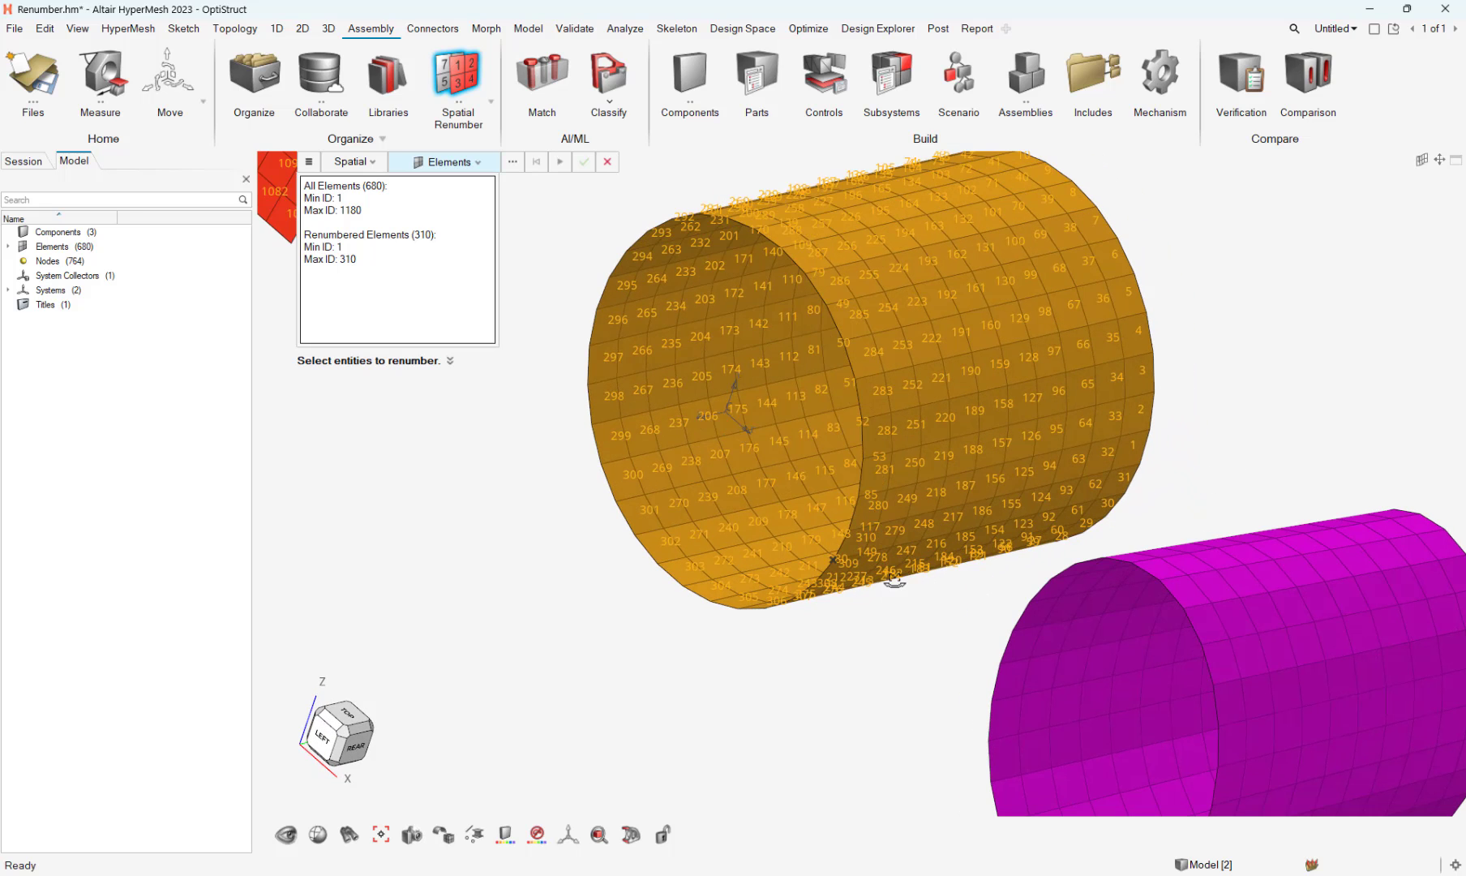
- Switch the renumbering type to Rectangular Grid and select all 310 elements of the brown cylinder
{"action": "left_click", "coordinate": [354, 161]}
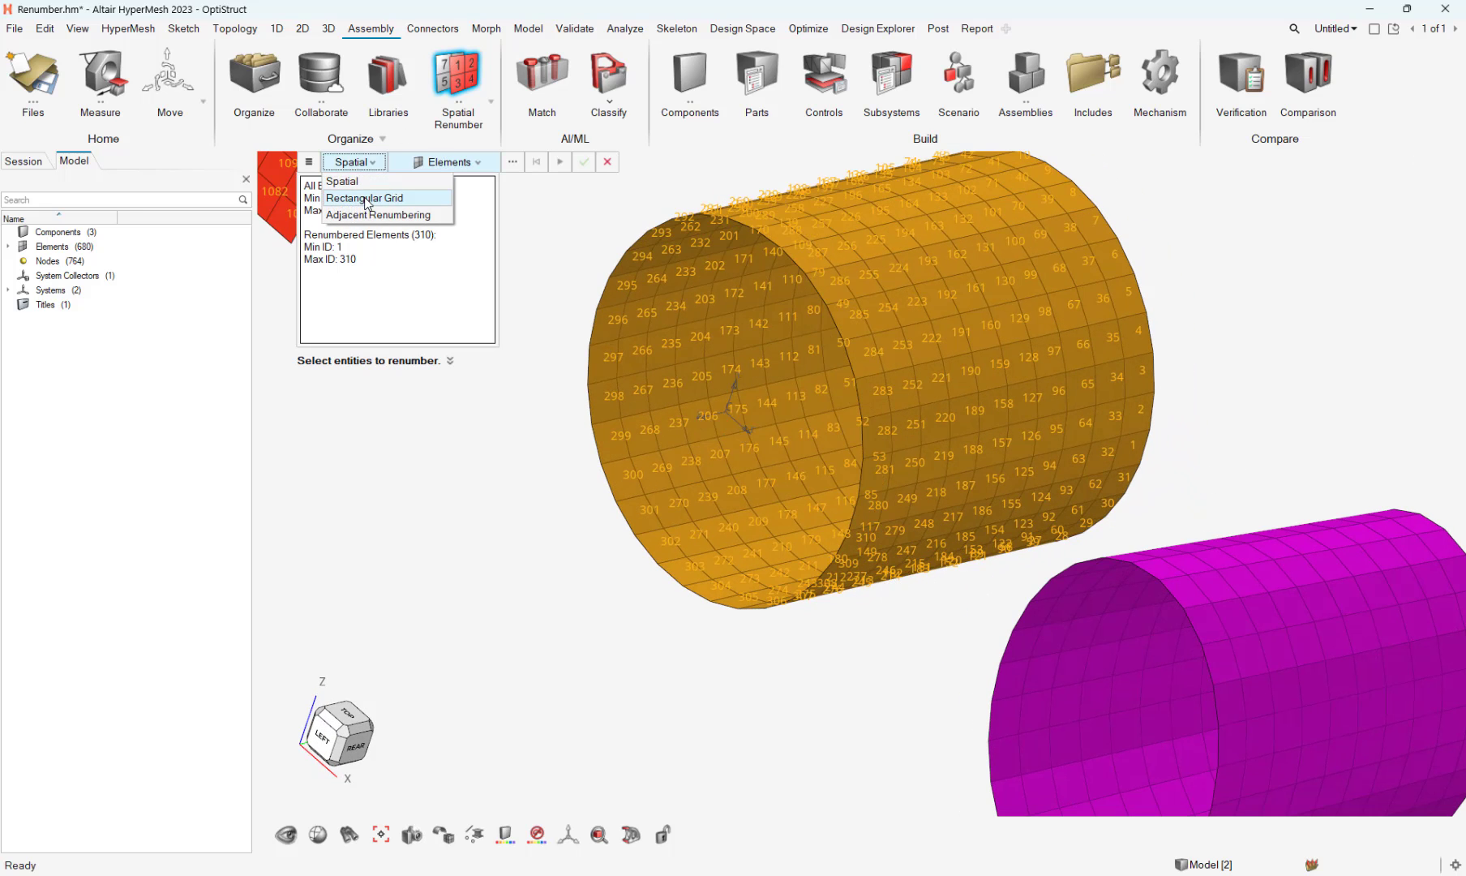
{"action": "left_click", "coordinate": [367, 198]}
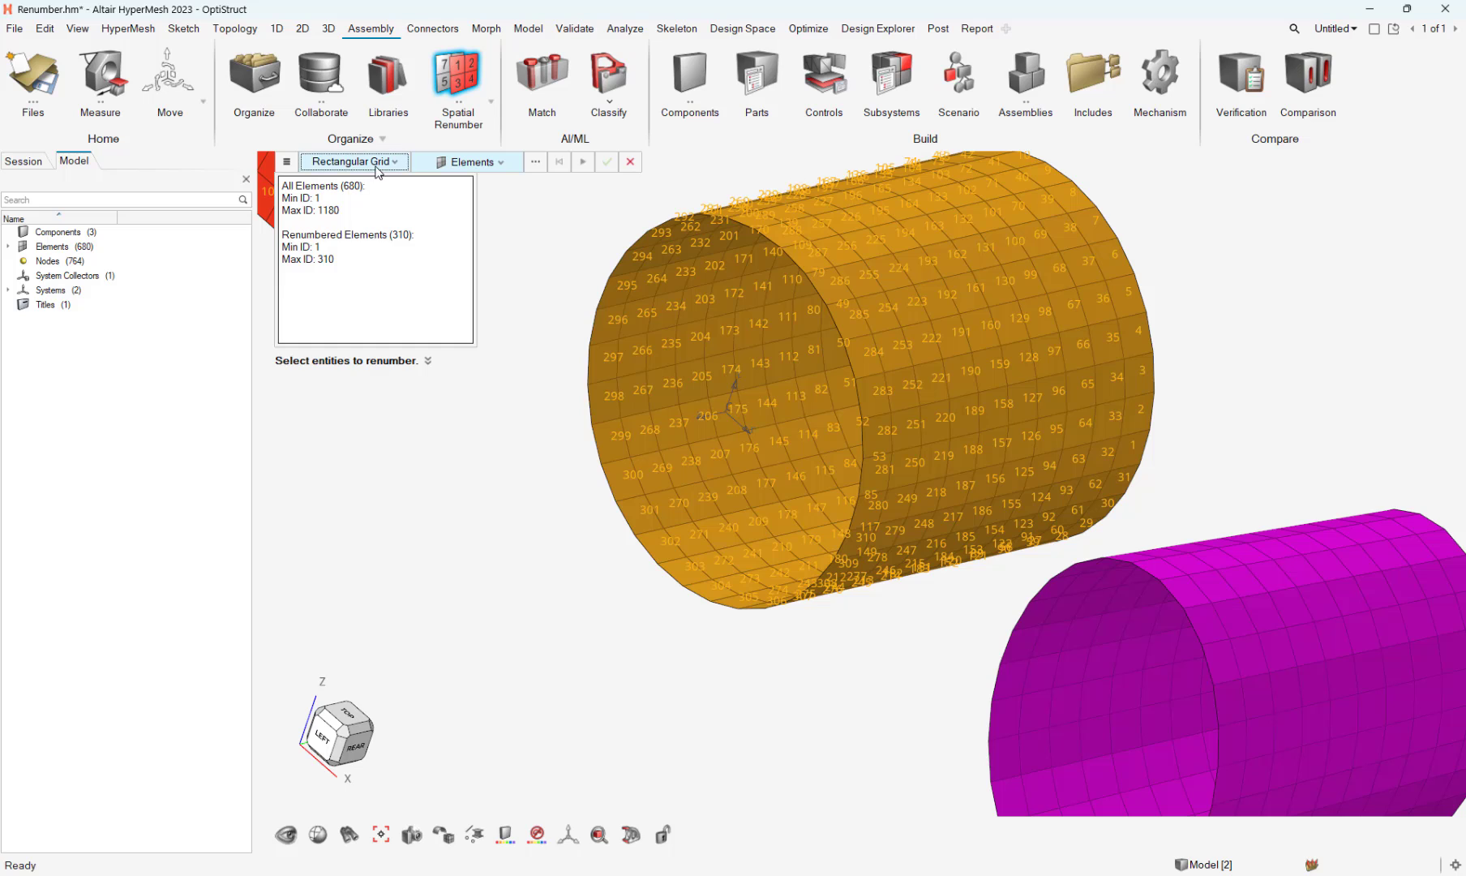
{"action": "left_click", "coordinate": [1095, 393]}
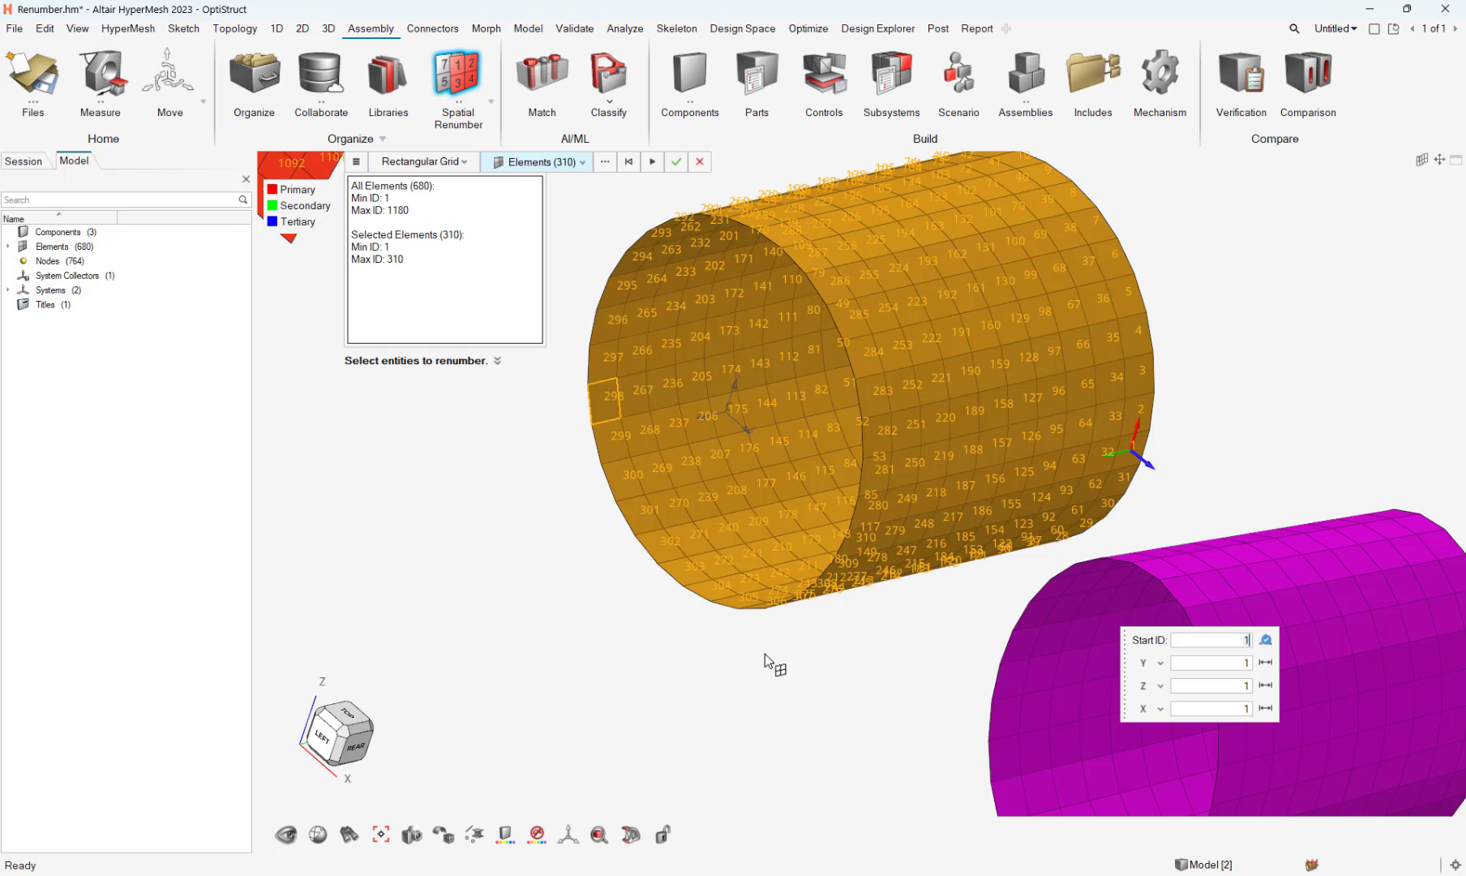
- Renumber the brown cylinder's elements as a rectangular grid from 1, with increments of 1 in Y, 100 in Z and 1 in X
{"action": "middle_click_drag", "start_coordinate": [765, 655], "coordinate": [887, 609]}
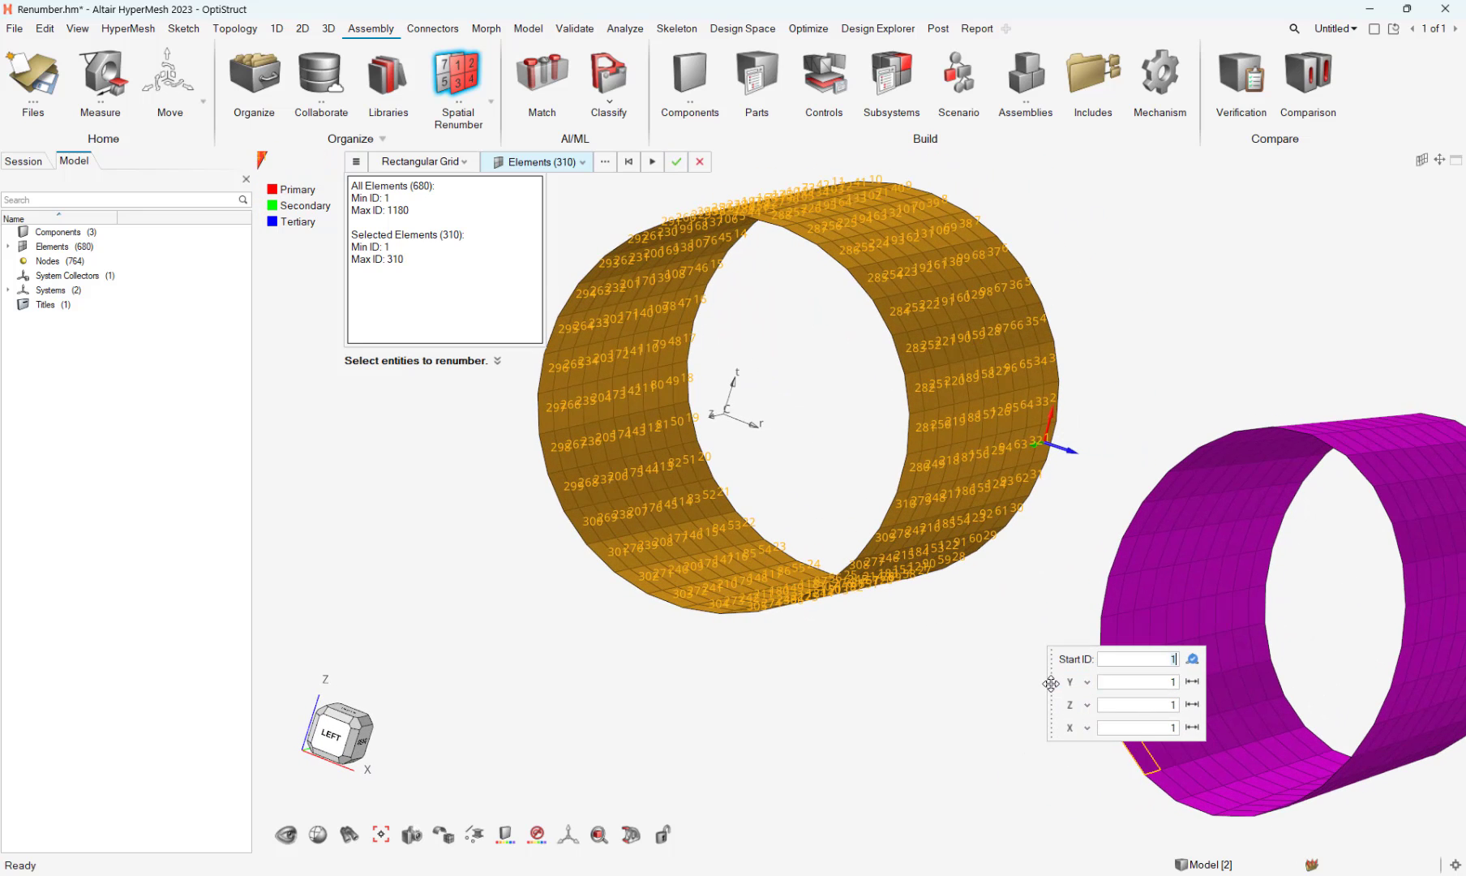
{"action": "left_click_drag", "start_coordinate": [1044, 683], "coordinate": [371, 519]}
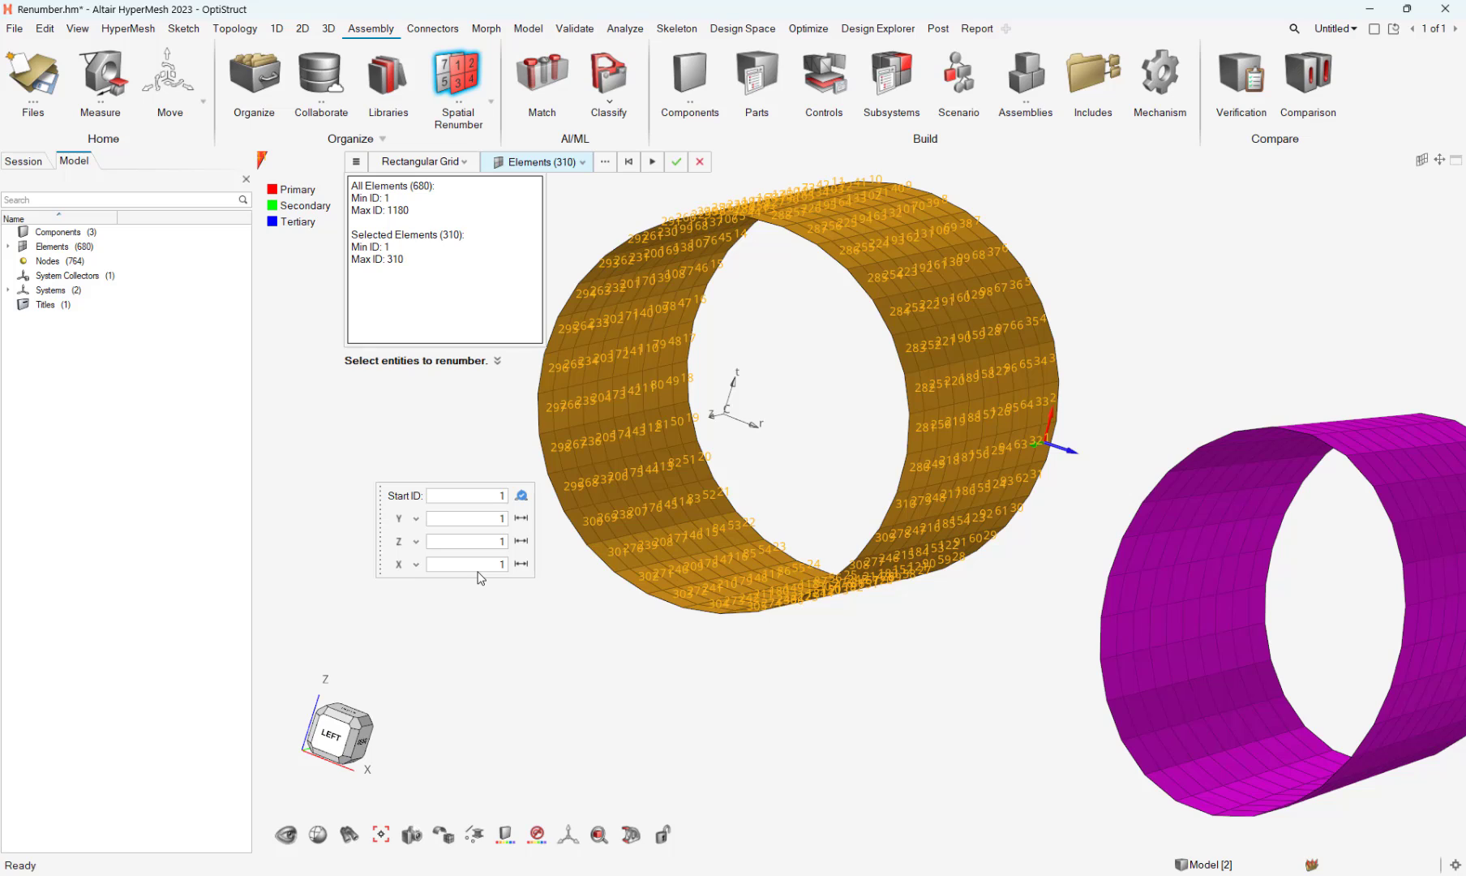
{"action": "left_click", "coordinate": [416, 519]}
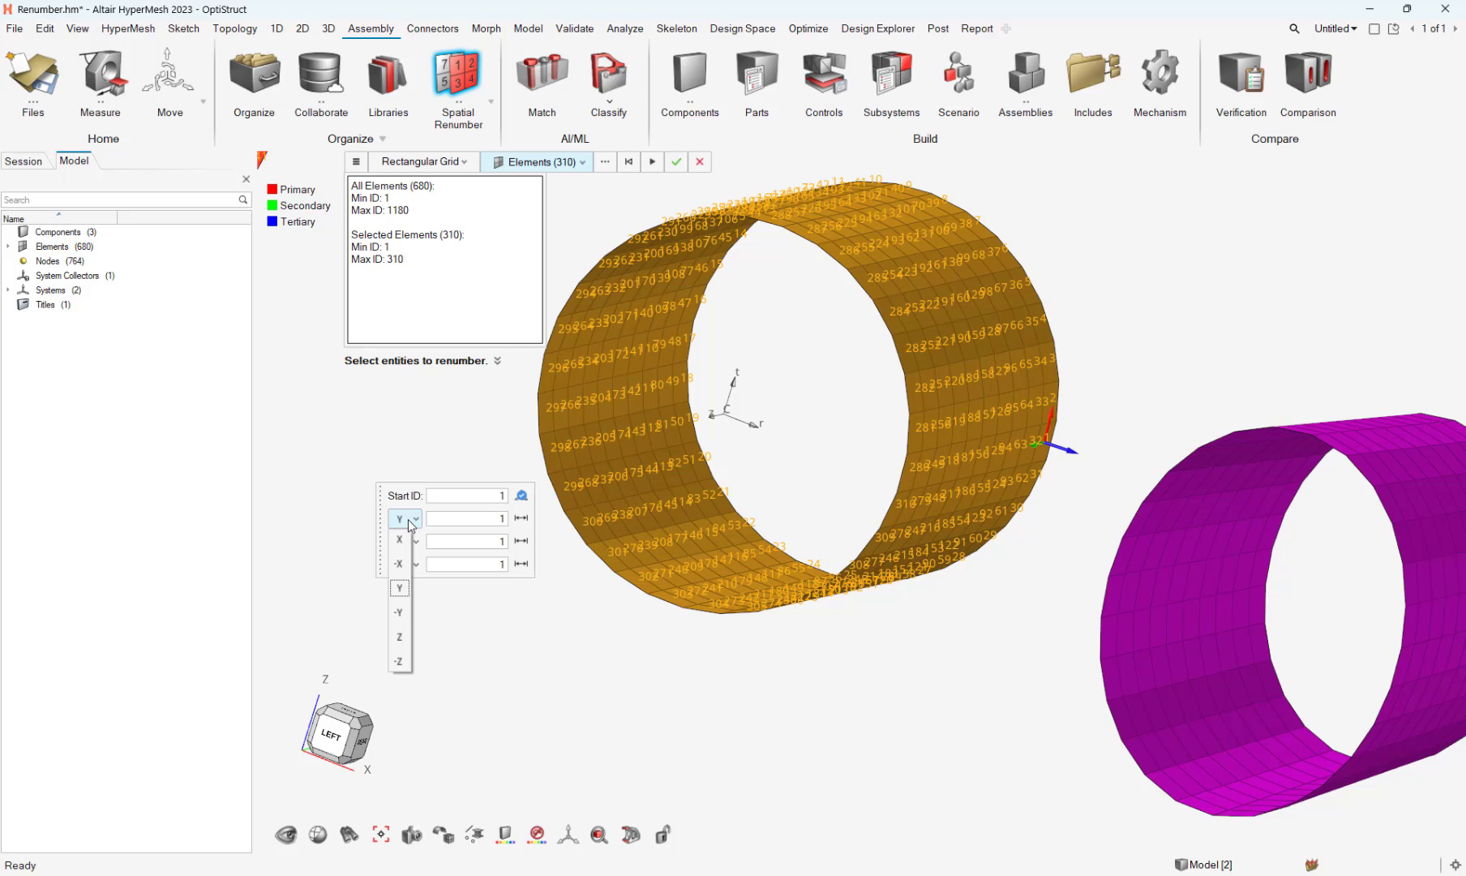
{"action": "left_click", "coordinate": [460, 539]}
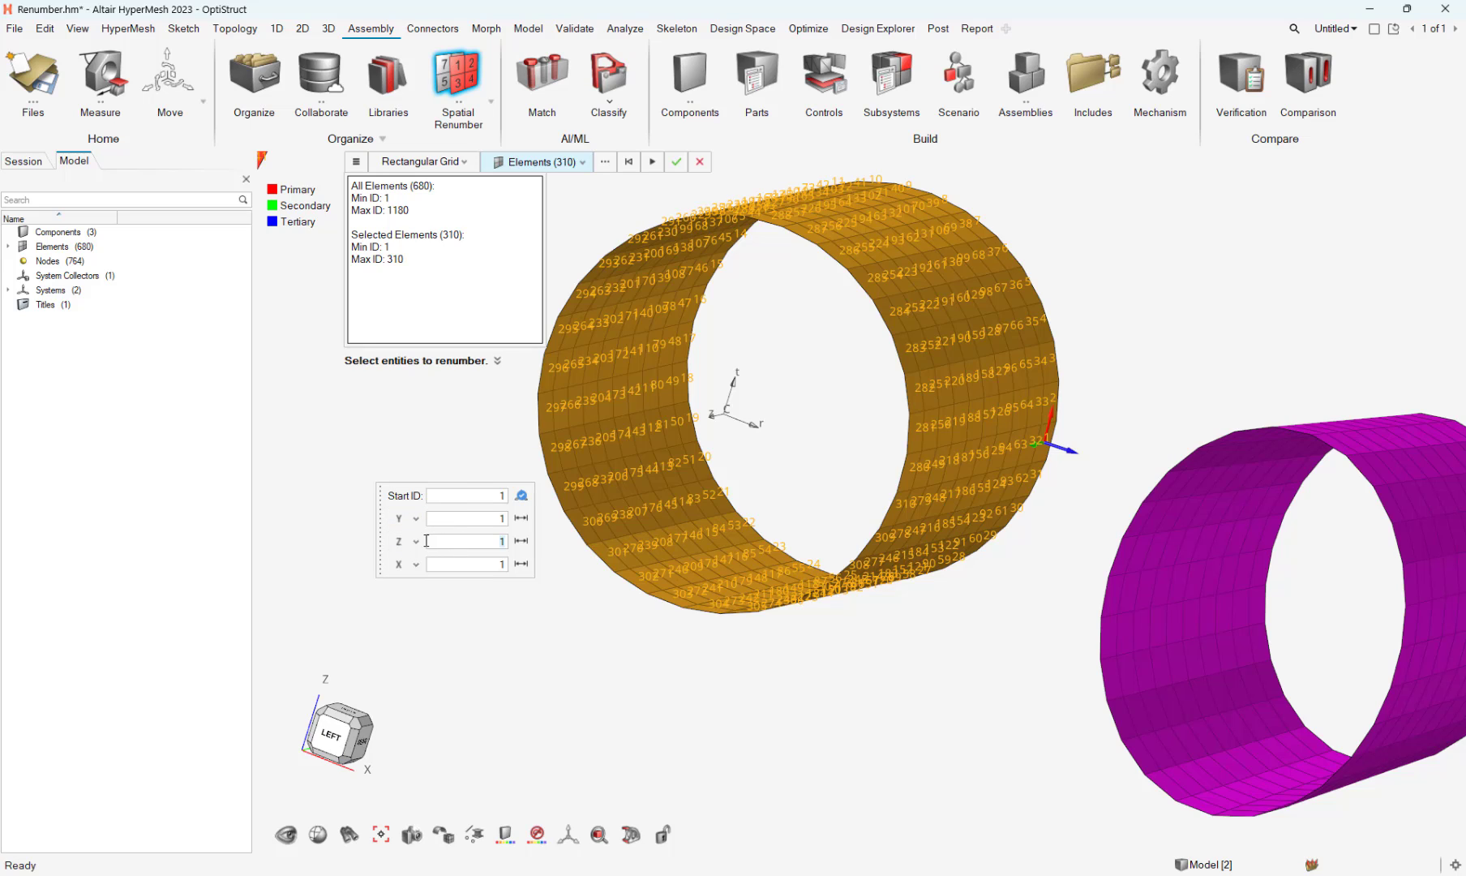
{"action": "middle_click_drag", "start_coordinate": [799, 369], "coordinate": [750, 433]}
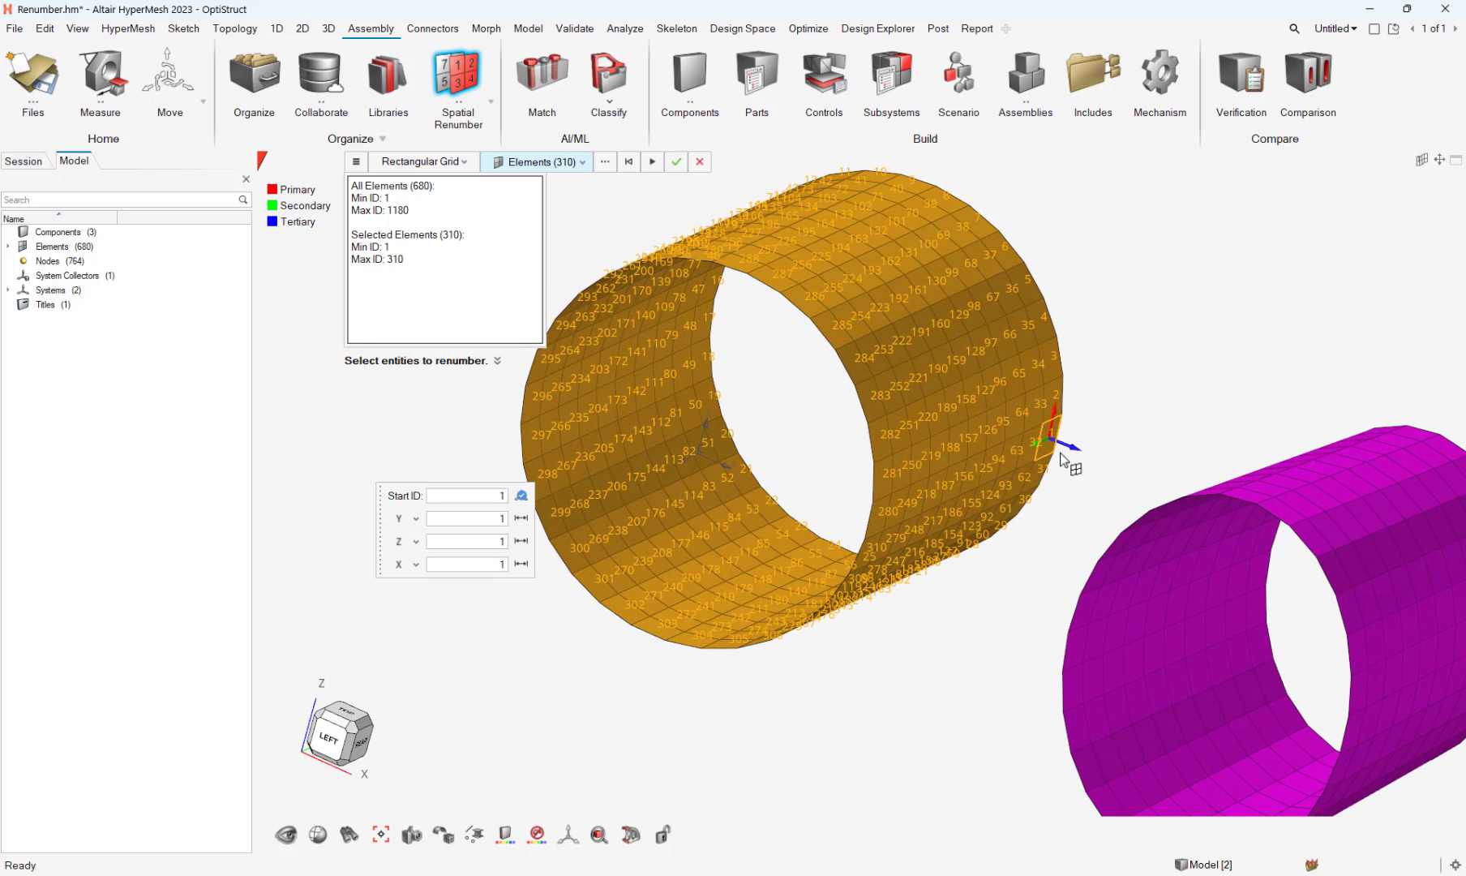
{"action": "middle_click_drag", "start_coordinate": [1059, 453], "coordinate": [1075, 430]}
{"action": "scroll", "coordinate": [1043, 460], "scroll_direction": "up", "scroll_amount": 3}
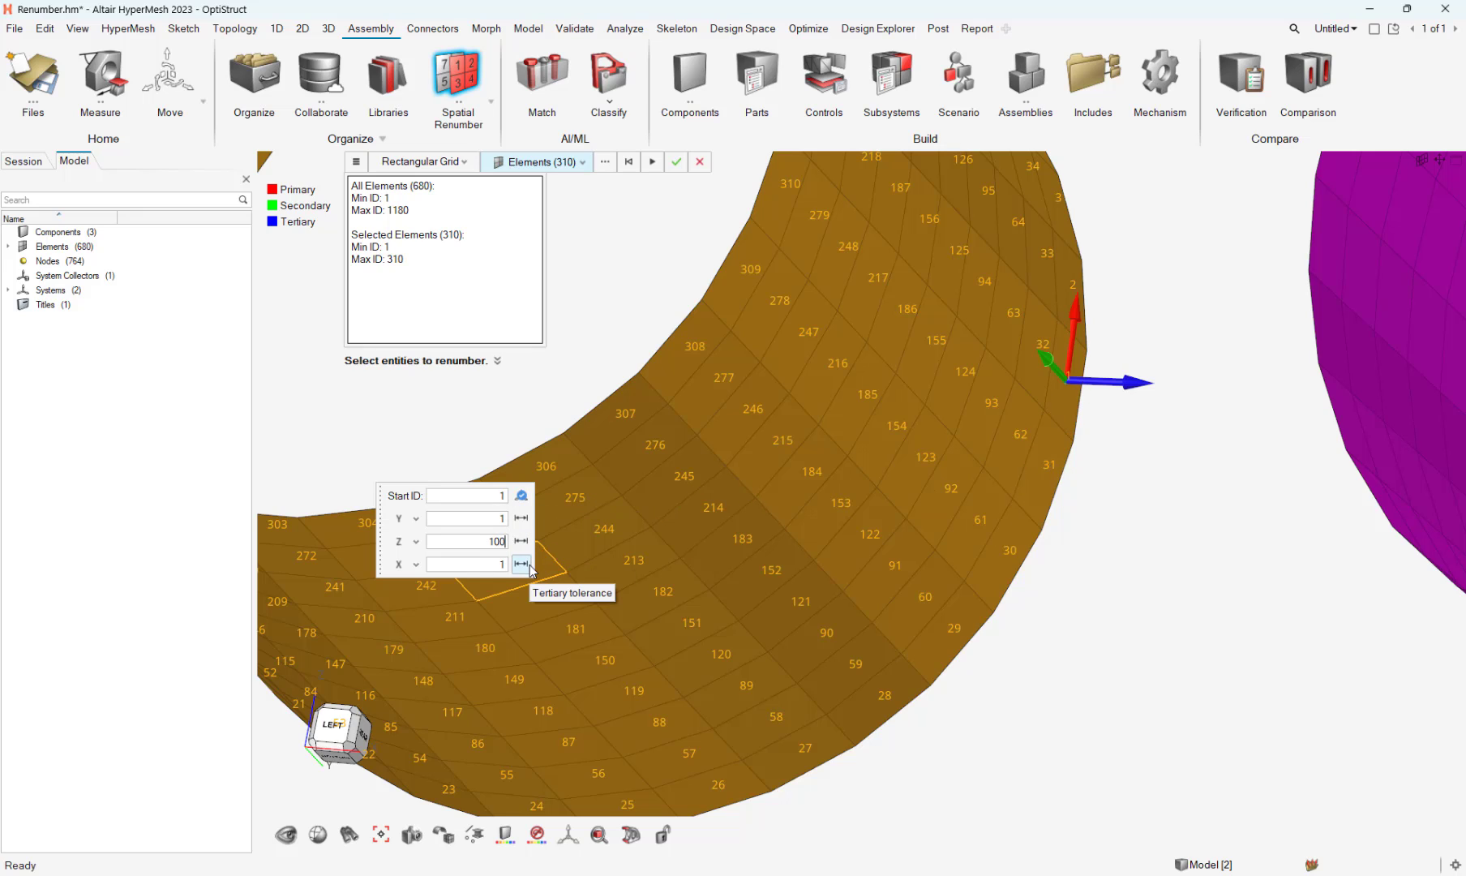
{"action": "scroll", "coordinate": [1112, 429], "scroll_direction": "down", "scroll_amount": 3}
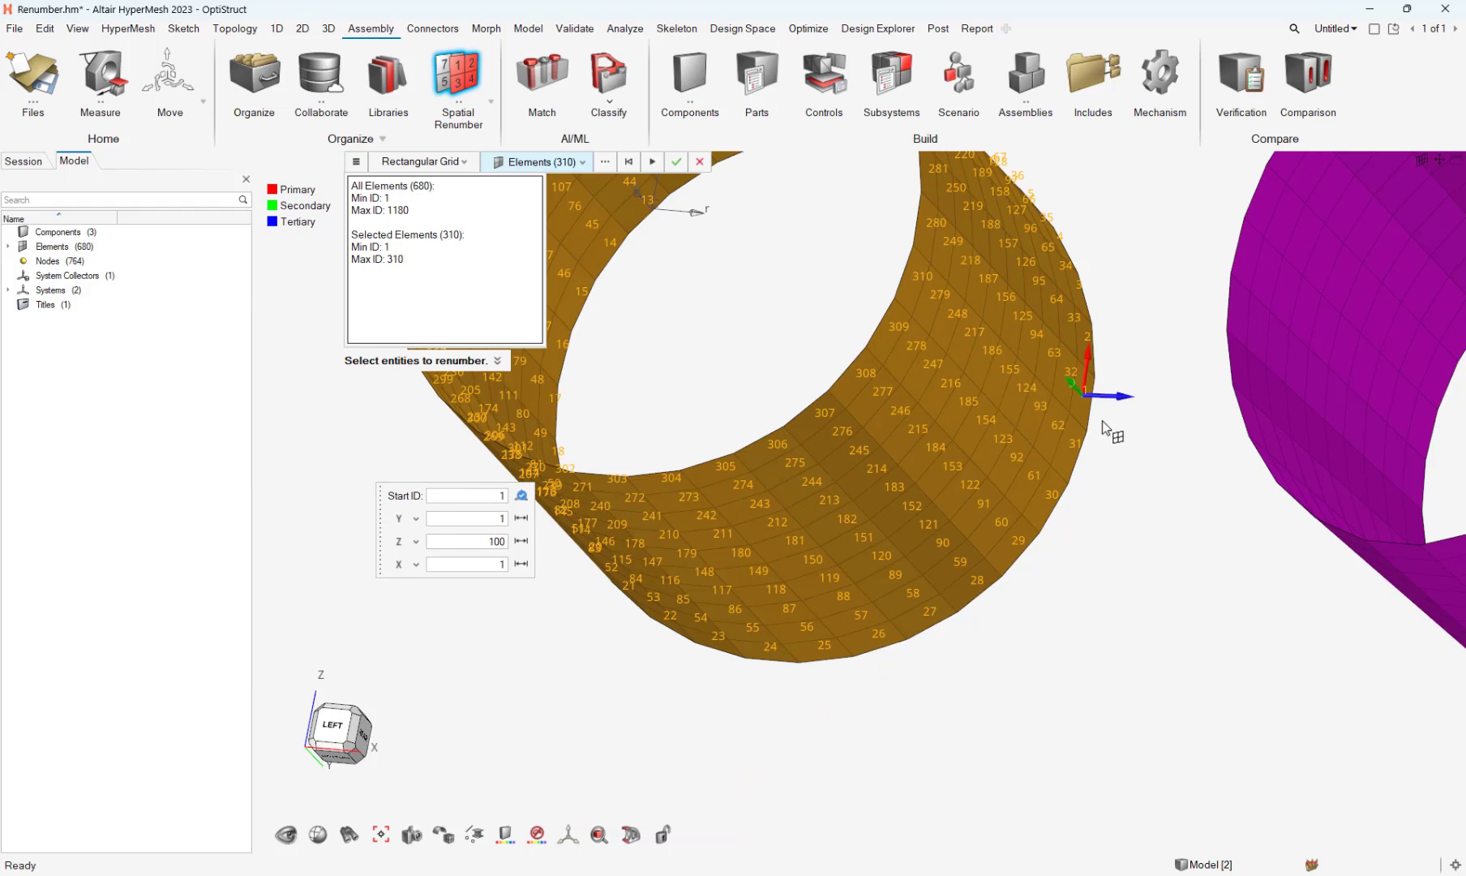
{"action": "left_click", "coordinate": [652, 162]}
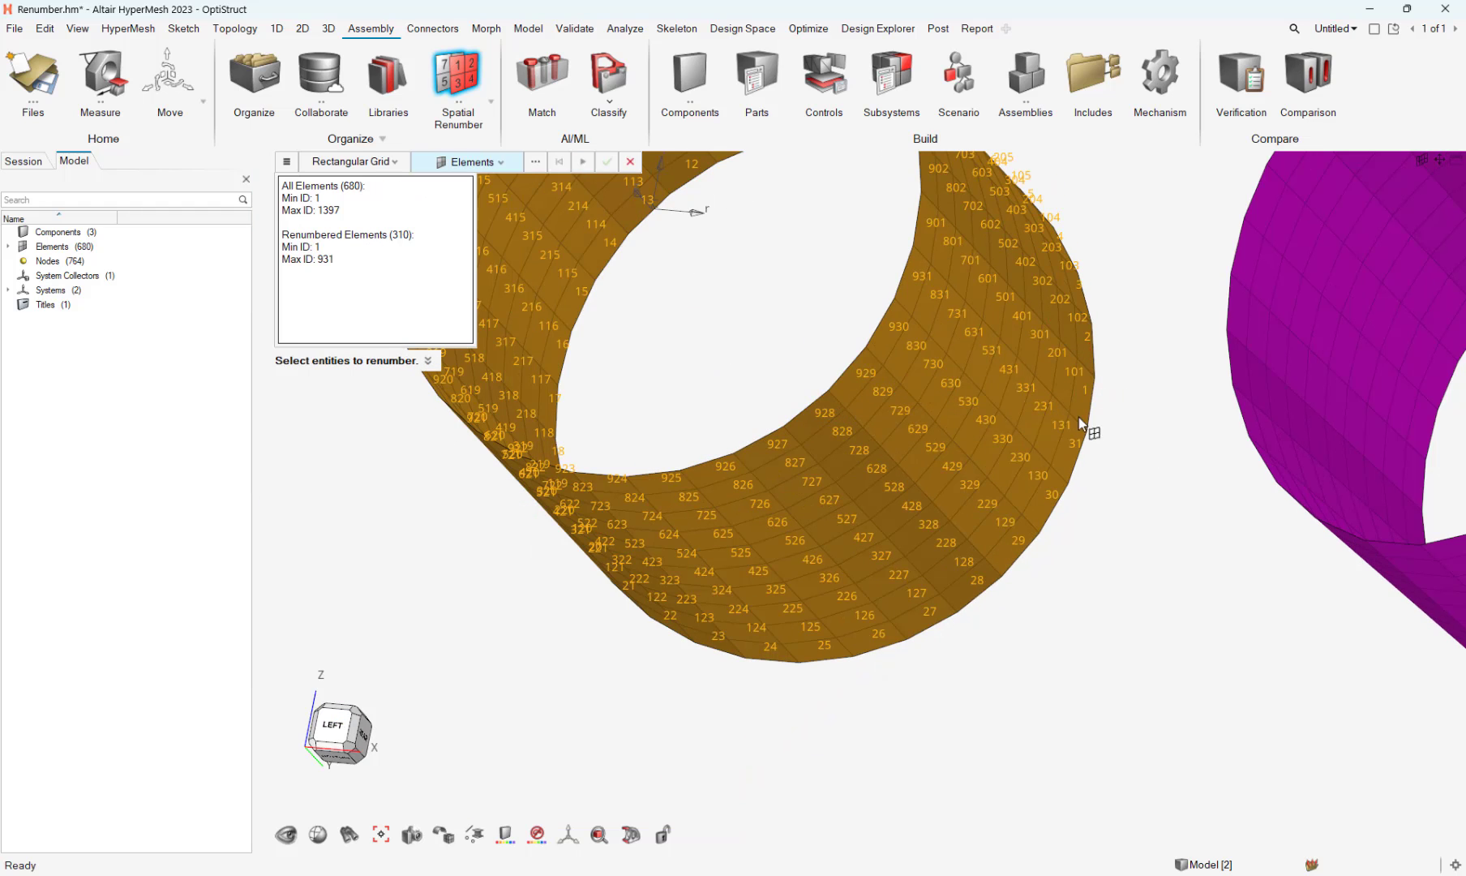
{"action": "middle_click_drag", "start_coordinate": [1081, 423], "coordinate": [1159, 405]}
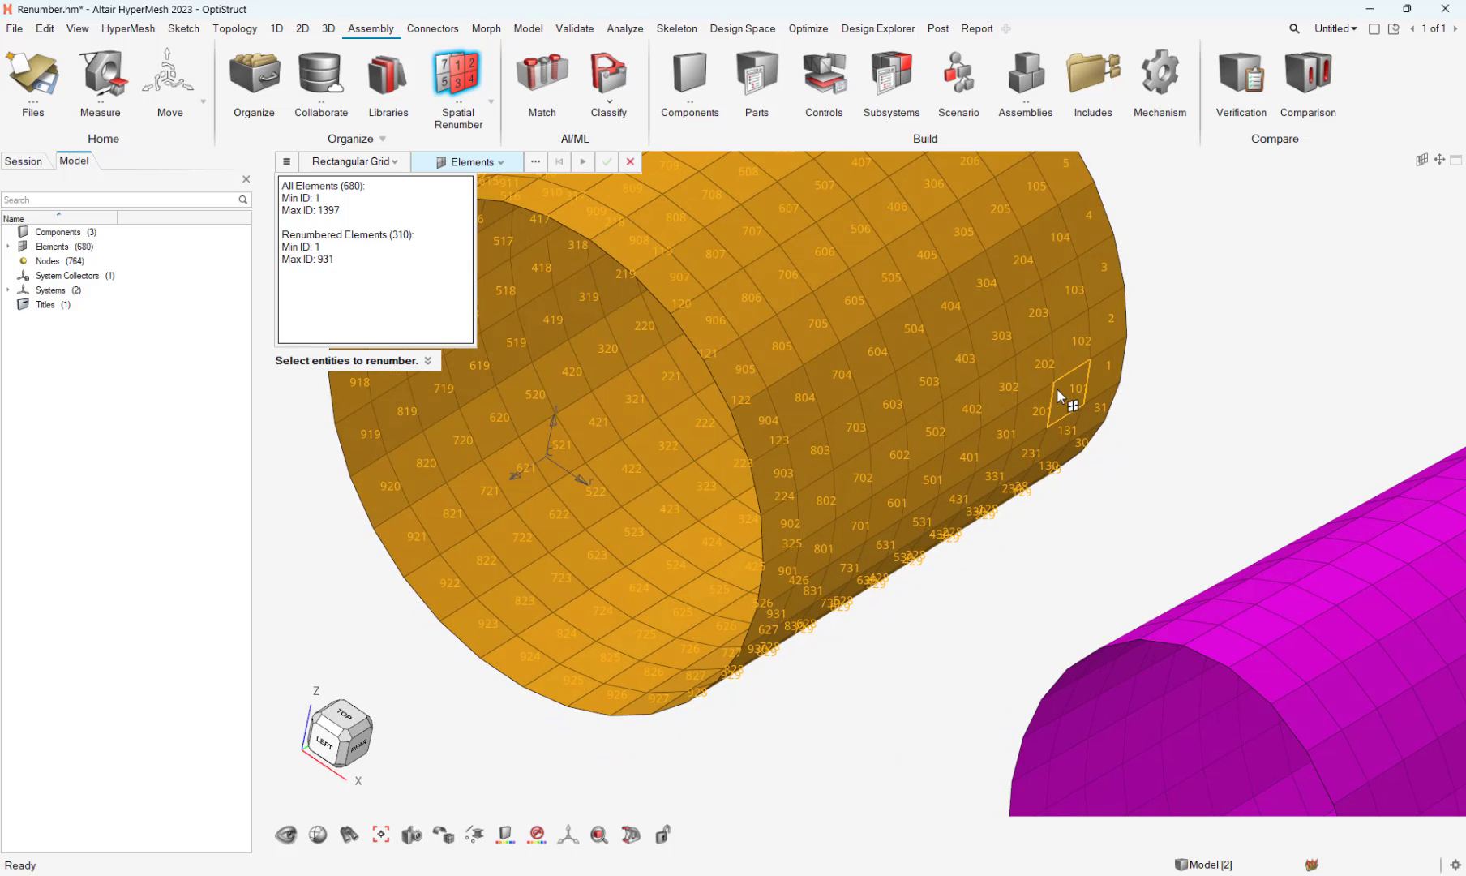
{"action": "middle_click_drag", "start_coordinate": [1070, 406], "coordinate": [1097, 396]}
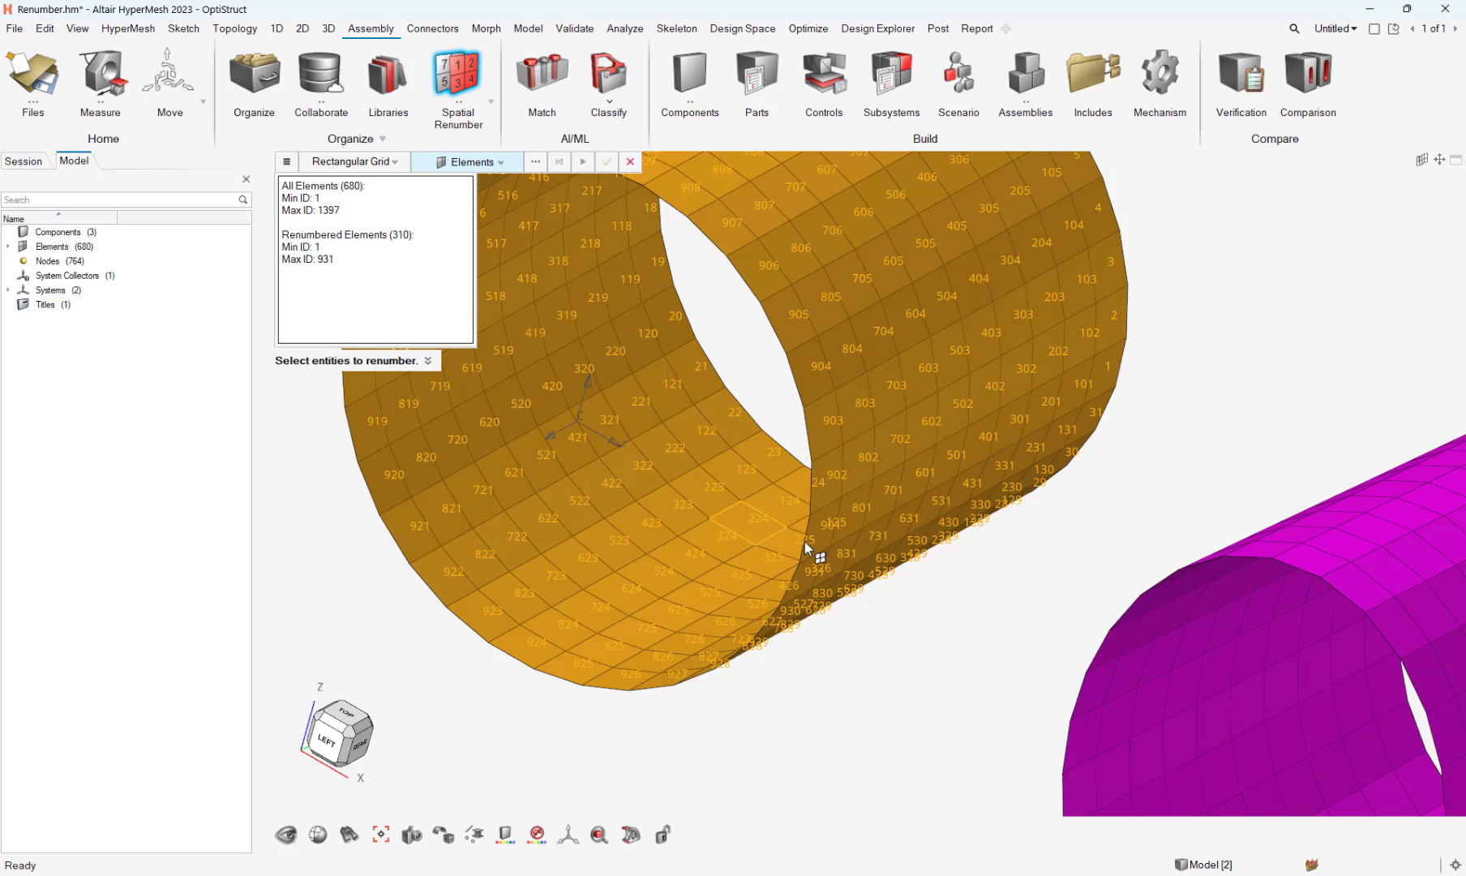
- Switch the renumbering type to Adjacent Renumbering and select all elements of the magenta cylinder
{"action": "scroll", "coordinate": [779, 534], "scroll_direction": "down", "scroll_amount": 5}
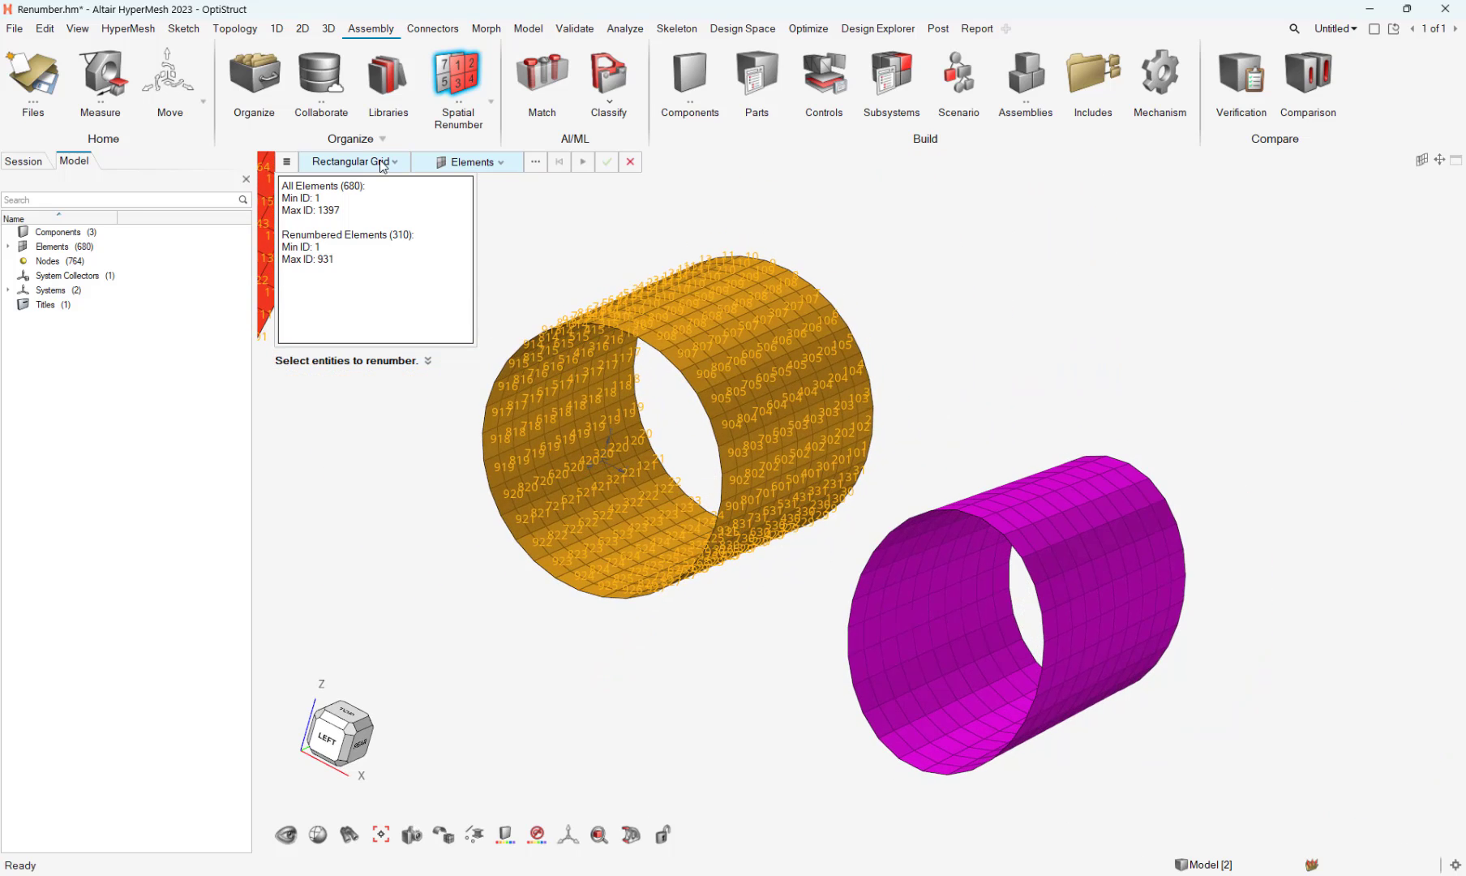
{"action": "left_click", "coordinate": [355, 161]}
{"action": "left_click", "coordinate": [364, 215]}
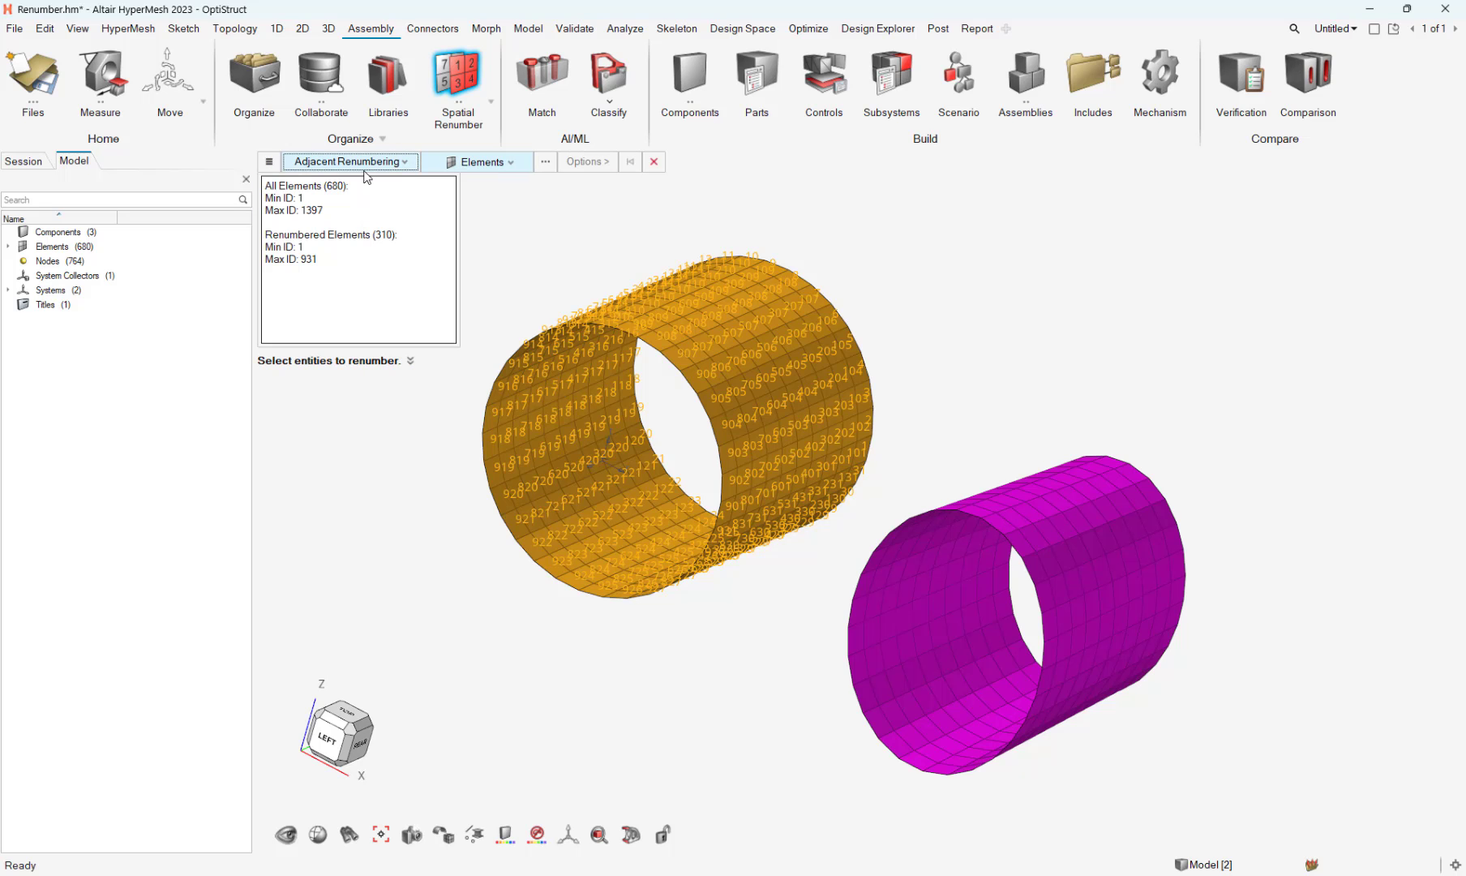
{"action": "left_click_drag", "start_coordinate": [763, 647], "coordinate": [896, 691], "text": "ctrl"}
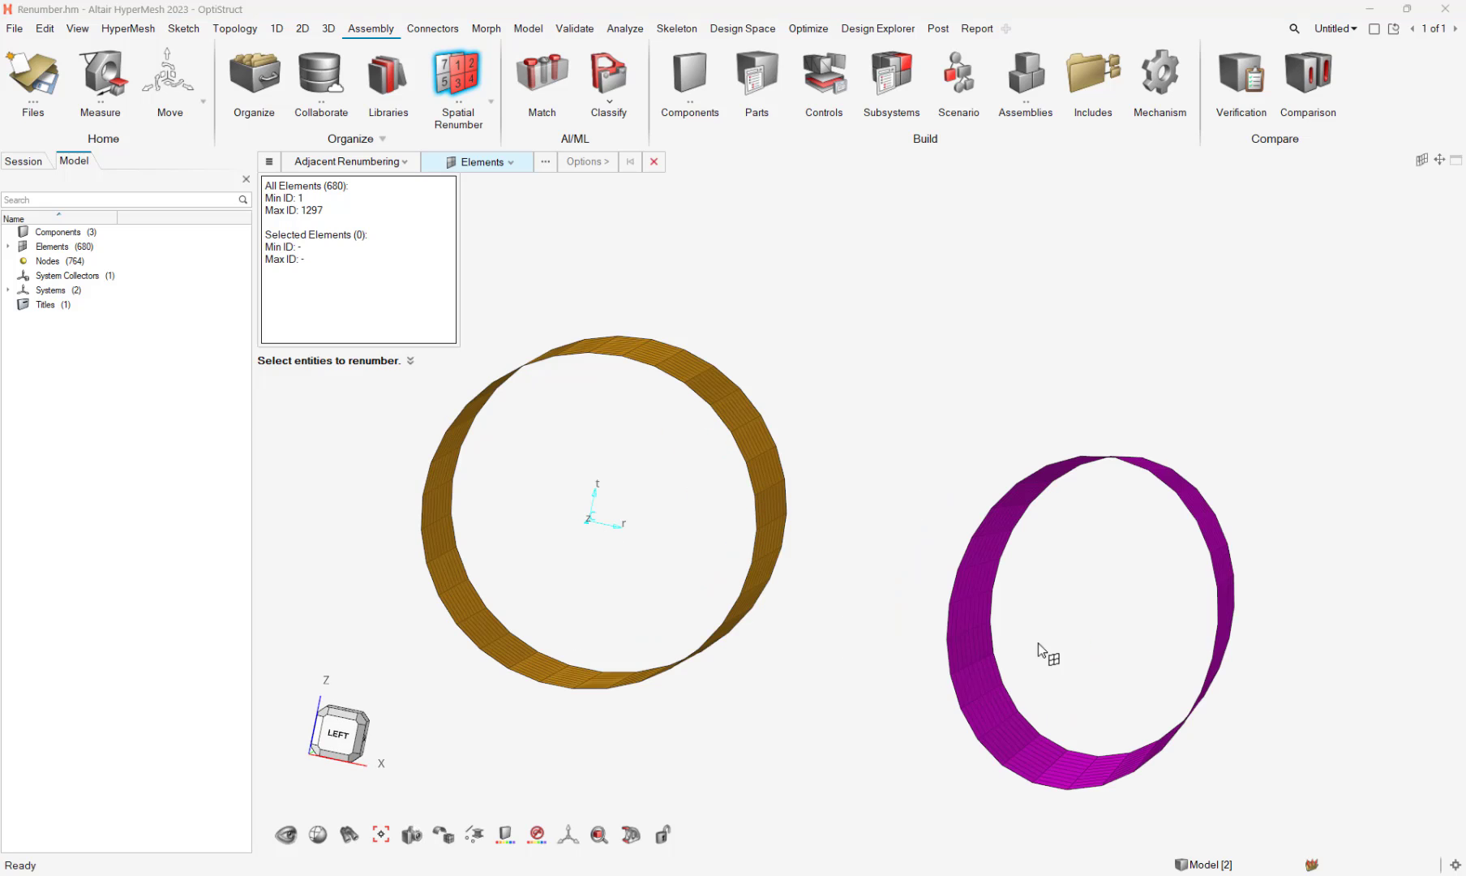
{"action": "right_click_drag", "start_coordinate": [1043, 648], "coordinate": [983, 579]}
{"action": "left_click_drag", "start_coordinate": [827, 321], "coordinate": [1224, 758]}
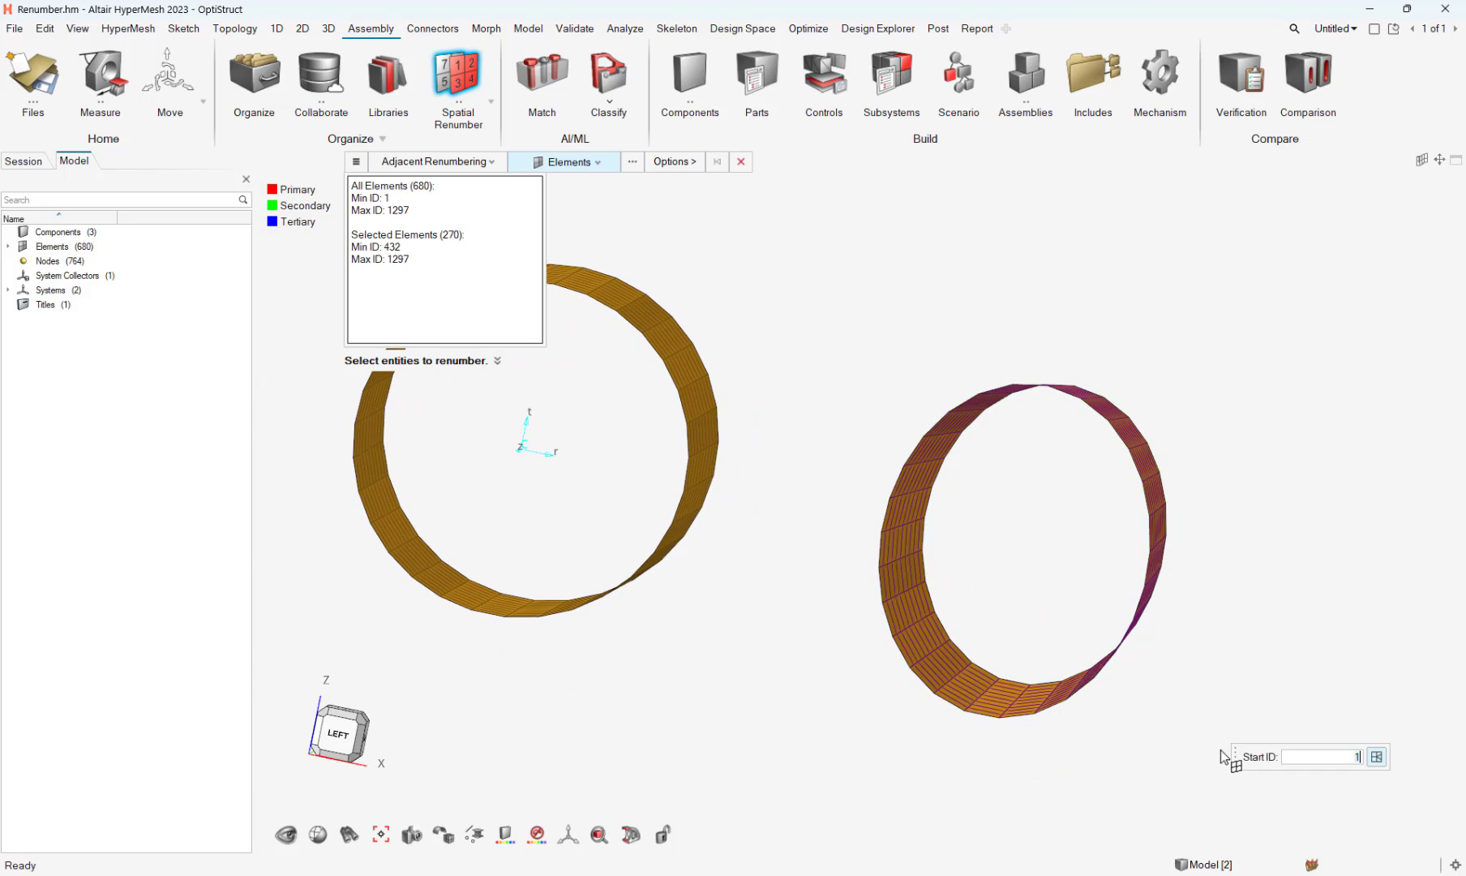
- In the adjacent renumbering options, set element 592 on the magenta cylinder's lower front edge as start, 594 as primary and 591 as secondary
{"action": "left_click", "coordinate": [691, 167]}
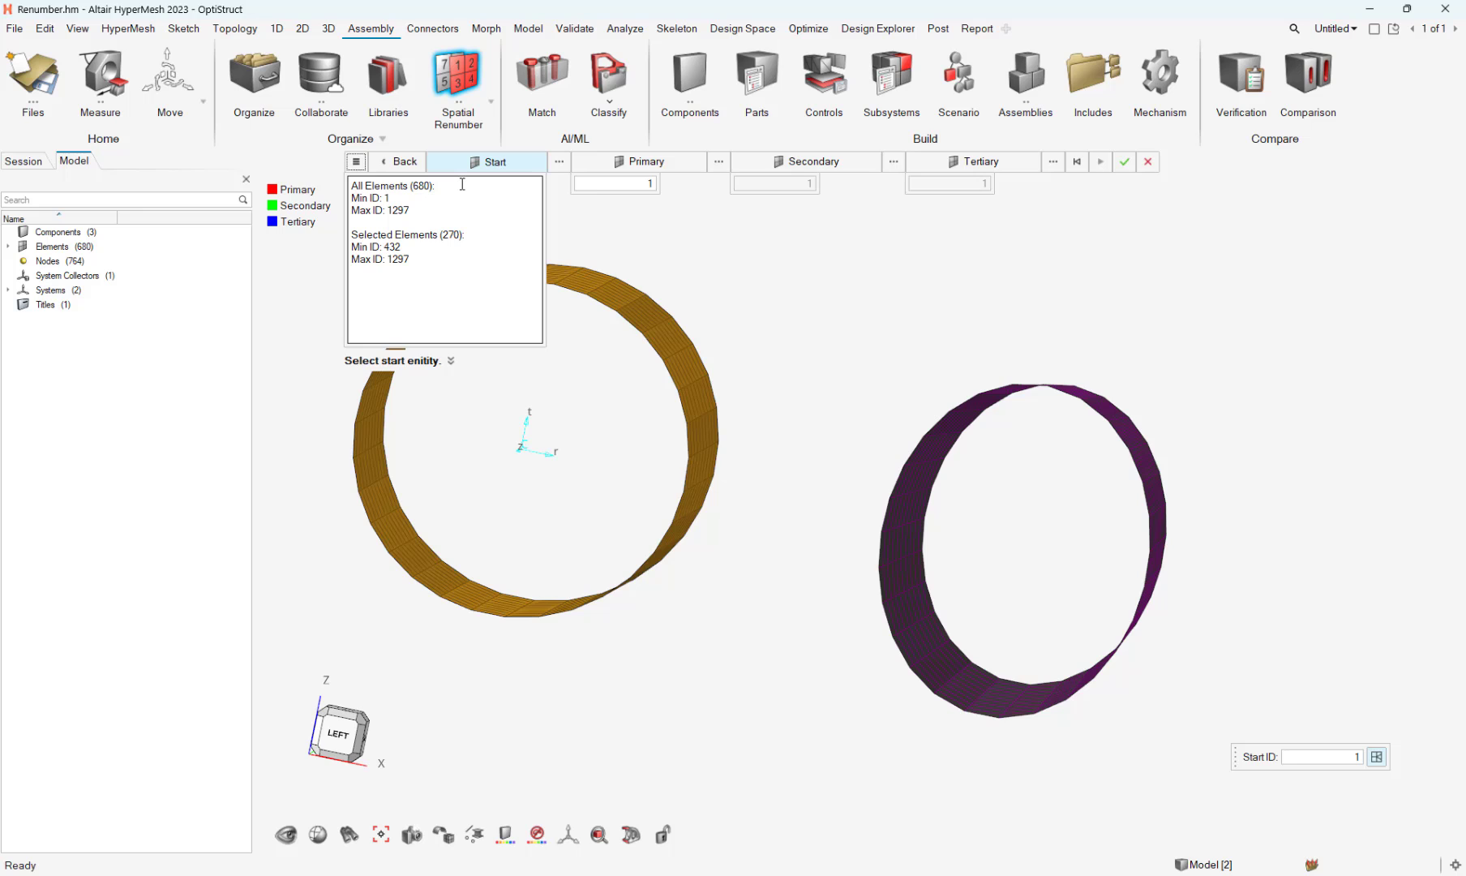
{"action": "right_click_drag", "start_coordinate": [989, 683], "coordinate": [880, 551]}
{"action": "middle_click_drag", "start_coordinate": [880, 551], "coordinate": [874, 608]}
{"action": "scroll", "coordinate": [873, 607], "scroll_direction": "up", "scroll_amount": 4}
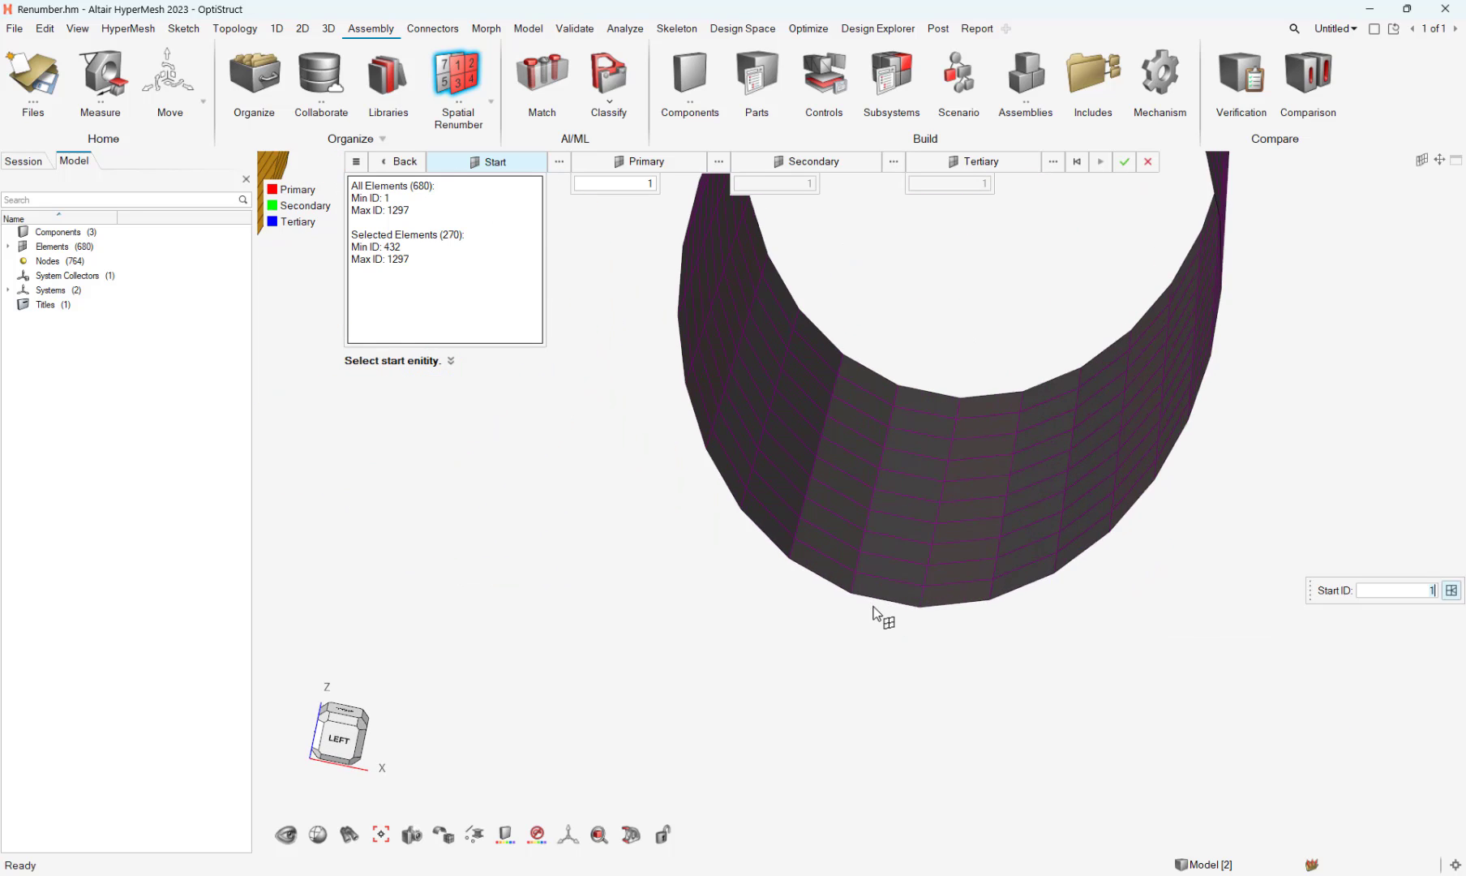
{"action": "right_click_drag", "start_coordinate": [920, 608], "coordinate": [897, 663]}
{"action": "left_click", "coordinate": [876, 659]}
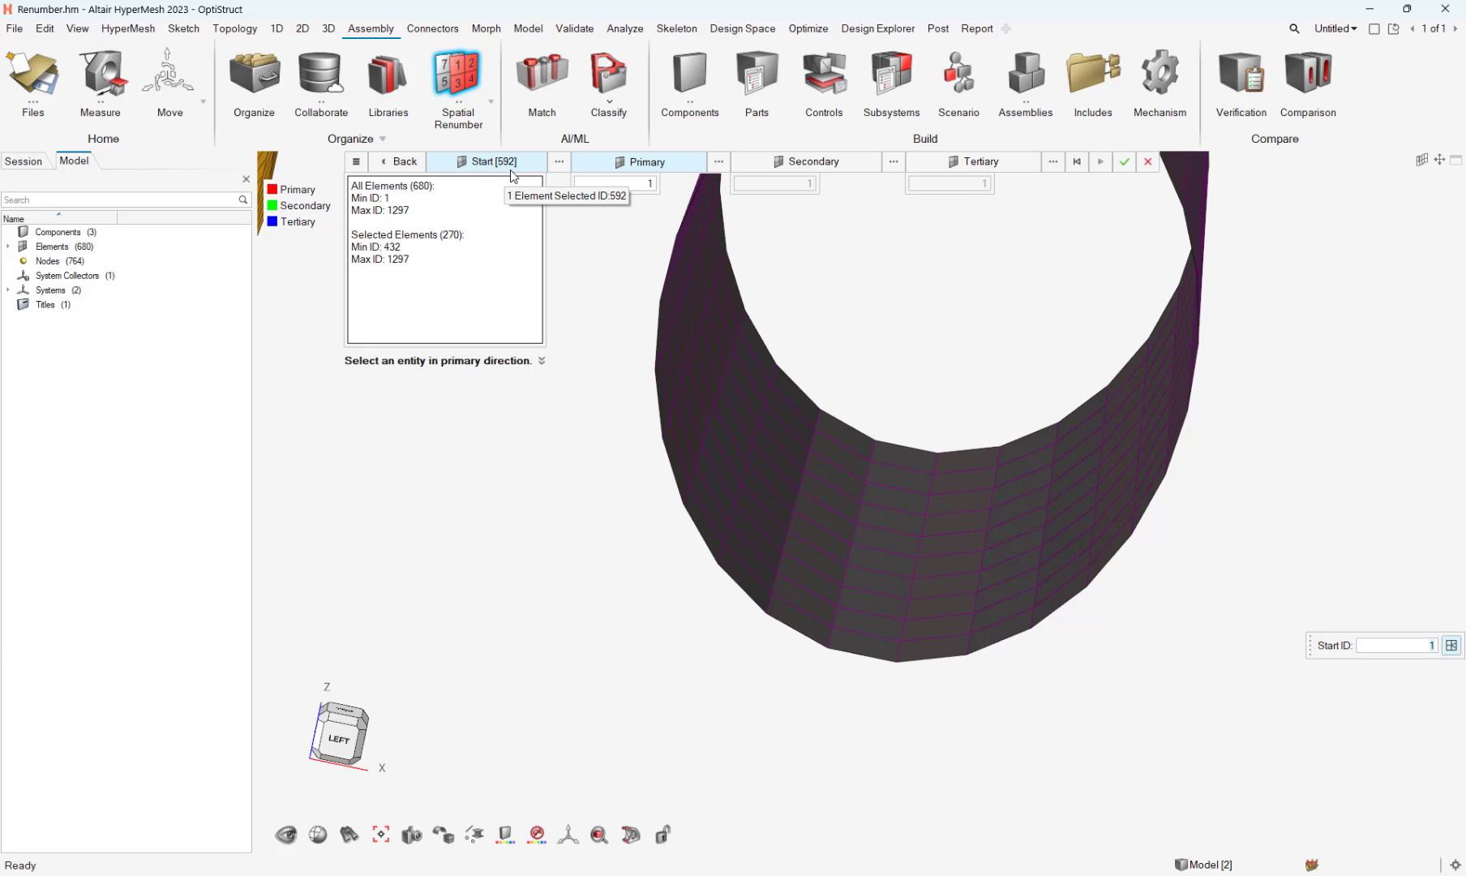
{"action": "left_click", "coordinate": [927, 657]}
{"action": "scroll", "coordinate": [926, 657], "scroll_direction": "up", "scroll_amount": 3}
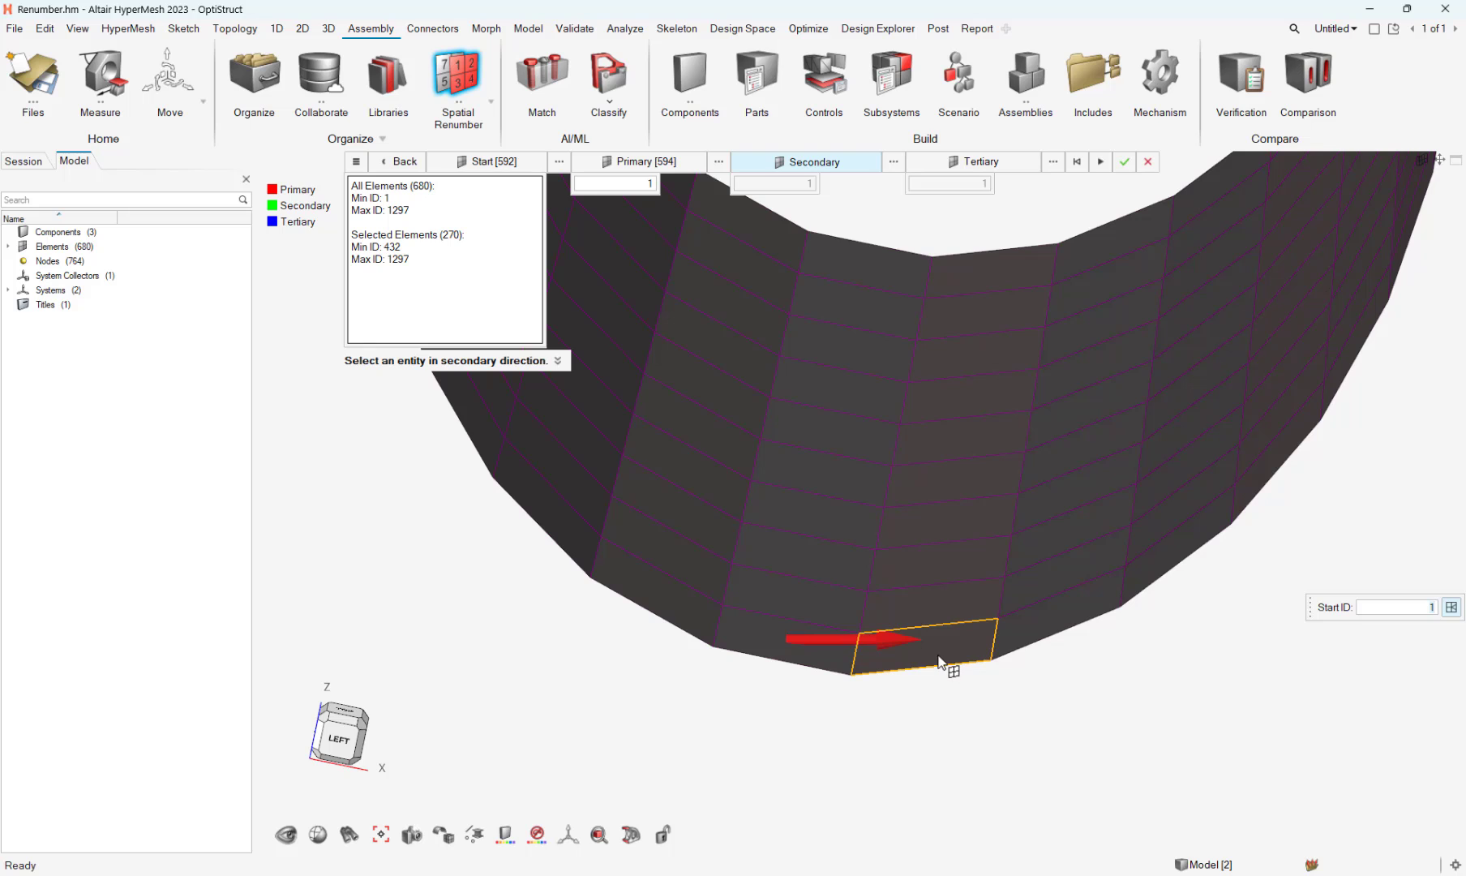
{"action": "left_click", "coordinate": [803, 606]}
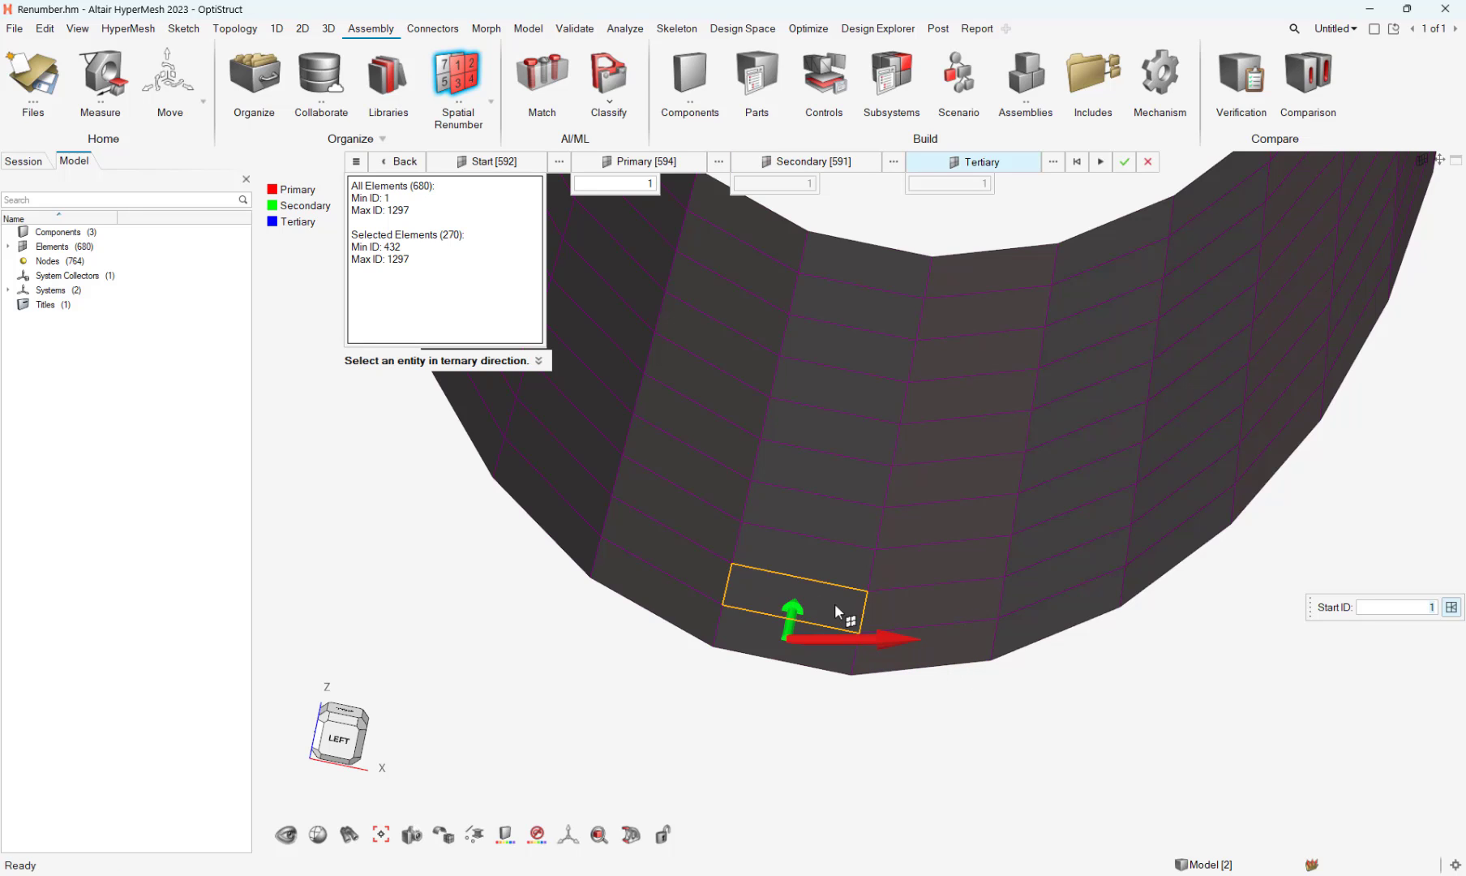
- Renumber the magenta cylinder's elements from 1 along the picked primary and secondary directions with increment 1
{"action": "middle_click_drag", "start_coordinate": [835, 606], "coordinate": [774, 624]}
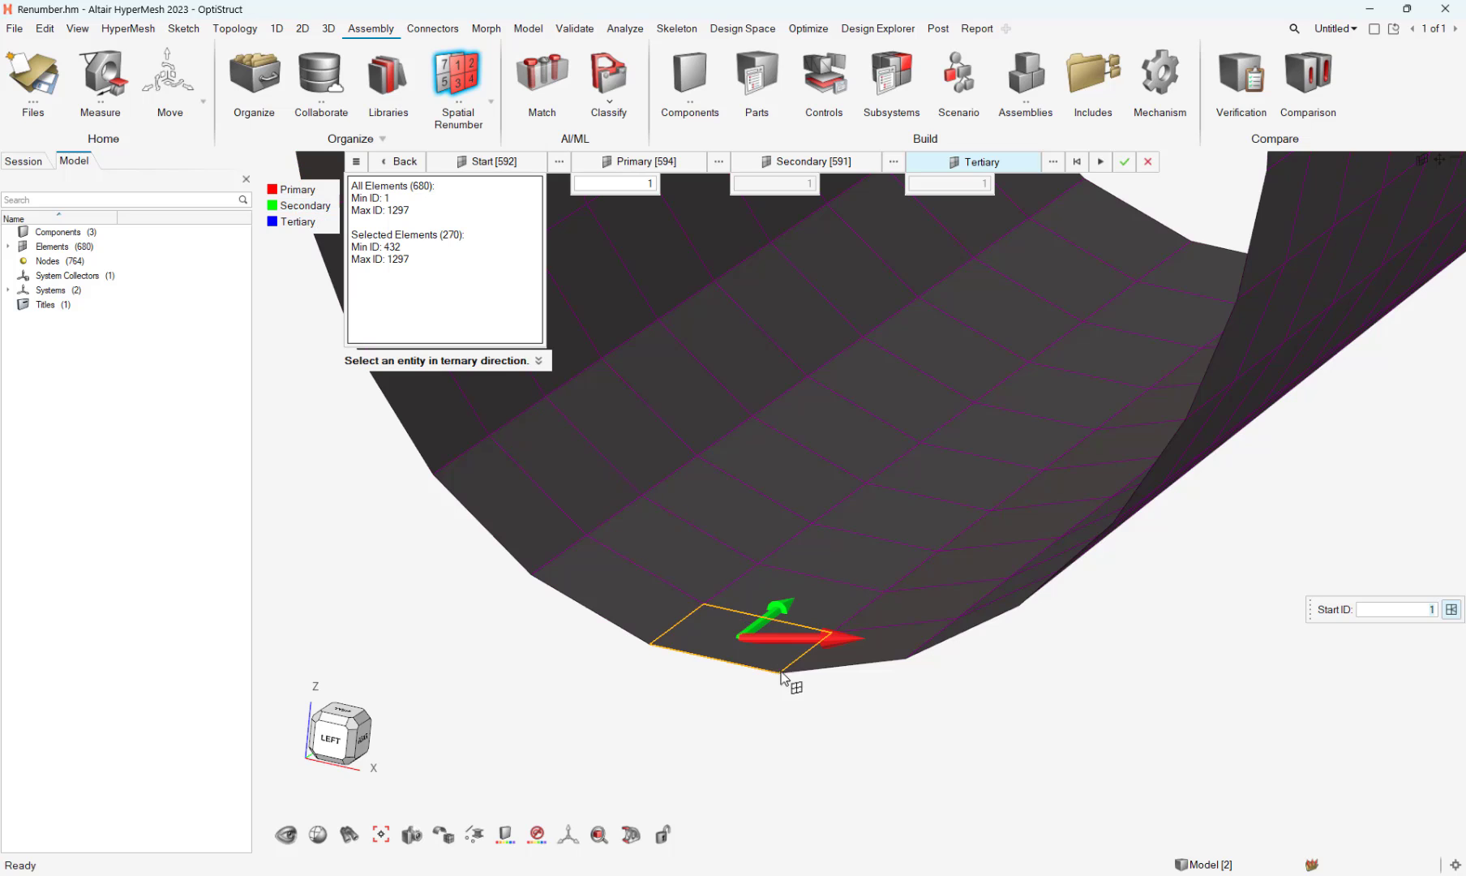
{"action": "middle_click_drag", "start_coordinate": [779, 636], "coordinate": [844, 636]}
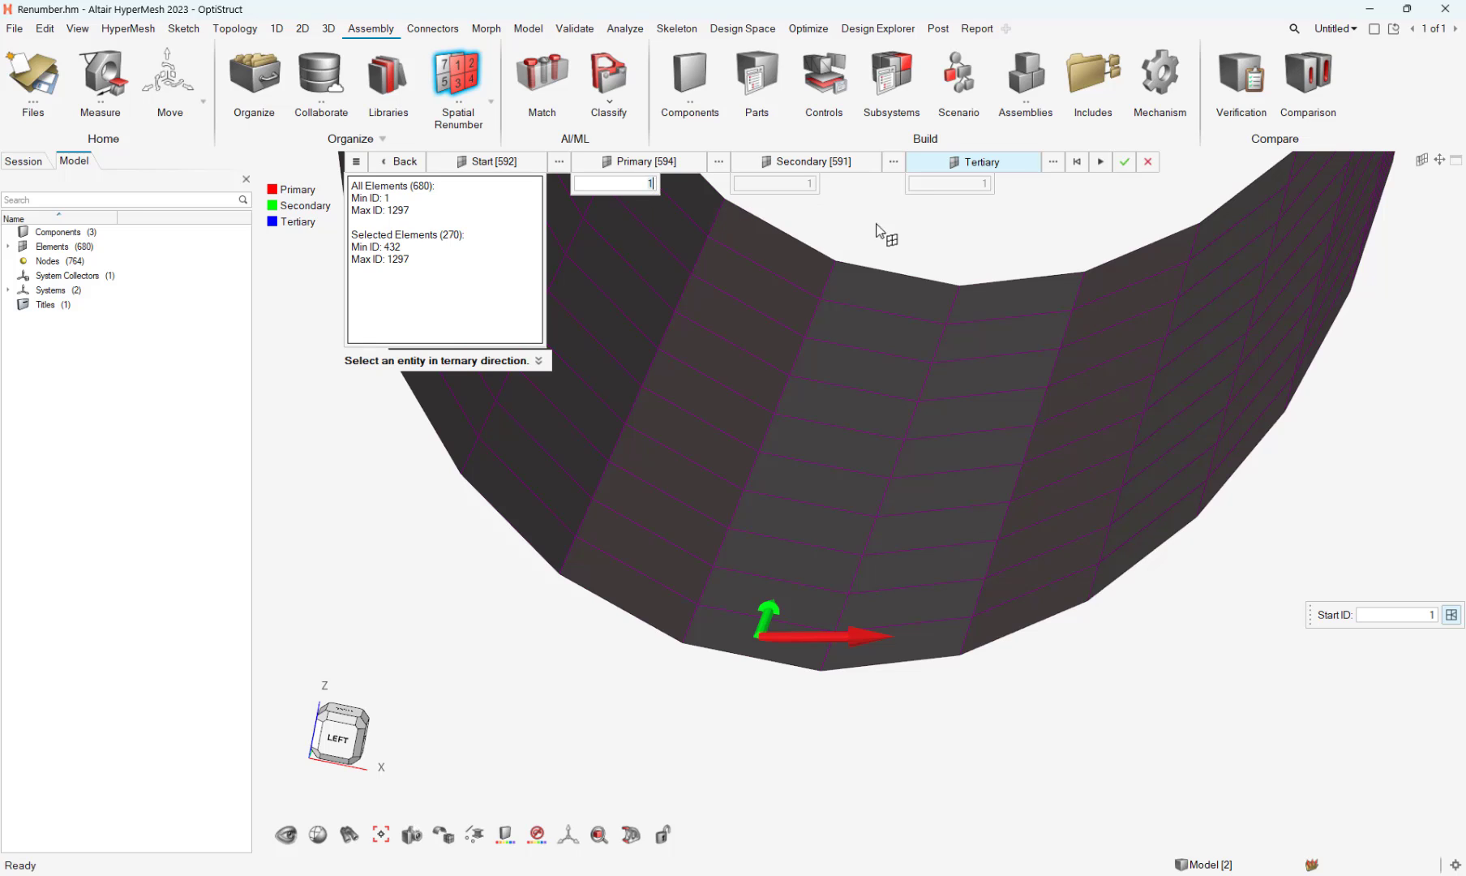
{"action": "left_click", "coordinate": [1101, 162]}
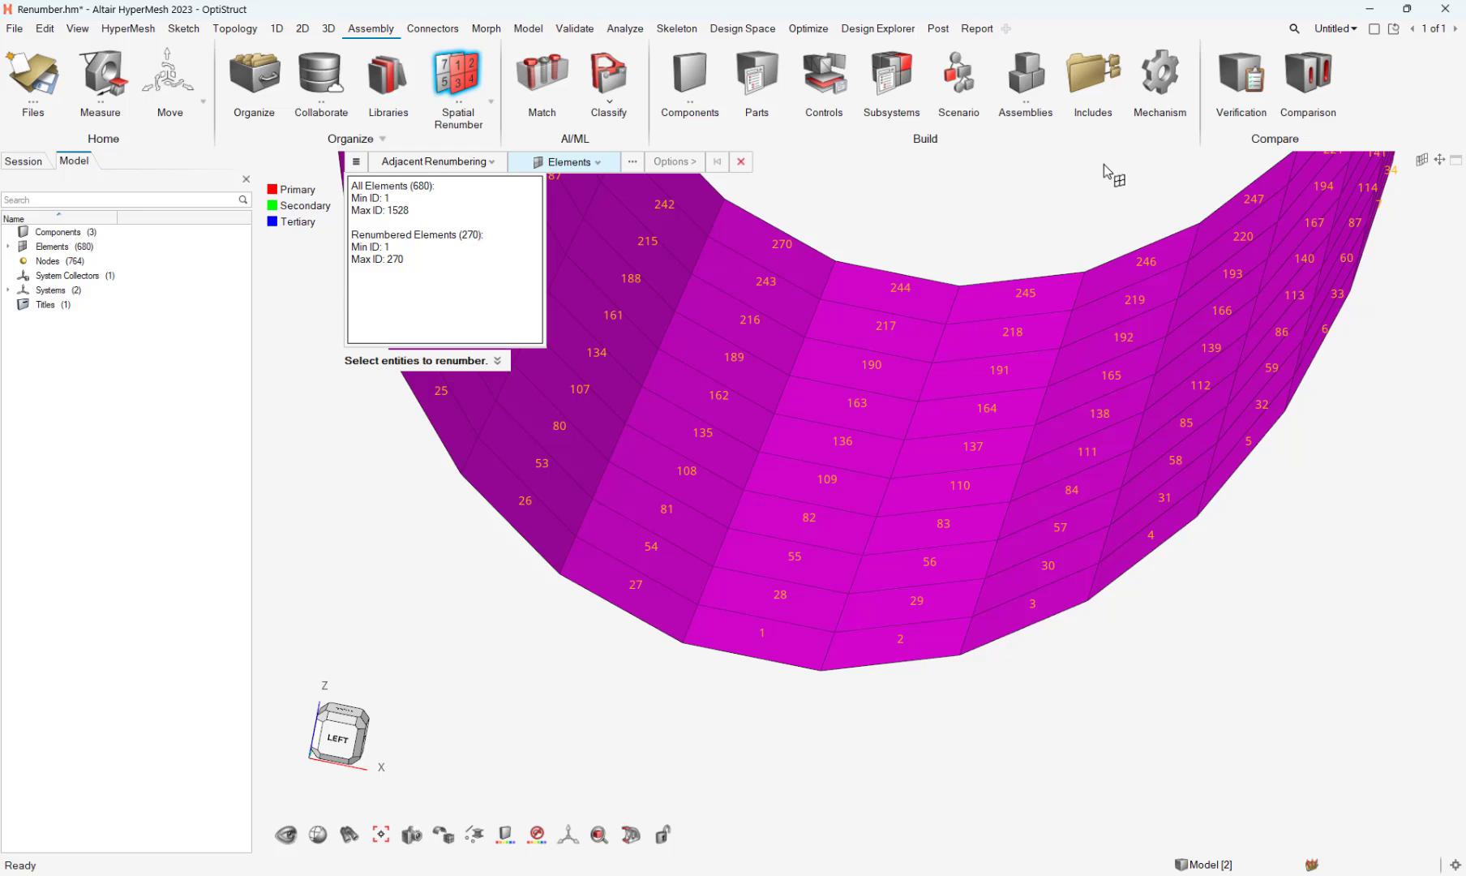
{"action": "middle_click_drag", "start_coordinate": [847, 417], "coordinate": [926, 587]}
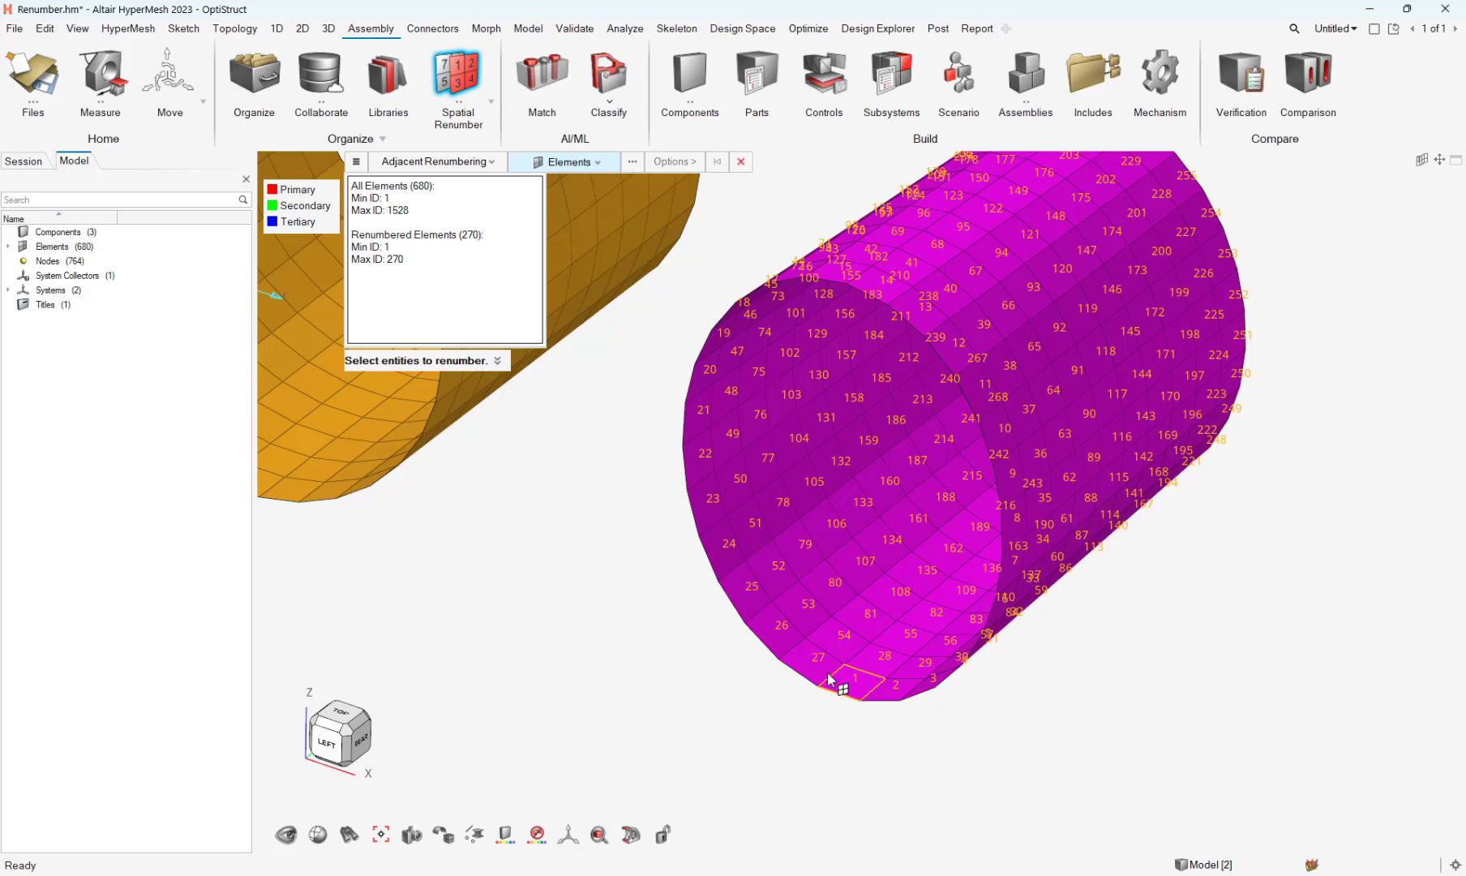
{"action": "left_click_drag", "start_coordinate": [815, 663], "coordinate": [860, 693], "text": "ctrl"}
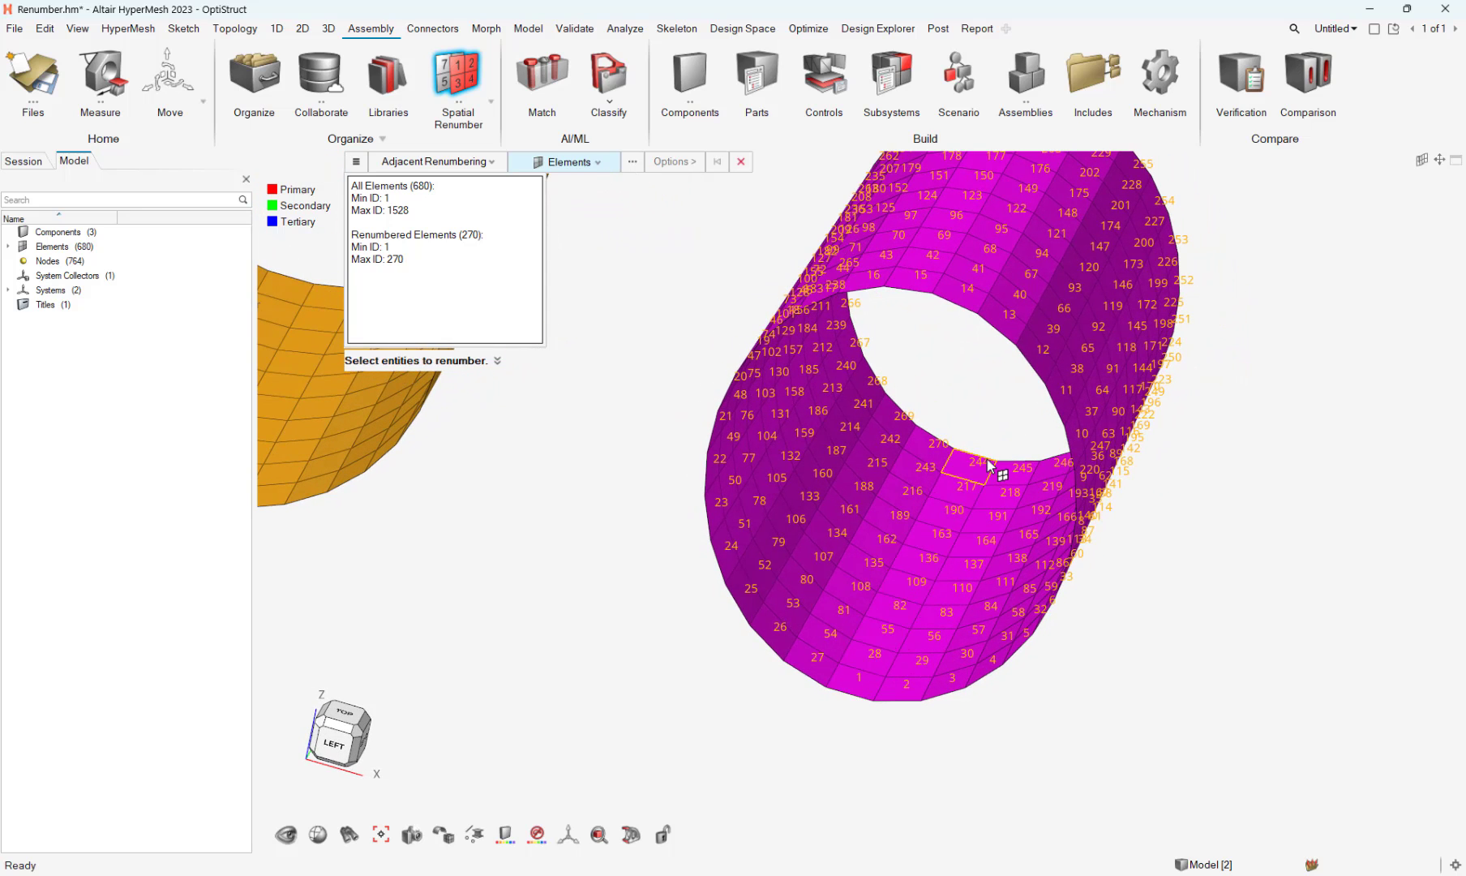
- Reselect the magenta cylinder's elements for adjacent renumbering and enable separate increments for the secondary and tertiary directions
{"action": "left_click", "coordinate": [848, 681]}
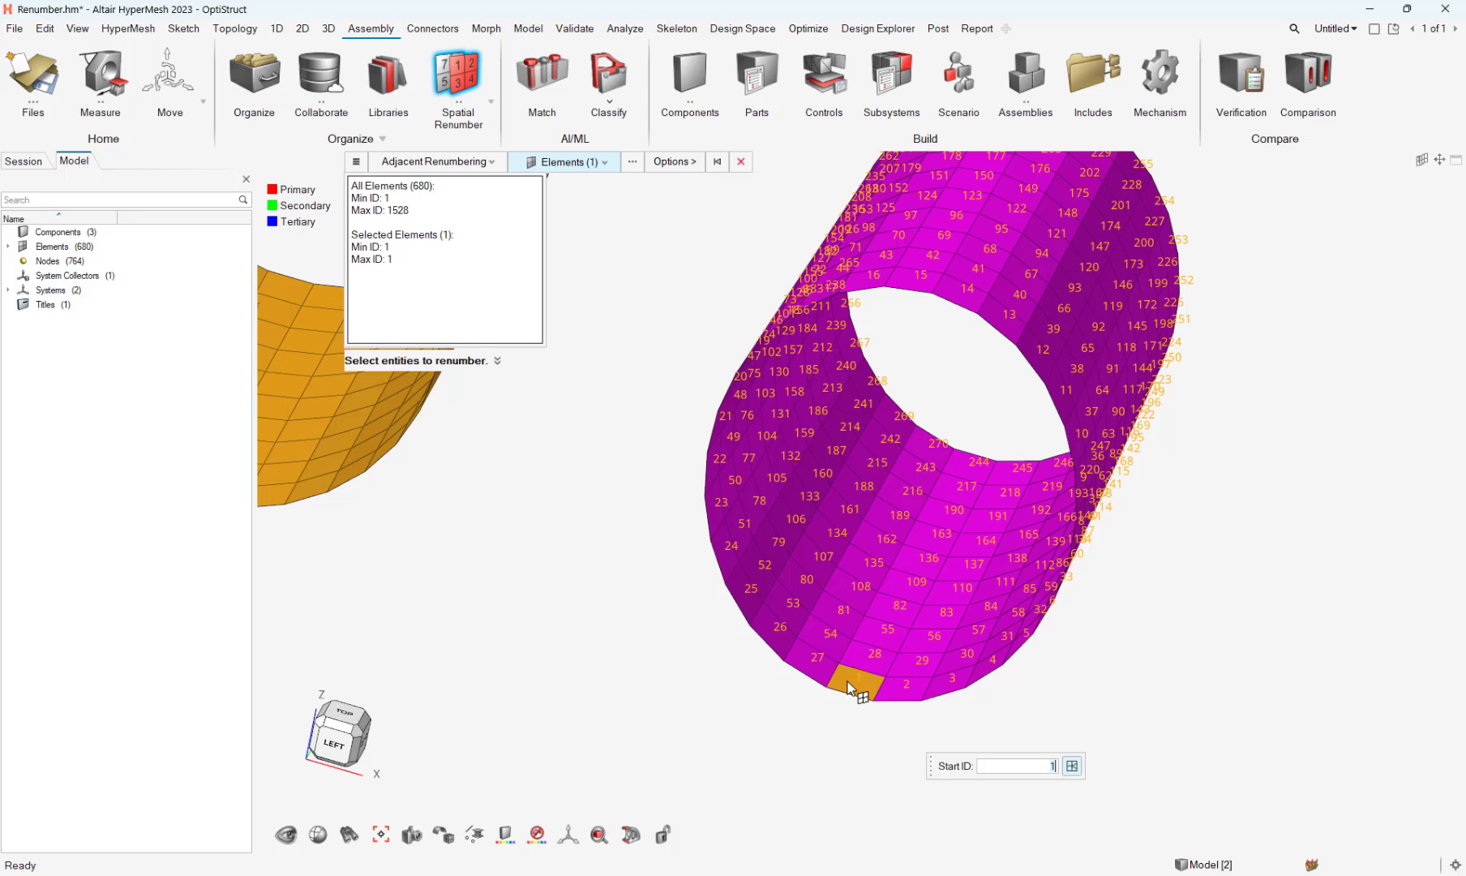
{"action": "middle_click", "coordinate": [683, 173]}
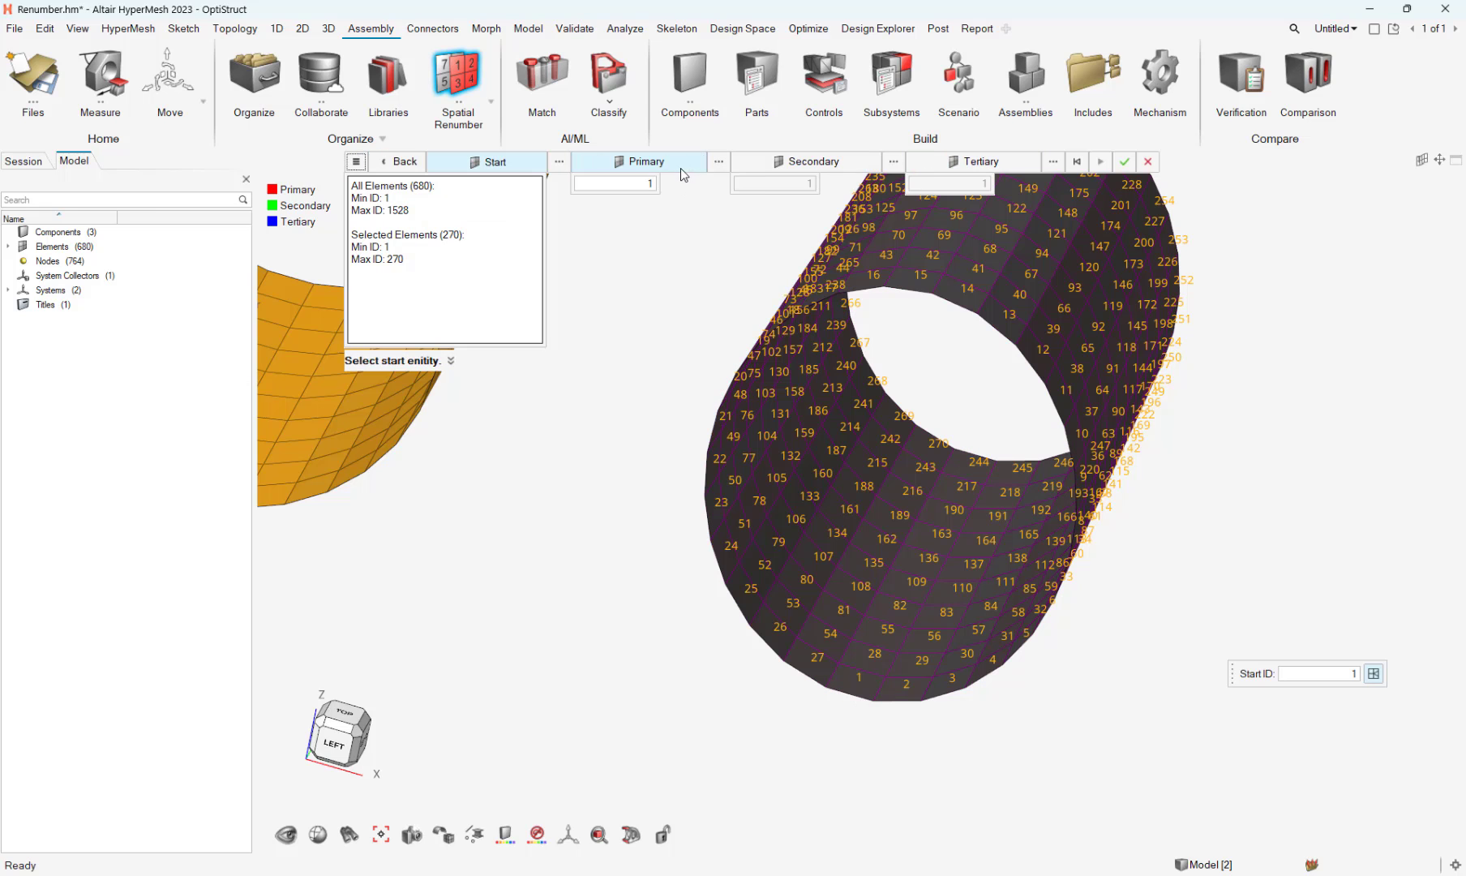
{"action": "left_click", "coordinate": [976, 188]}
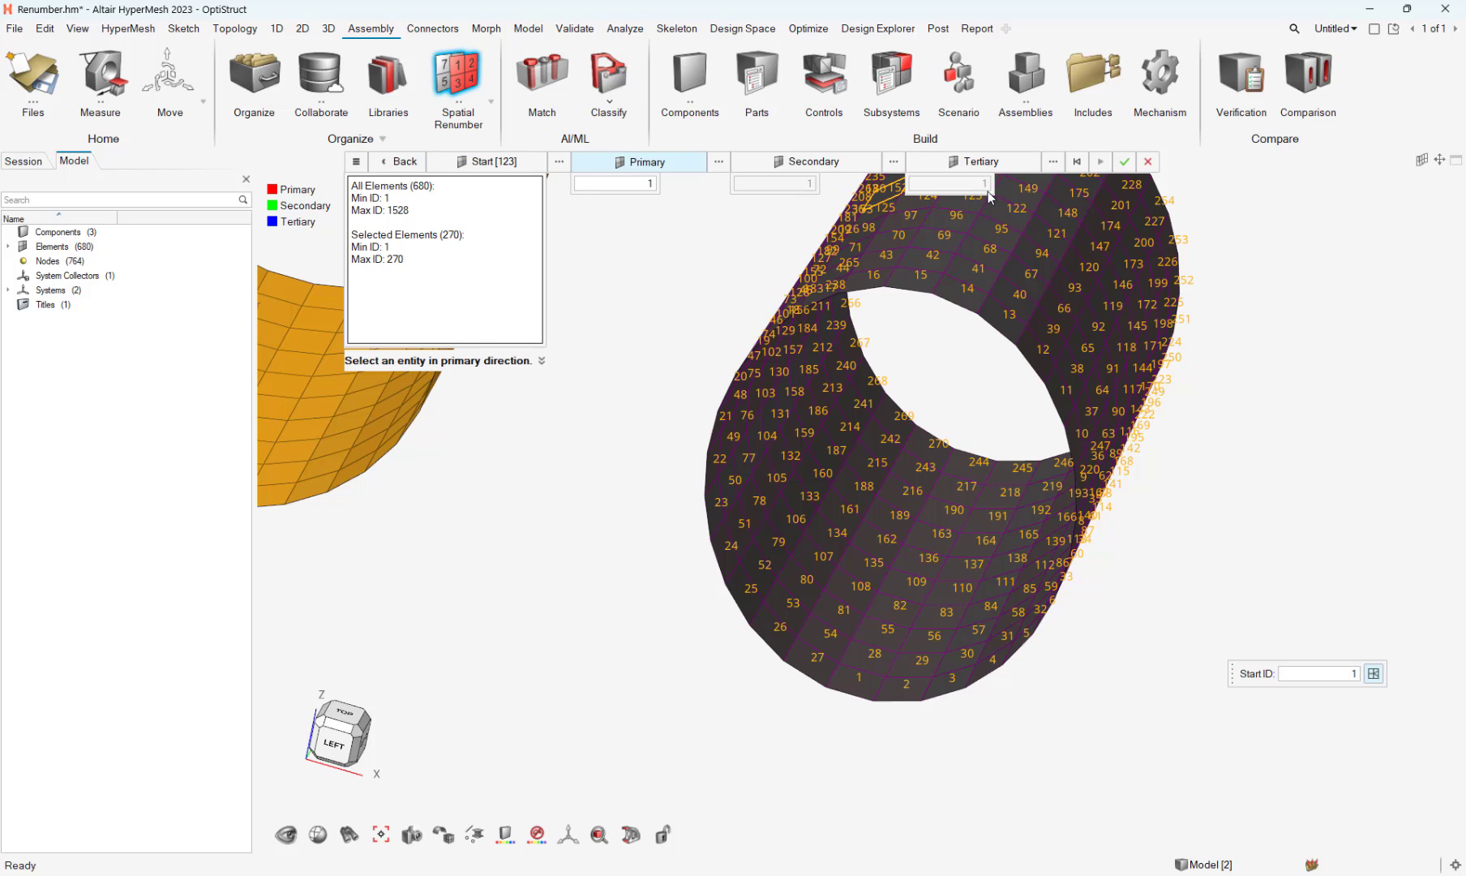
{"action": "left_click", "coordinate": [967, 197]}
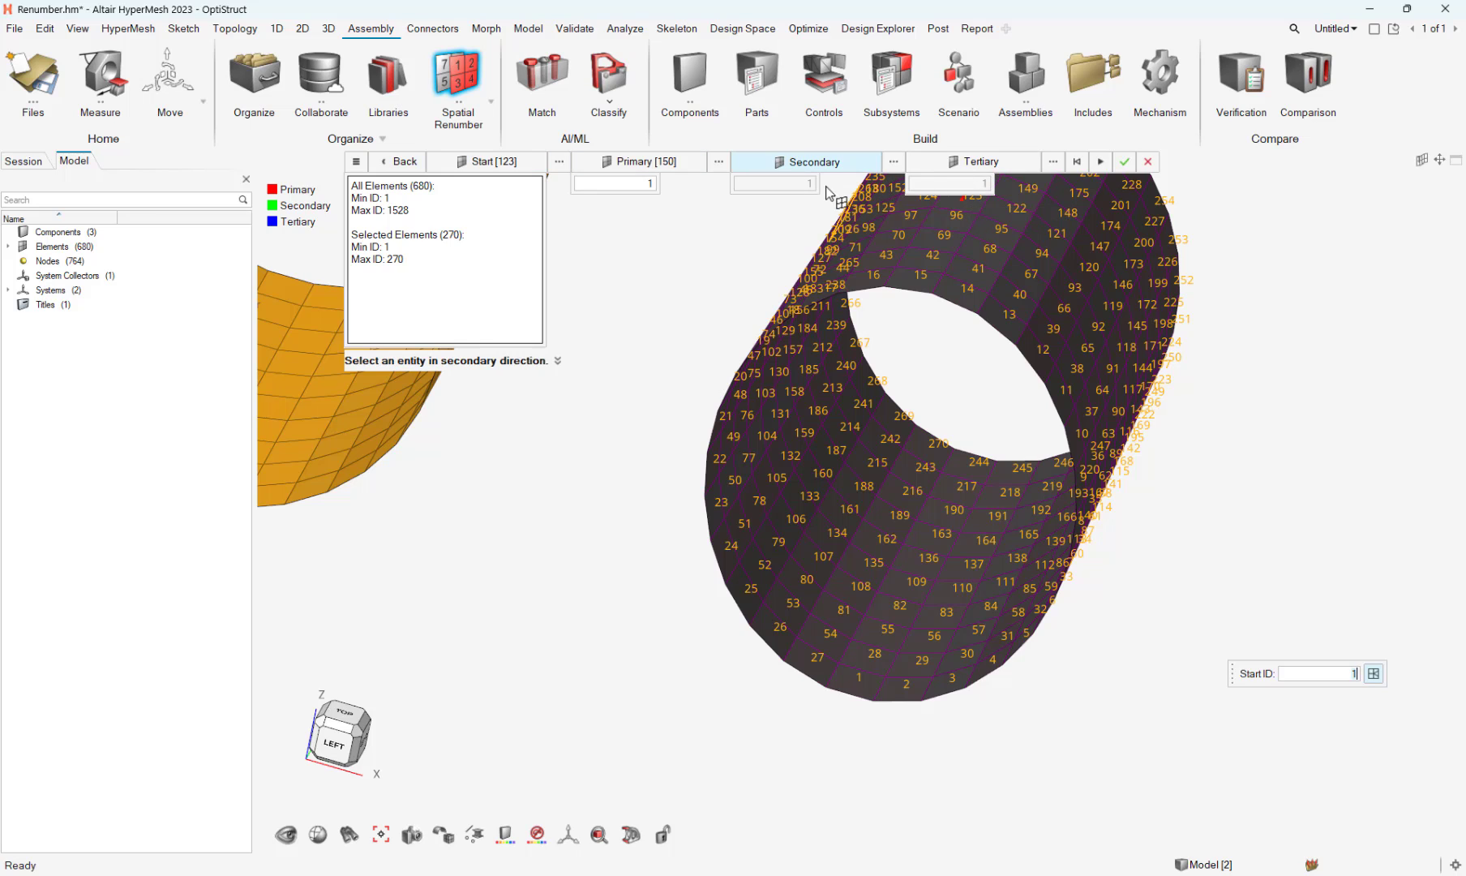
{"action": "left_click", "coordinate": [1374, 674]}
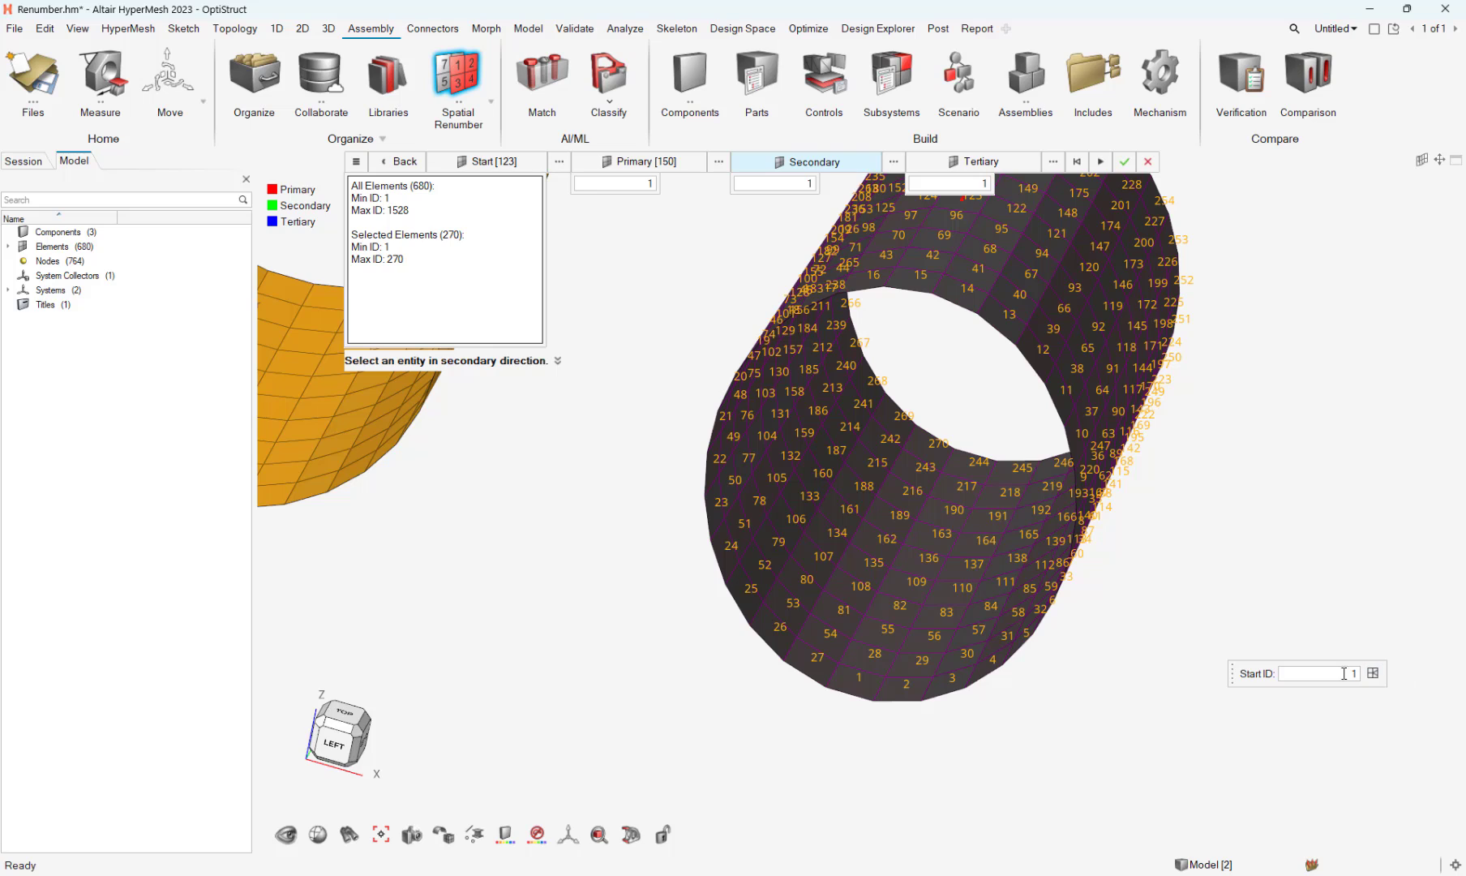
- Set element 1 on the magenta cylinder's lower front edge as the start and element 2 as the primary direction
{"action": "left_click", "coordinate": [506, 164]}
{"action": "left_click", "coordinate": [869, 674]}
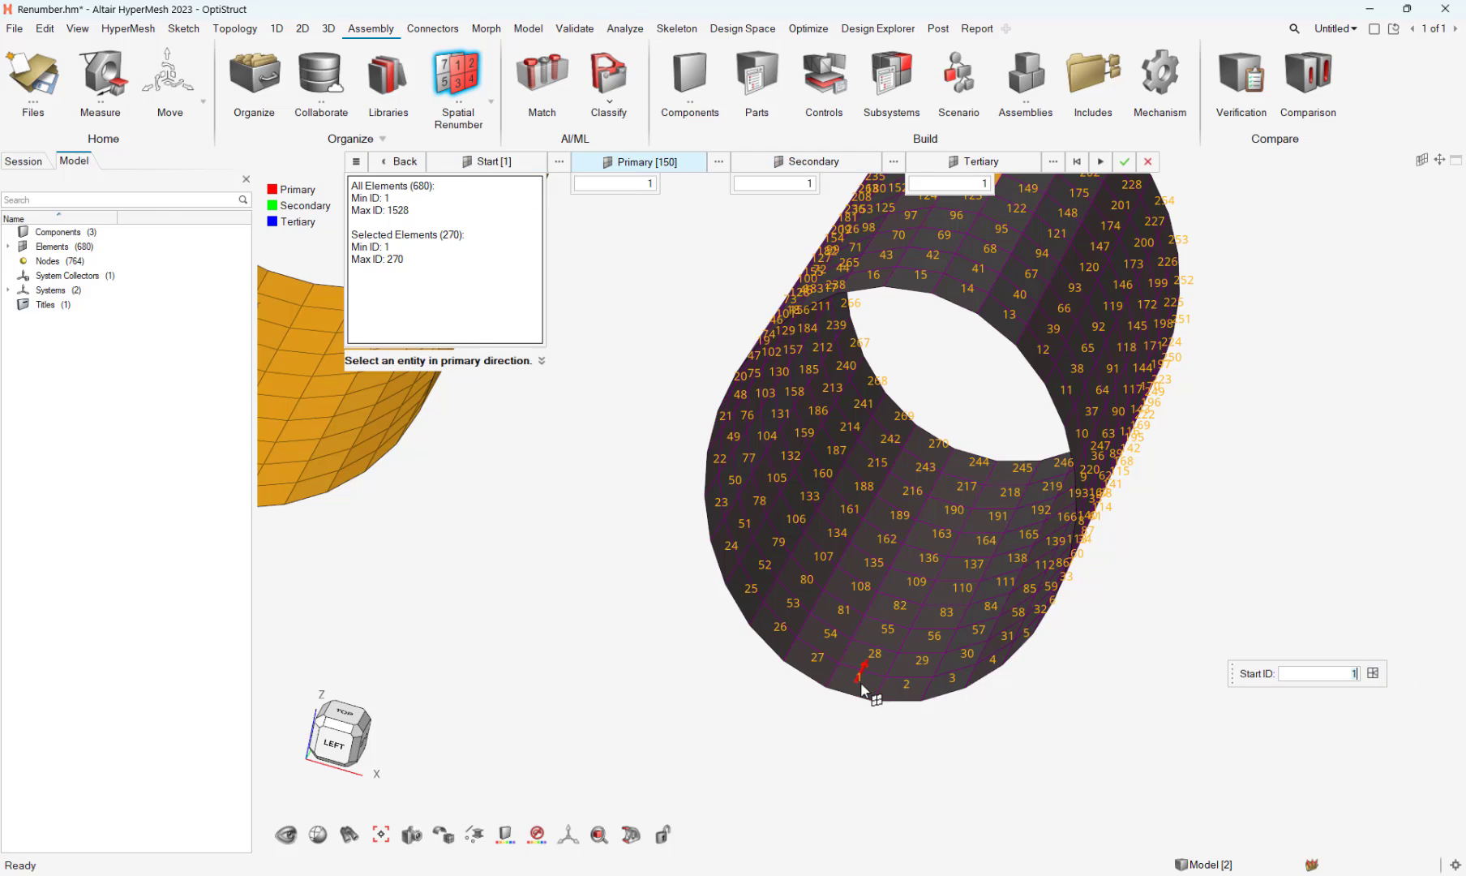
{"action": "left_click", "coordinate": [880, 678]}
{"action": "left_click", "coordinate": [490, 162]}
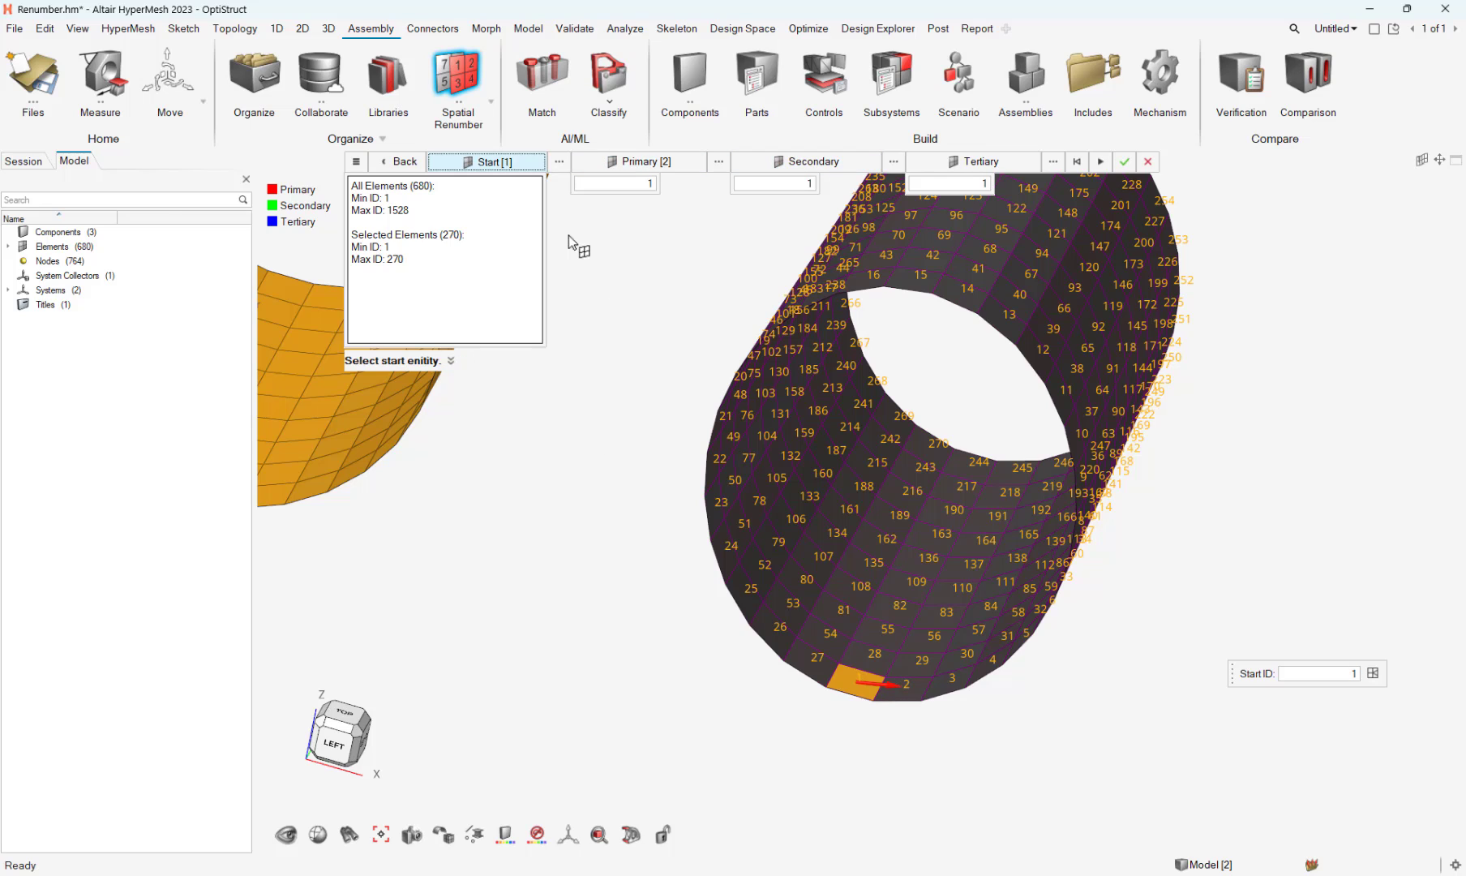
{"action": "left_click", "coordinate": [862, 684]}
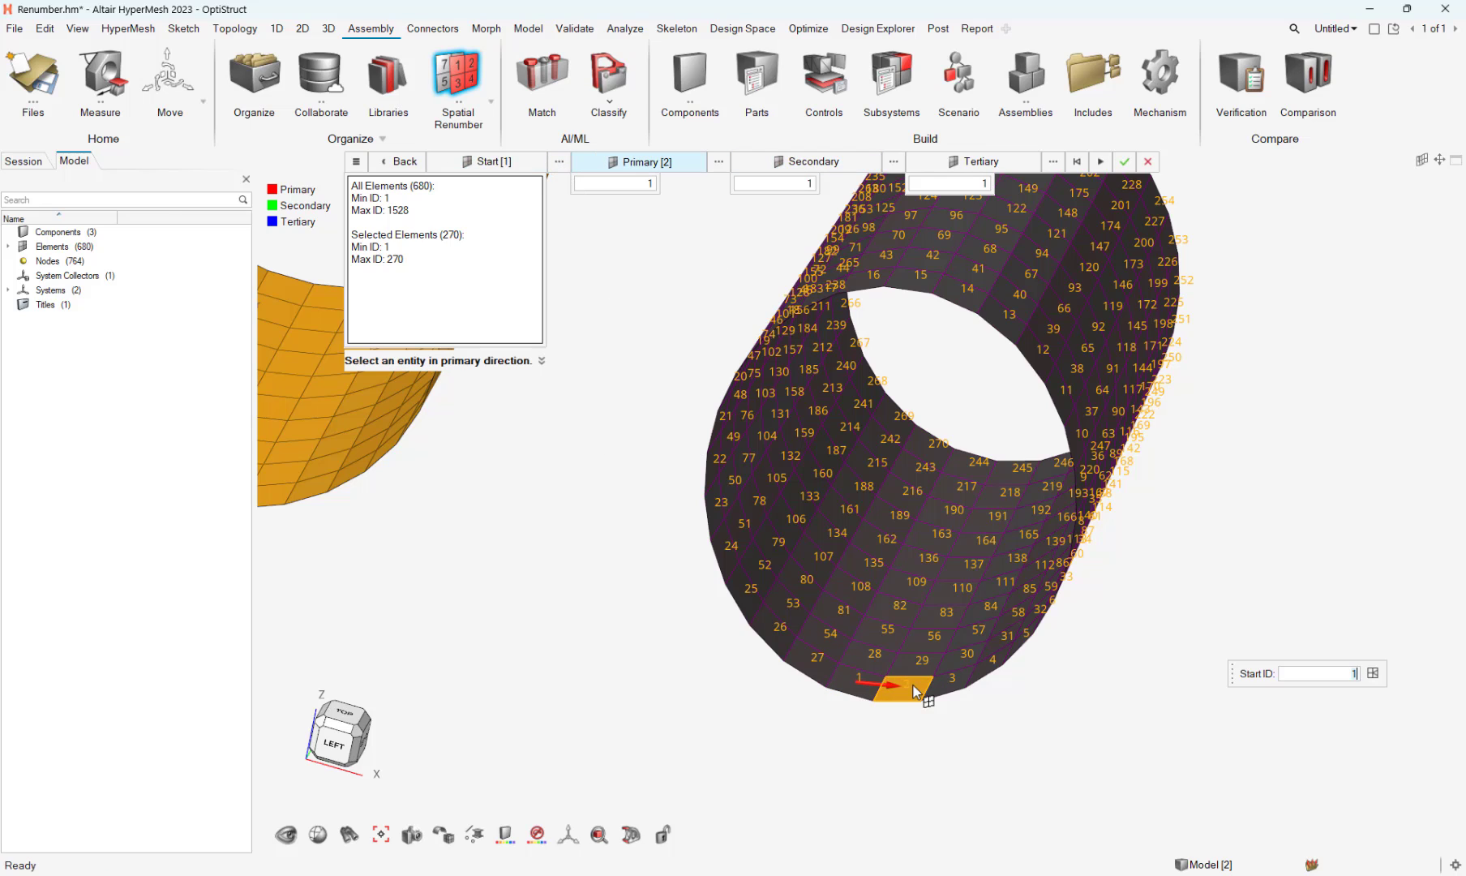
{"action": "left_click", "coordinate": [923, 691]}
- Set element 28 as the secondary direction and renumber the magenta cylinder's elements from 1 with a secondary increment of 100
{"action": "left_click", "coordinate": [879, 667]}
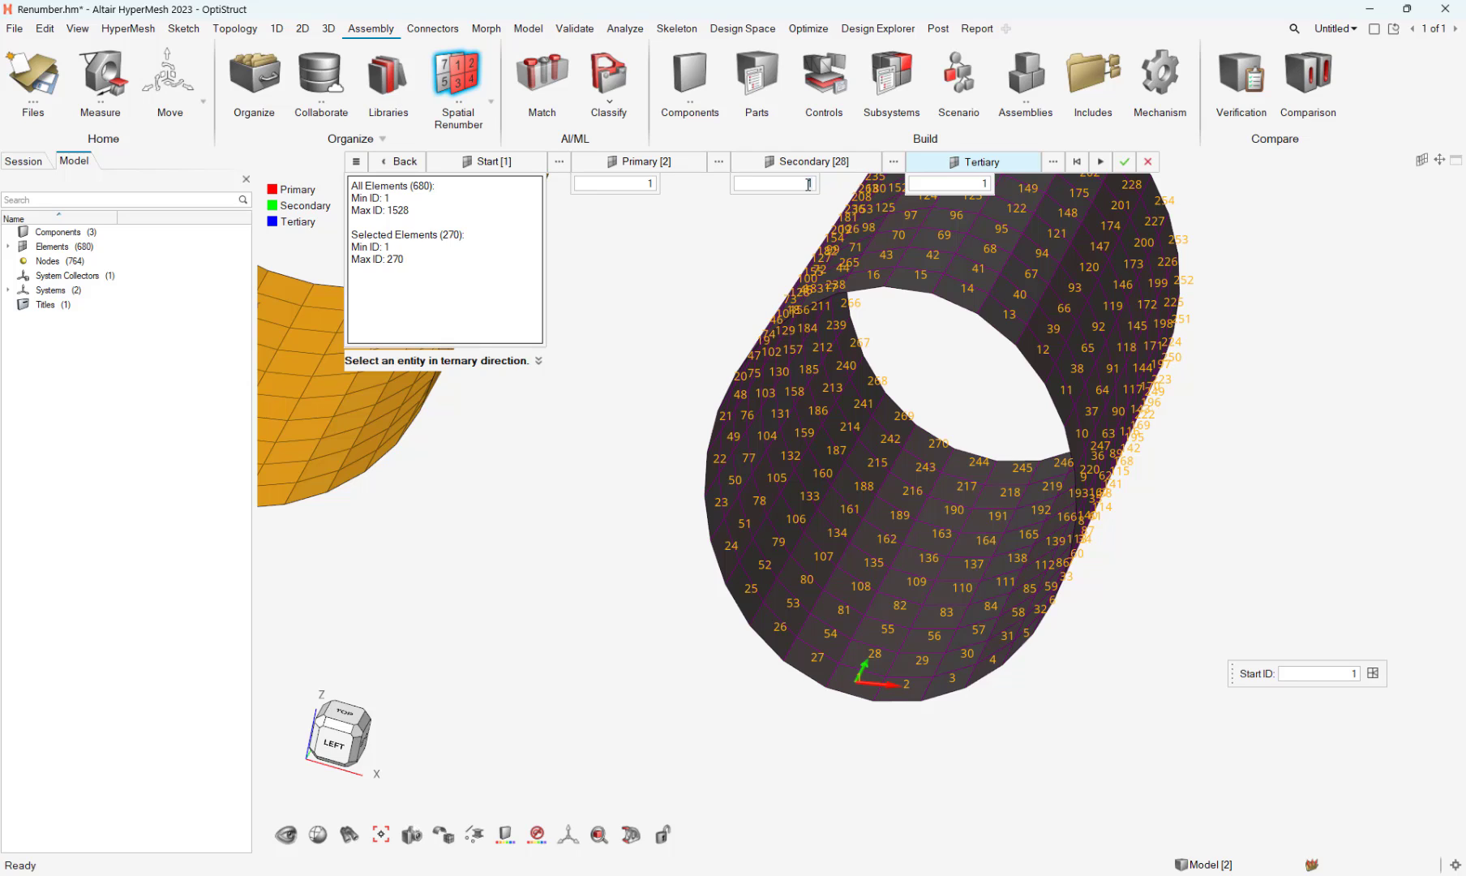
{"action": "left_click", "coordinate": [1100, 162]}
{"action": "left_click_drag", "start_coordinate": [916, 697], "coordinate": [969, 698], "text": "ctrl"}
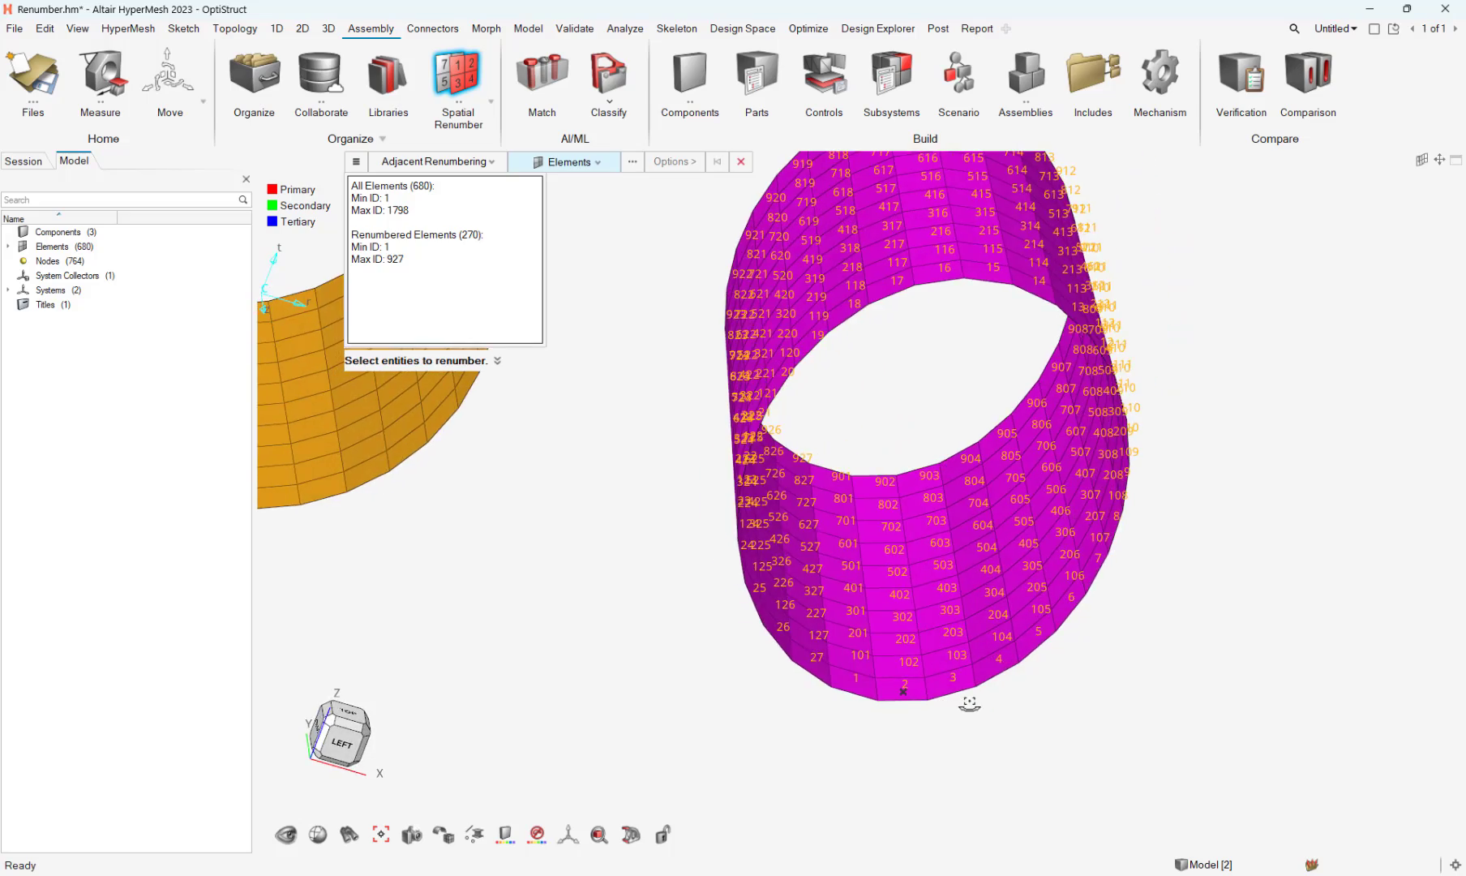